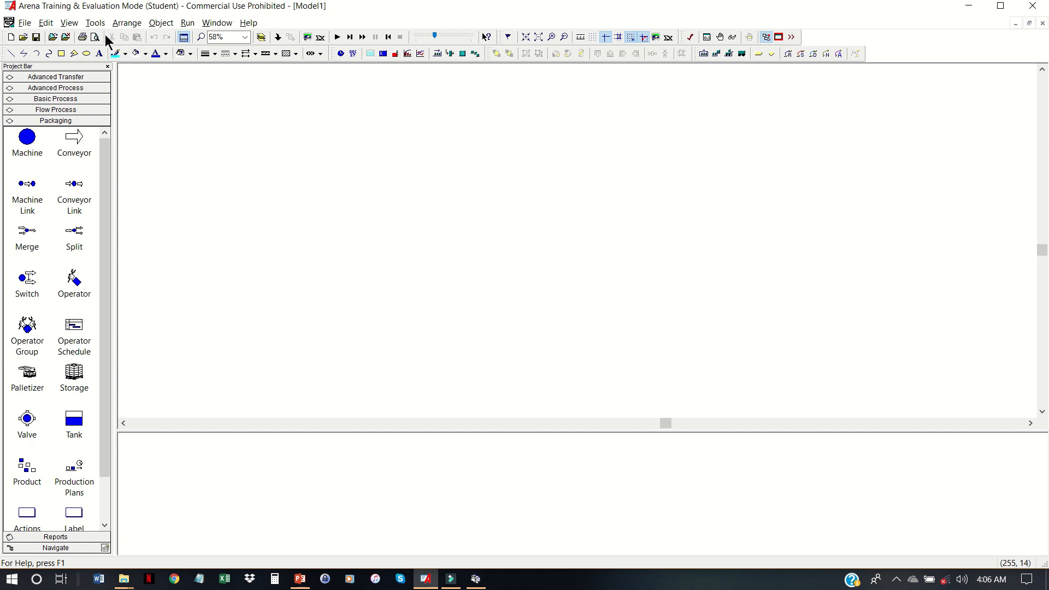
Launch the Output Analyzer application from the Windows search.
left_click(96, 24)
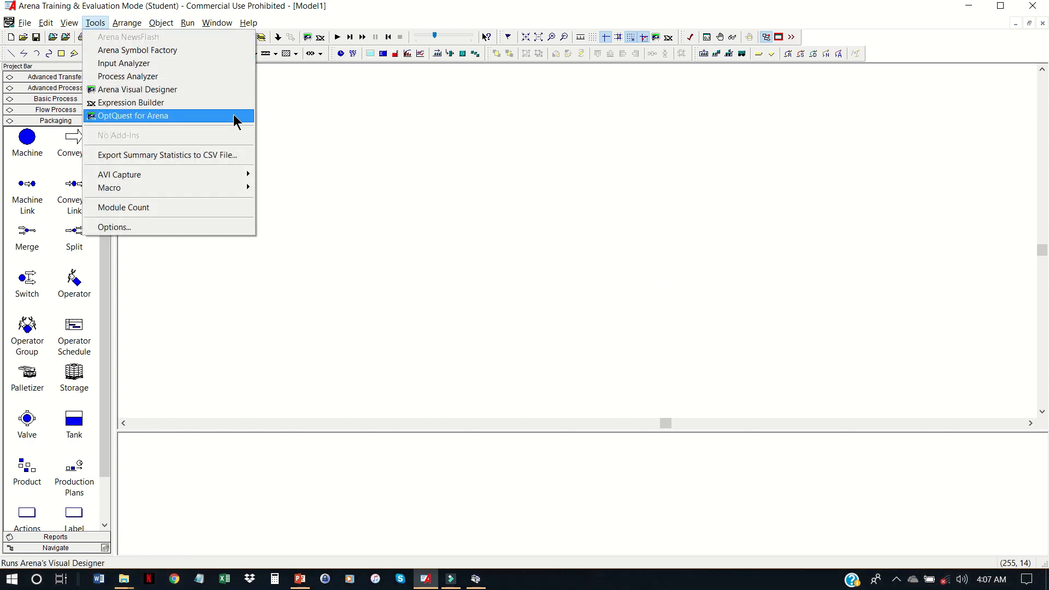
left_click(300, 138)
key("super")
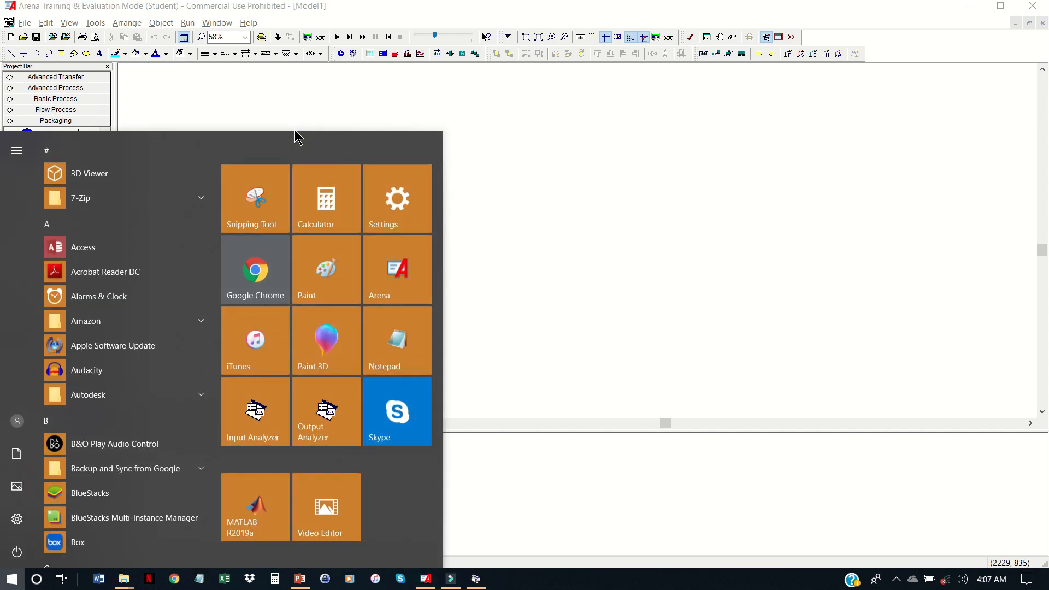
type("output")
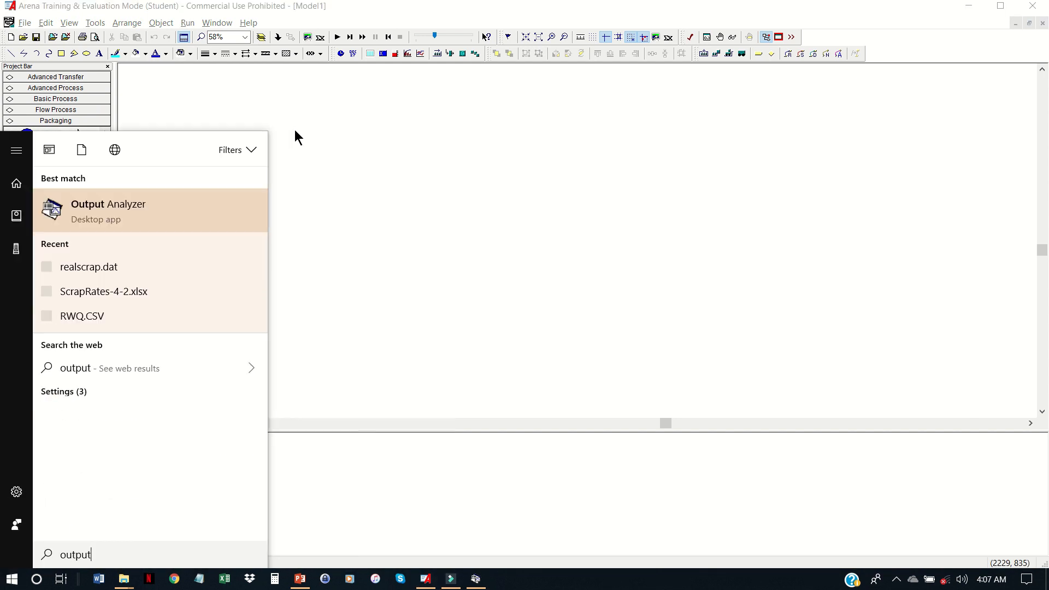
key("Return")
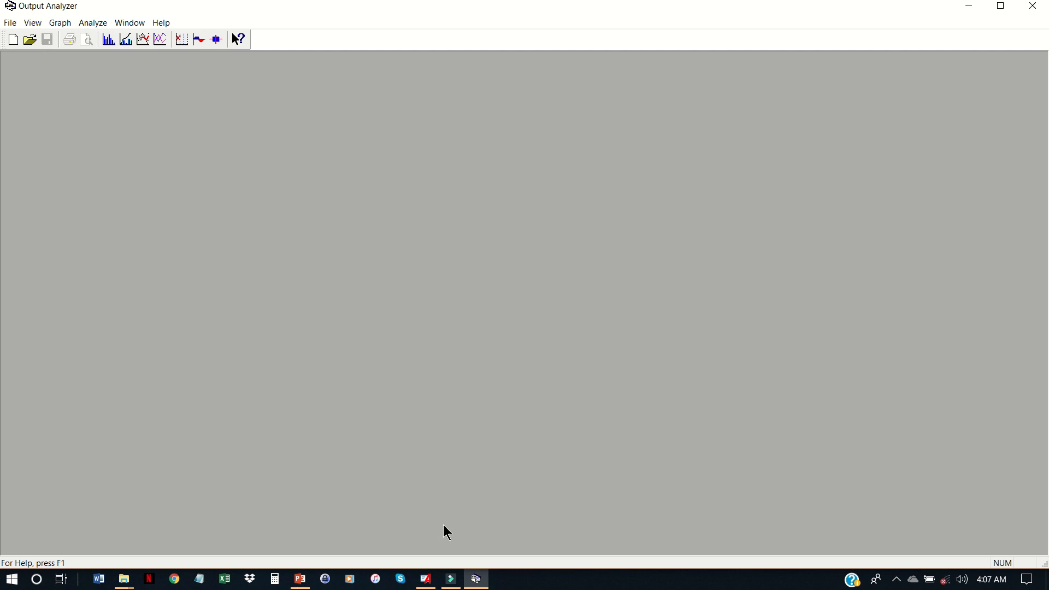
Switch to Arena, restore the minimized model window and show the Statistic data module of Advanced Process.
left_click(425, 579)
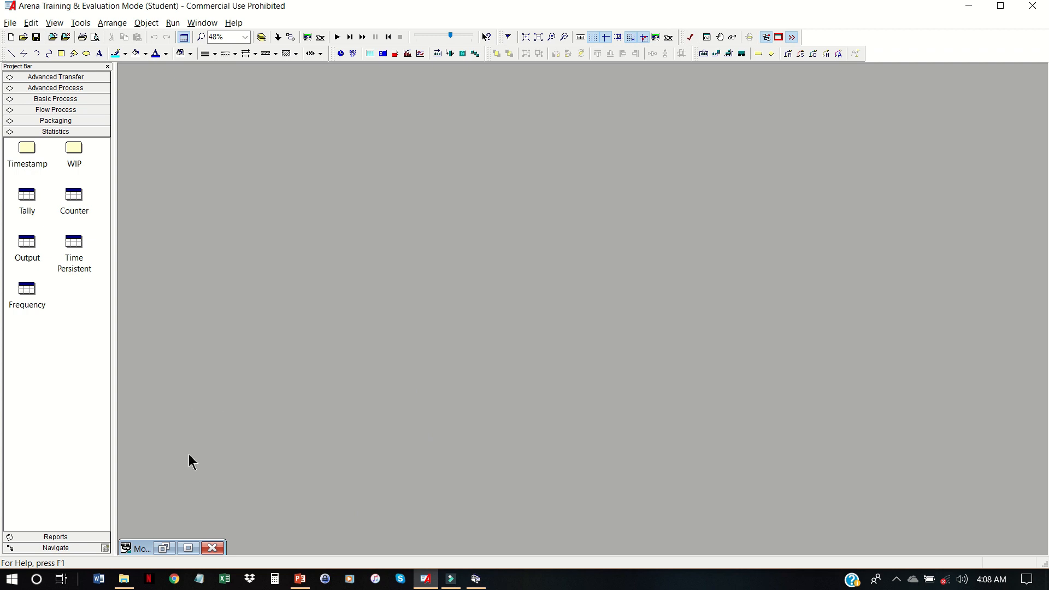
left_click(166, 545)
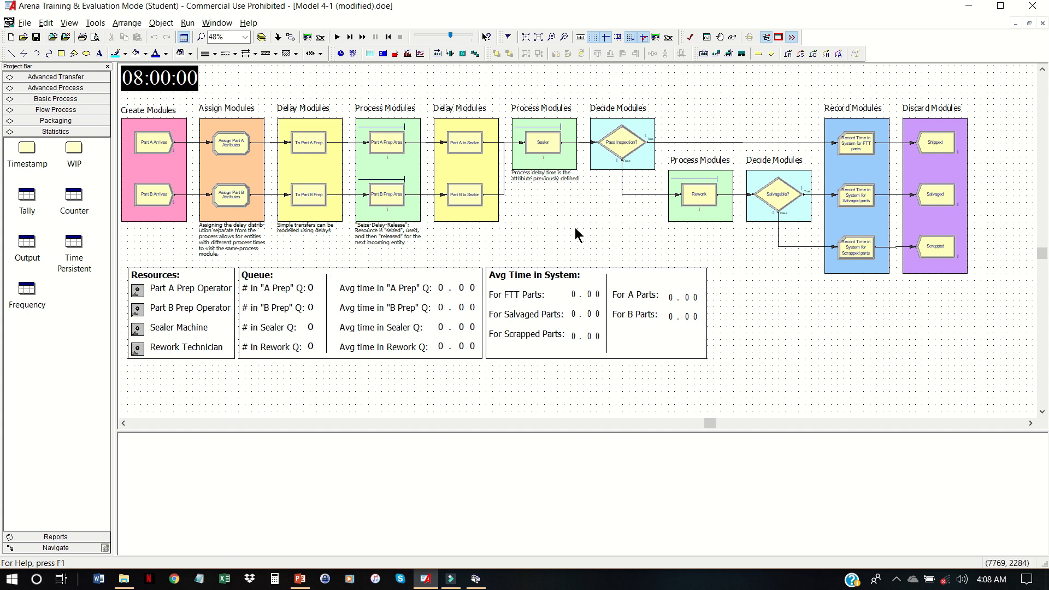
left_click(105, 88)
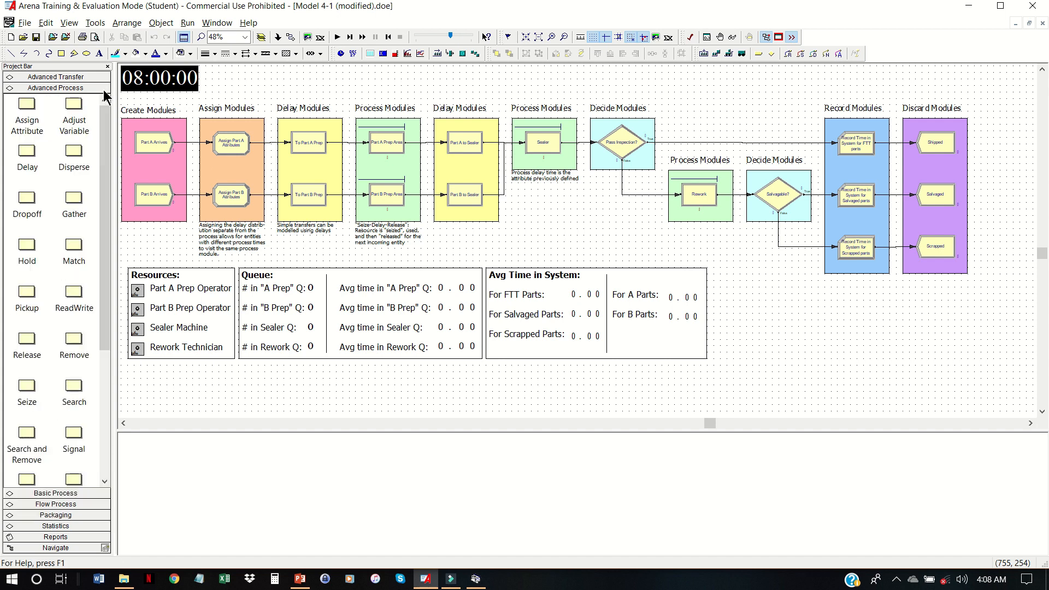
scroll(72, 361, "down", 5)
left_click(74, 424)
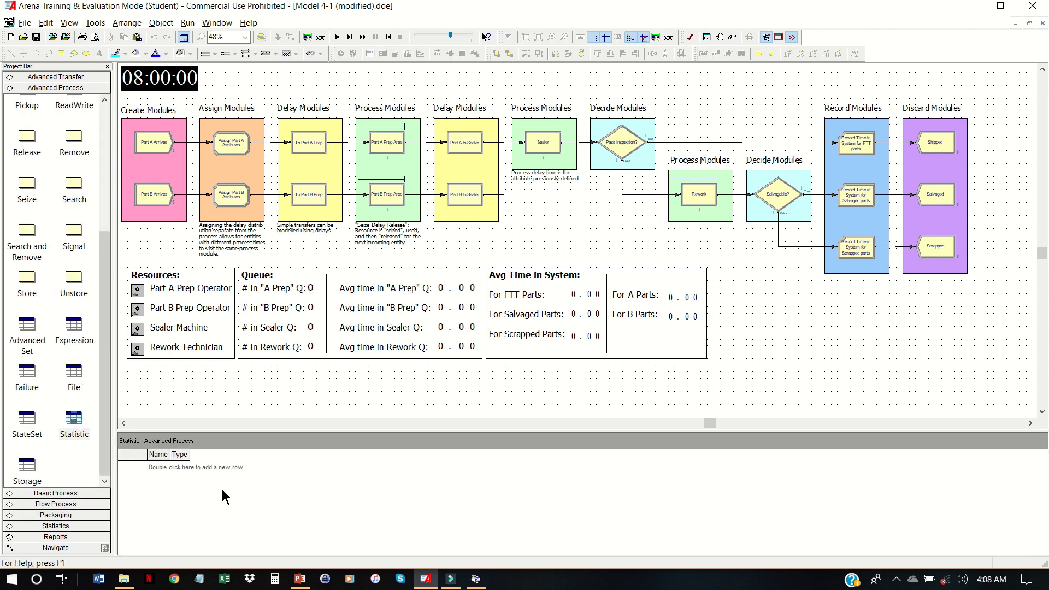
Add a statistic row named RWQ with the type Time-Persistent.
double_click(186, 469)
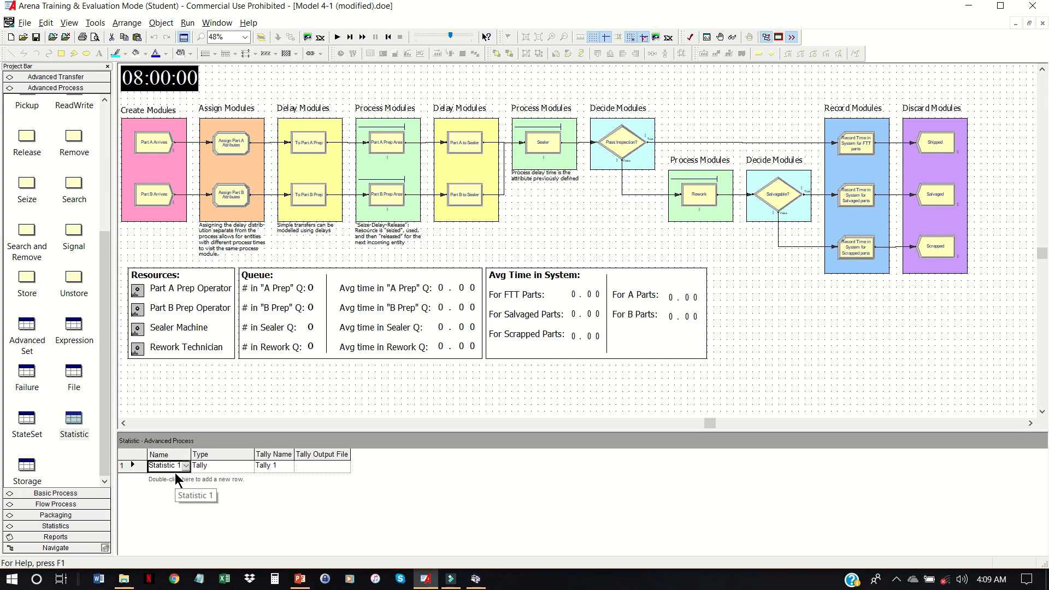
type("RW")
key("Tab")
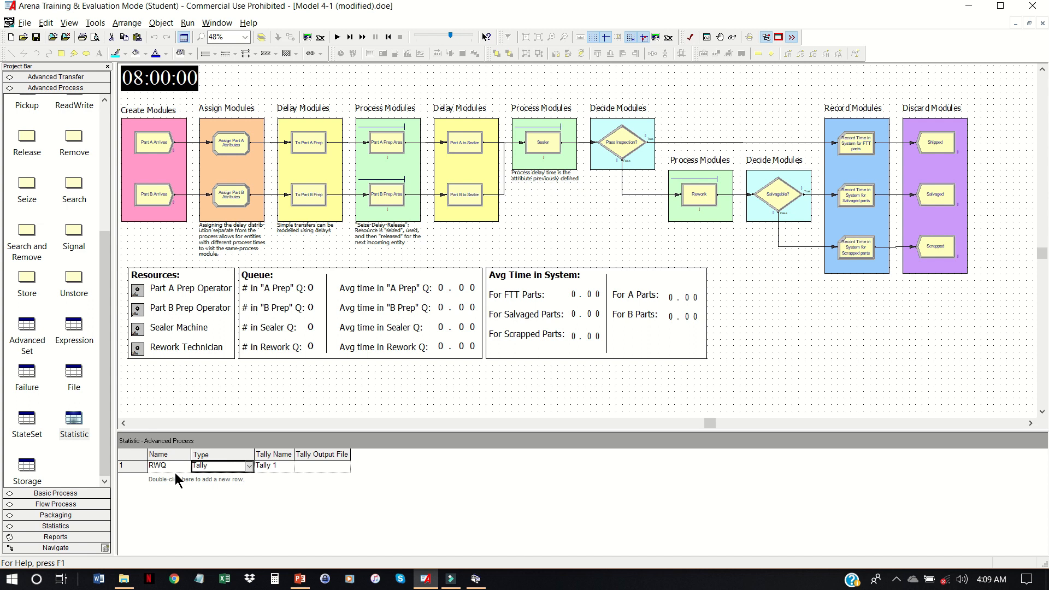
key("t")
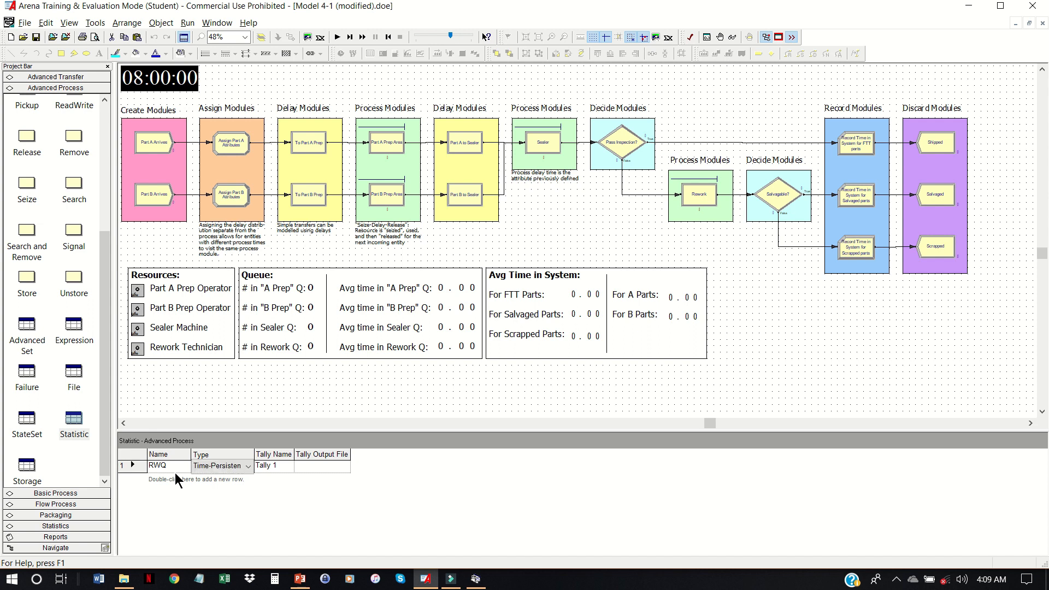
key("Tab")
Set the RWQ statistic's expression to the current number in Rework.Queue, NQ(Rework.Queue), and its output file to RWQ.DAT.
right_click(343, 469)
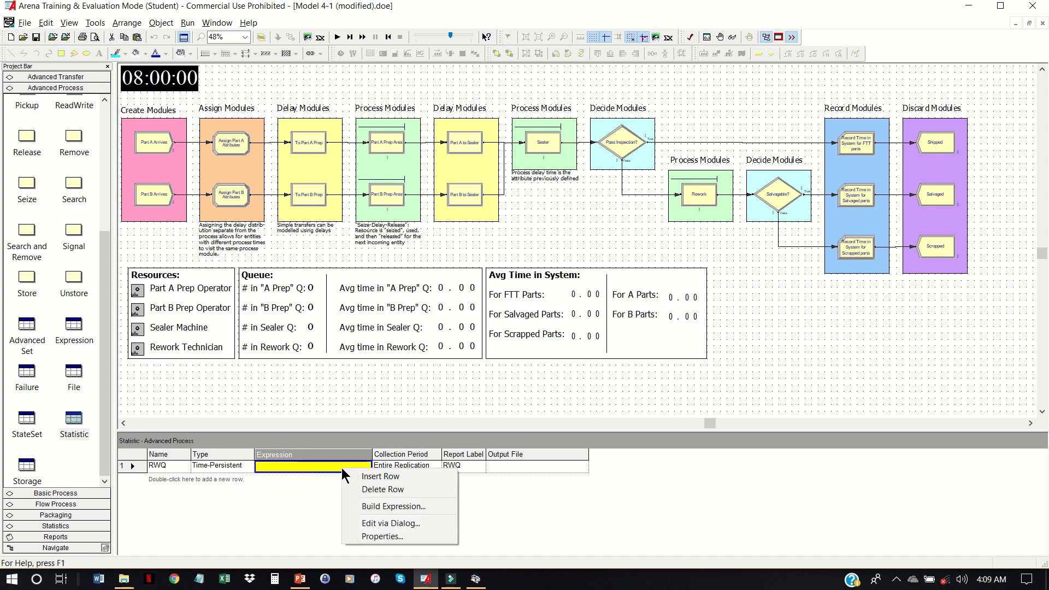
left_click(358, 506)
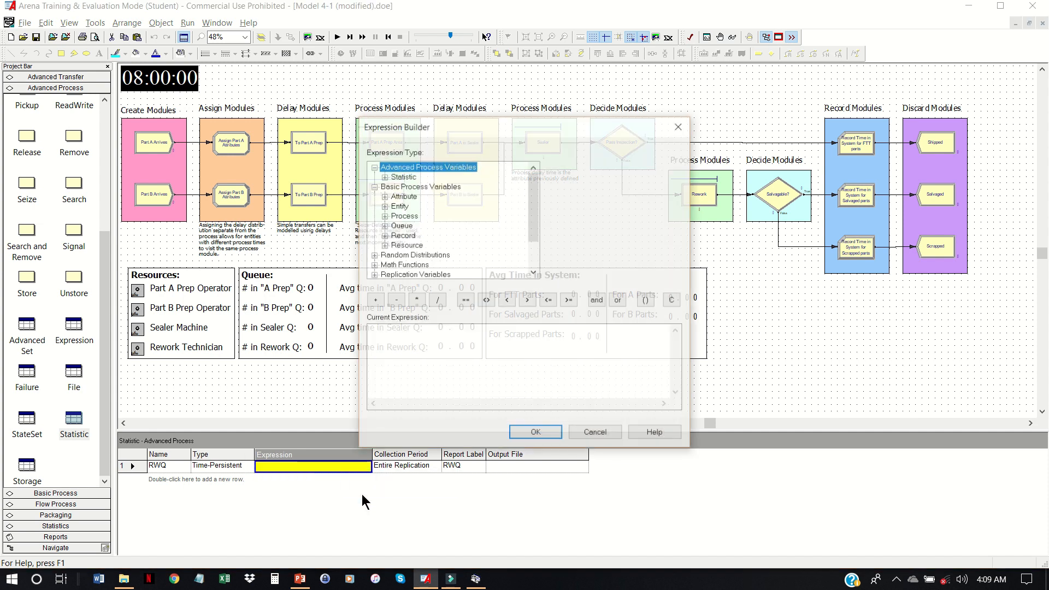
double_click(396, 226)
left_click(424, 206)
left_click(677, 167)
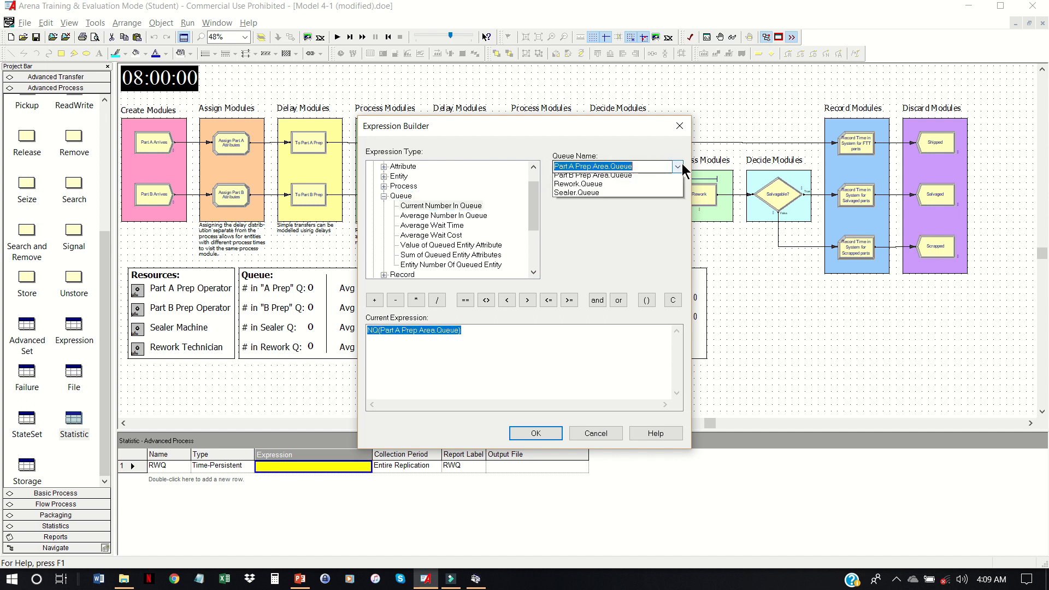
left_click(620, 205)
left_click(536, 433)
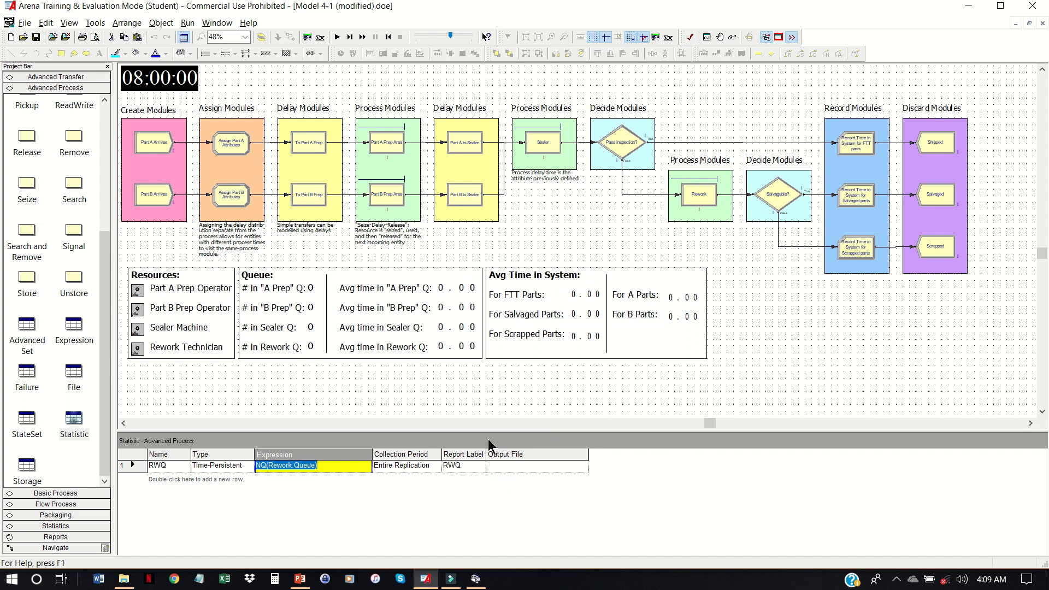
left_click(502, 465)
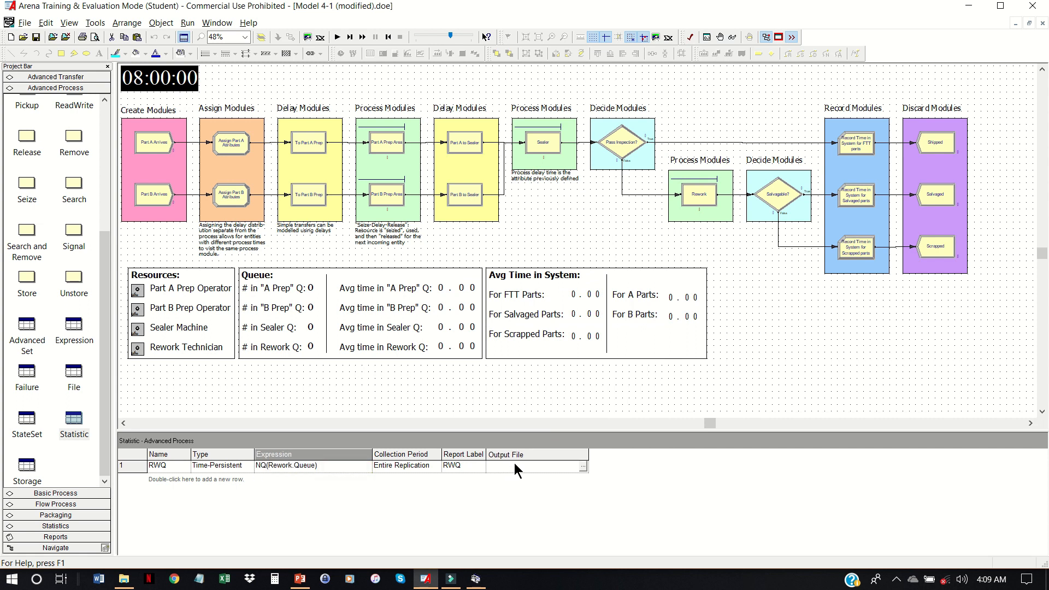
type("RWQ.DAT")
Review the replication parameters in the run setup.
left_click(187, 23)
left_click(196, 35)
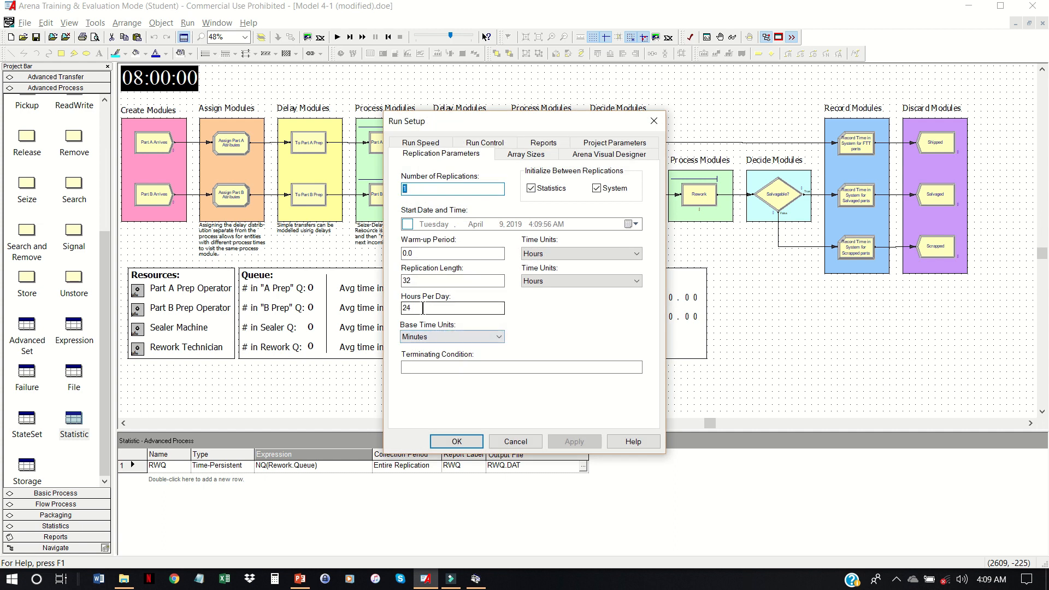
left_click(456, 441)
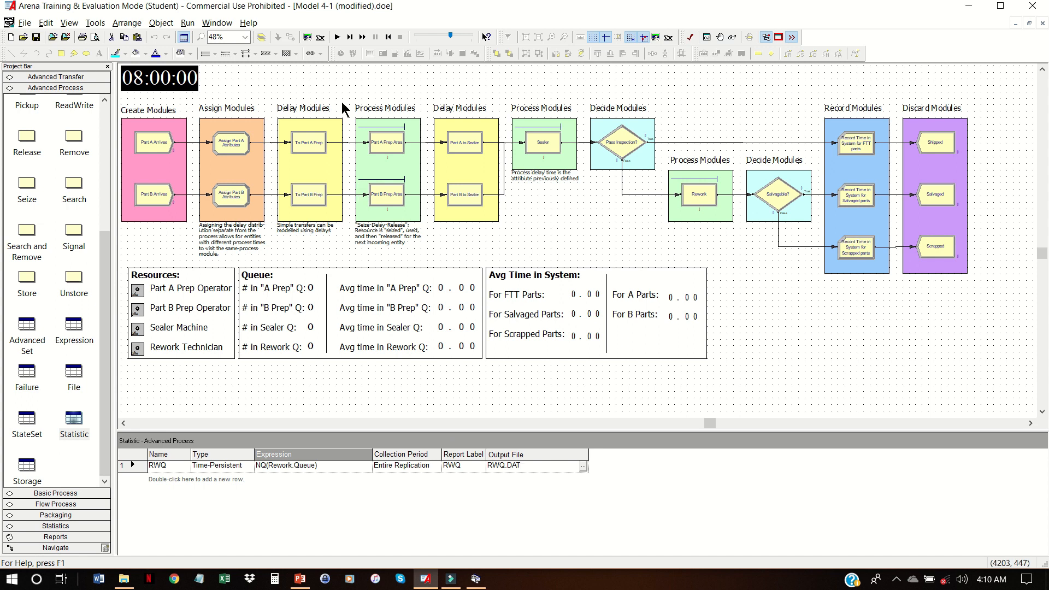
Run the simulation and view the Queue section of the Category Overview report.
left_click(337, 36)
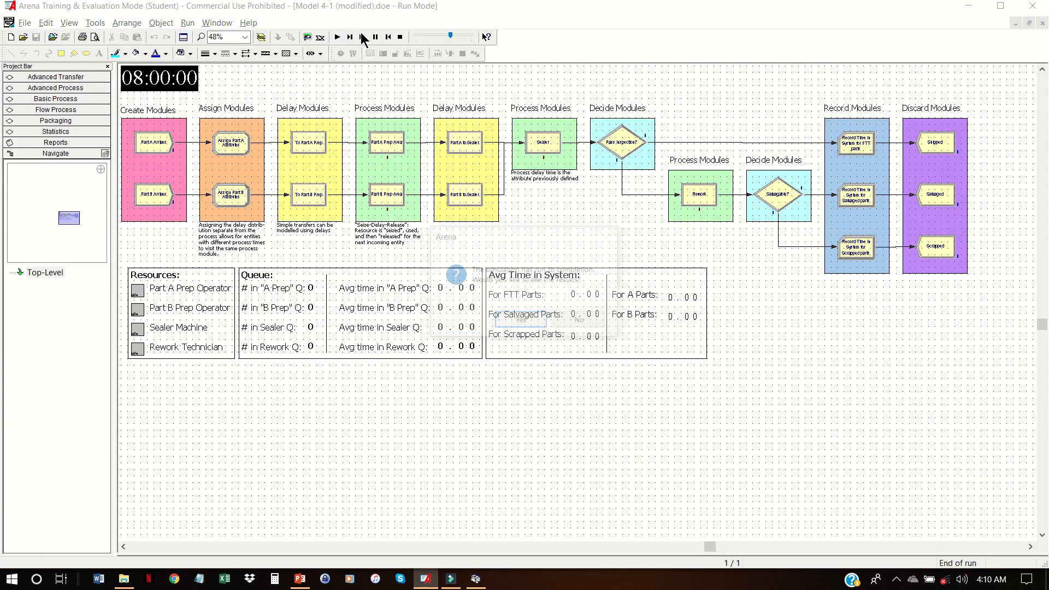
left_click(521, 322)
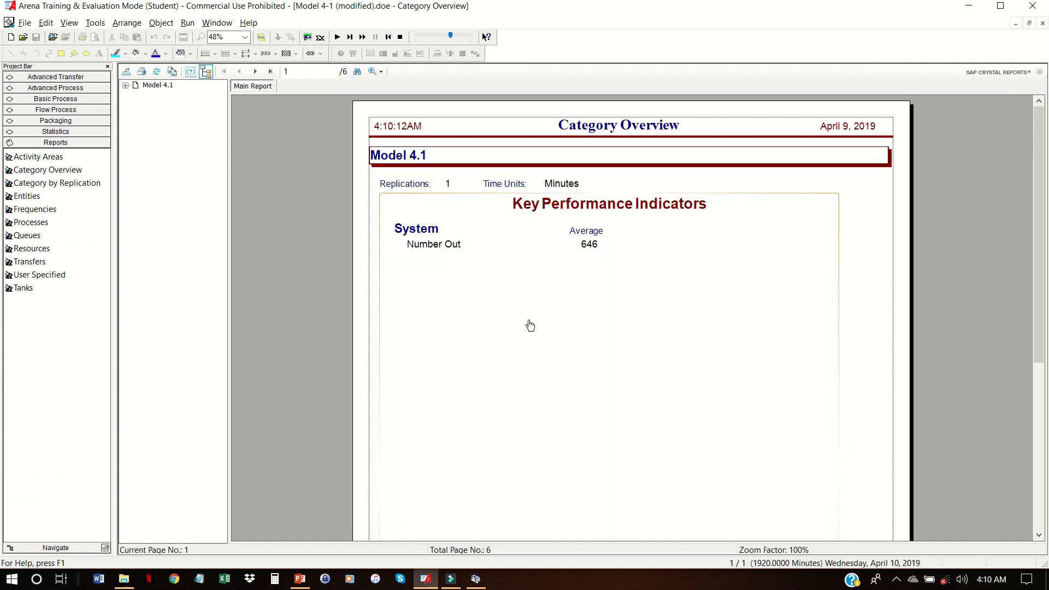
left_click(126, 85)
left_click(154, 104)
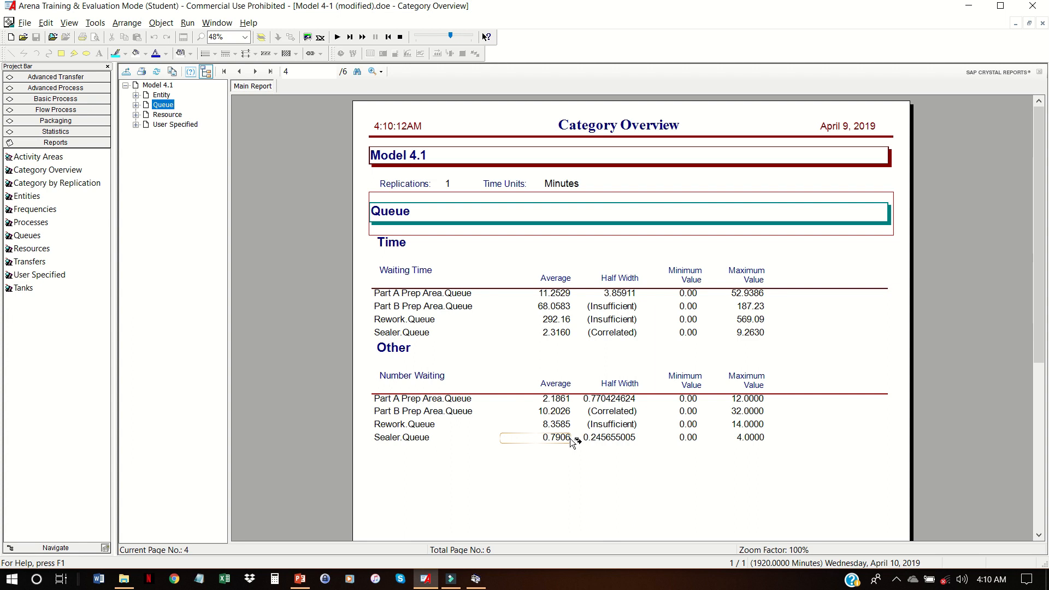
Switch to Output Analyzer and check the Arena folder for the RWQ.DAT output file.
left_click(478, 581)
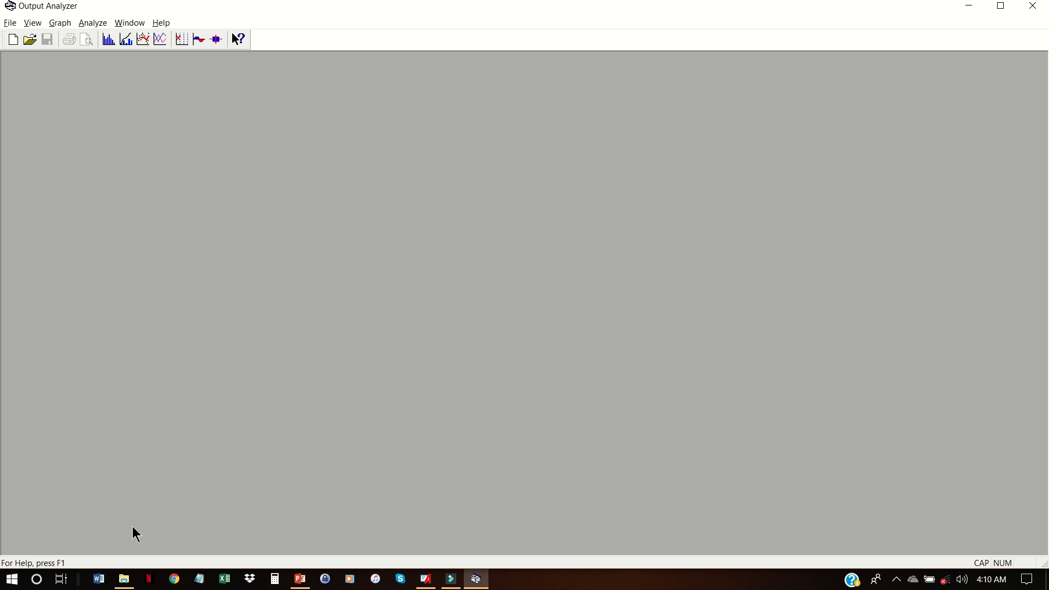
left_click(124, 579)
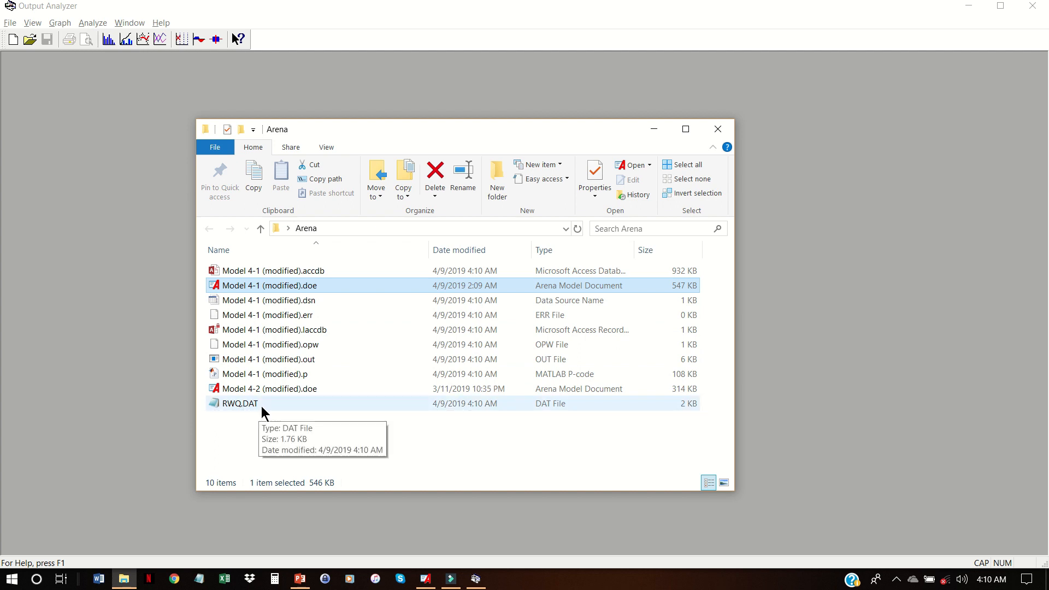
left_click(164, 322)
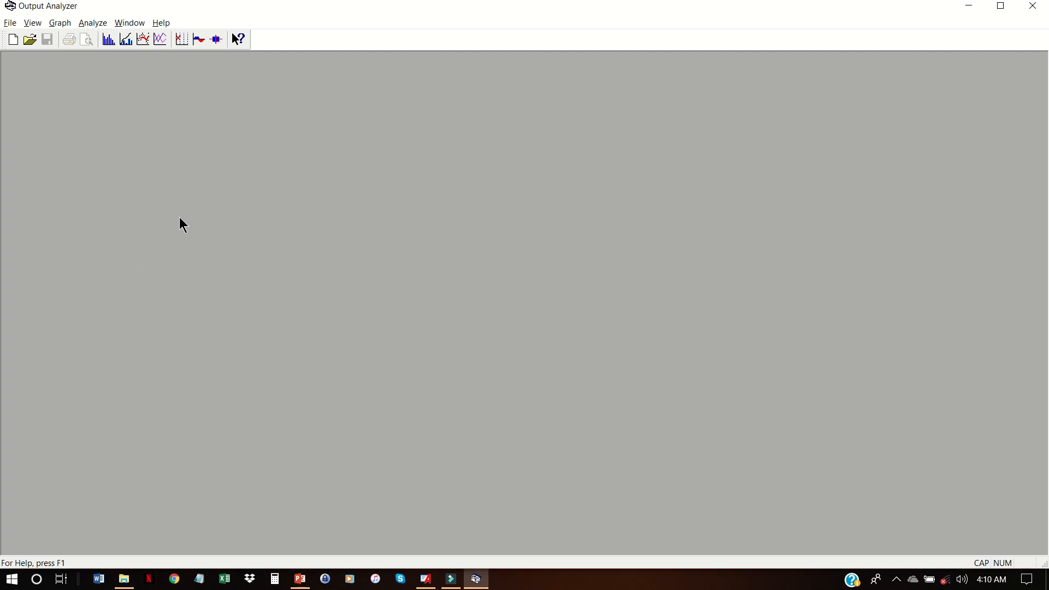
Create a line plot from the RWQ.DAT data file for replication 1, keeping the default axis labels.
left_click(70, 24)
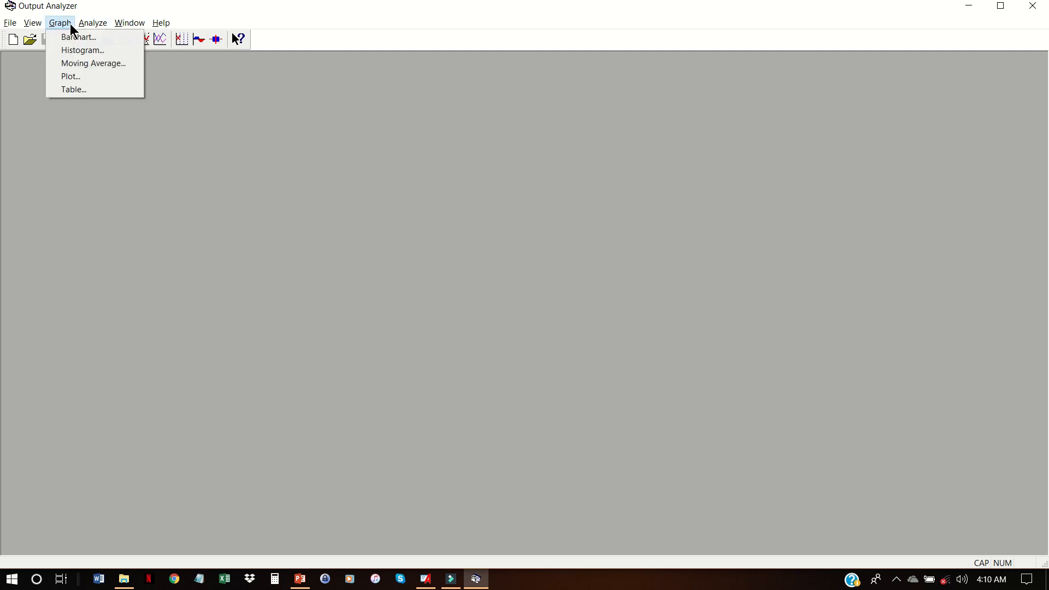
left_click(87, 23)
mouse_move(64, 25)
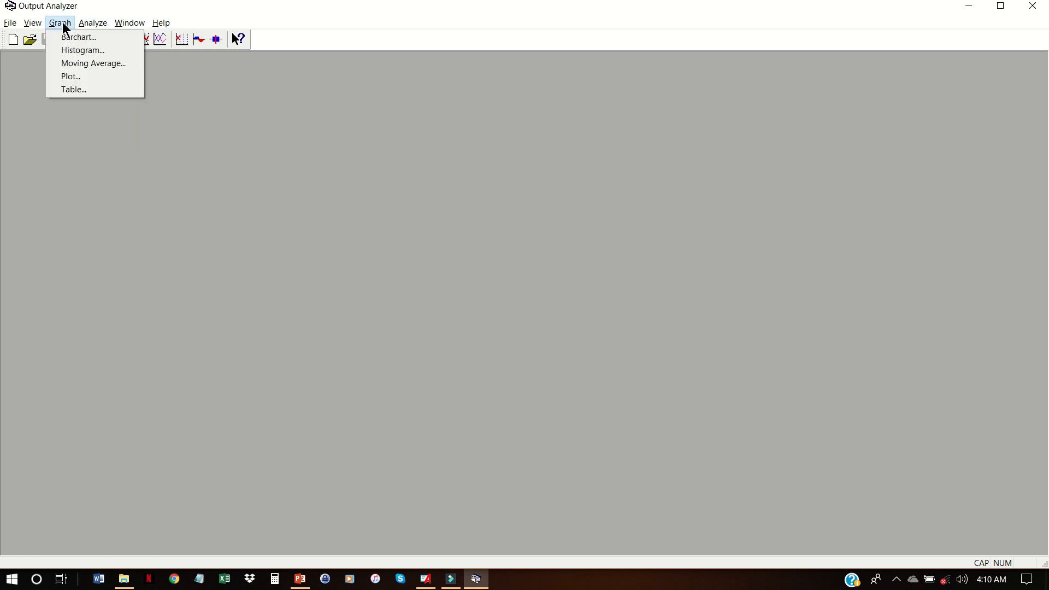
left_click(71, 78)
left_click(541, 234)
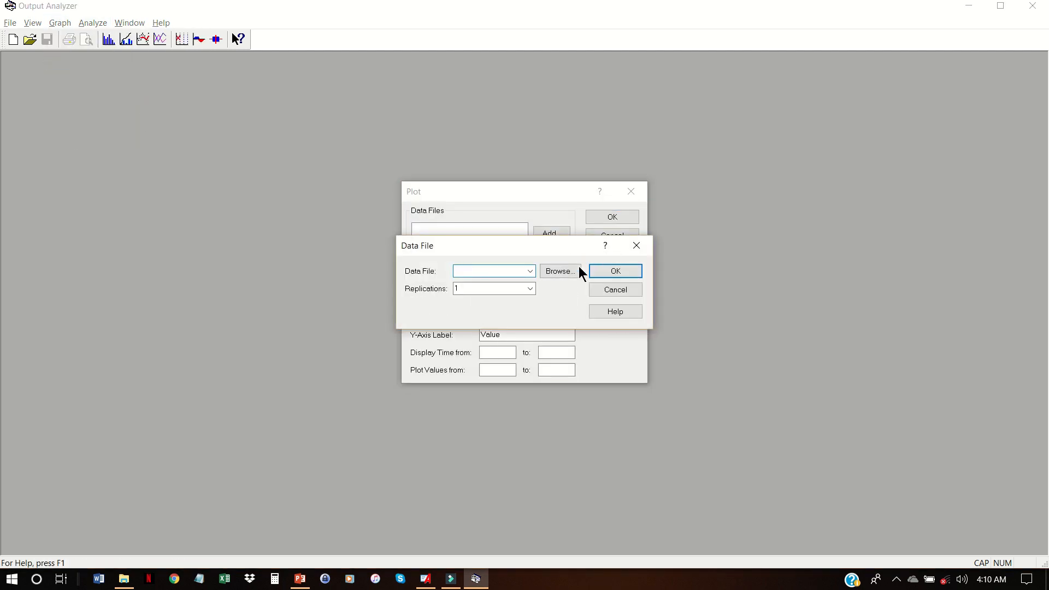
key("Return")
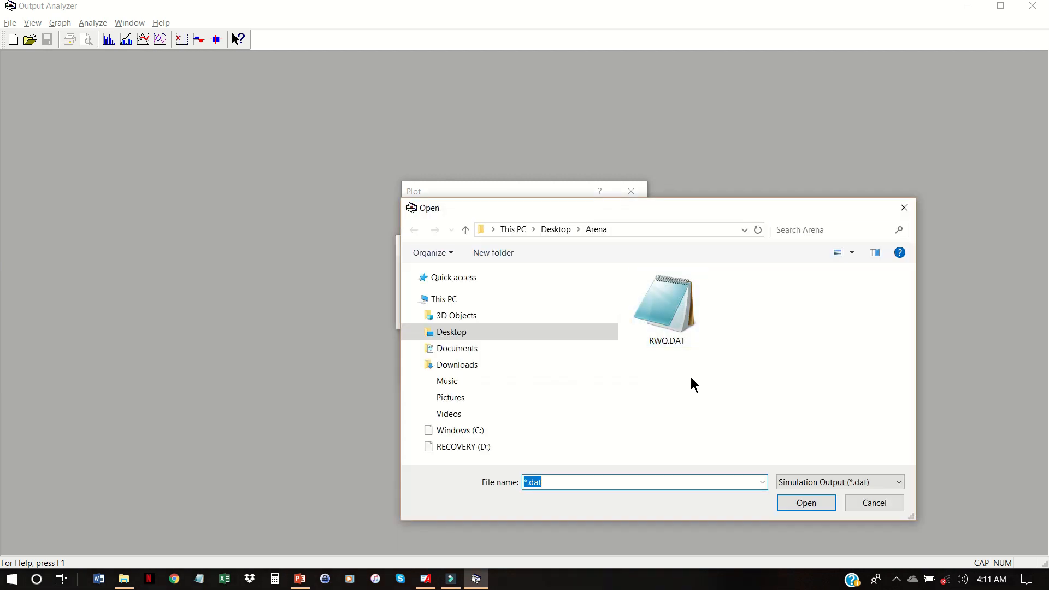
left_click(691, 331)
left_click(819, 507)
left_click(458, 290)
left_click(608, 272)
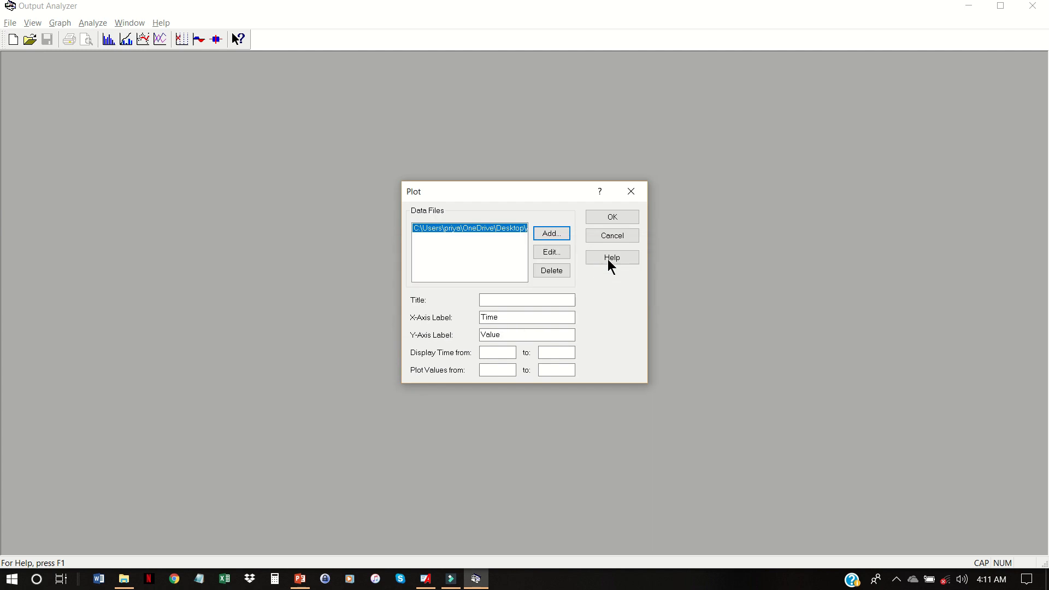
left_click(610, 217)
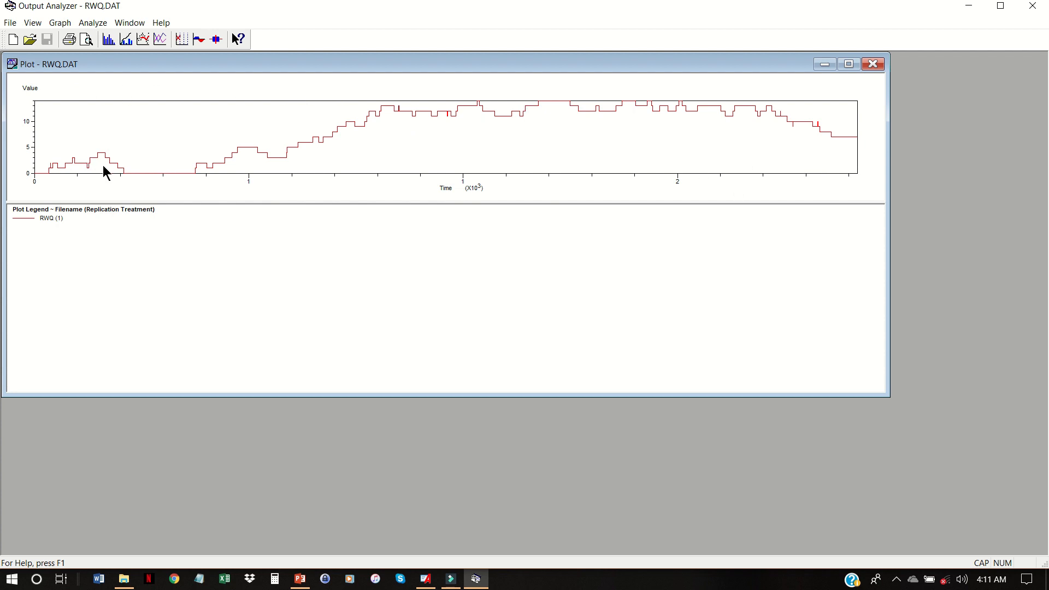
Create a table from the RWQ.DAT data file for replication 1, leaving the title and display range blank.
left_click(61, 24)
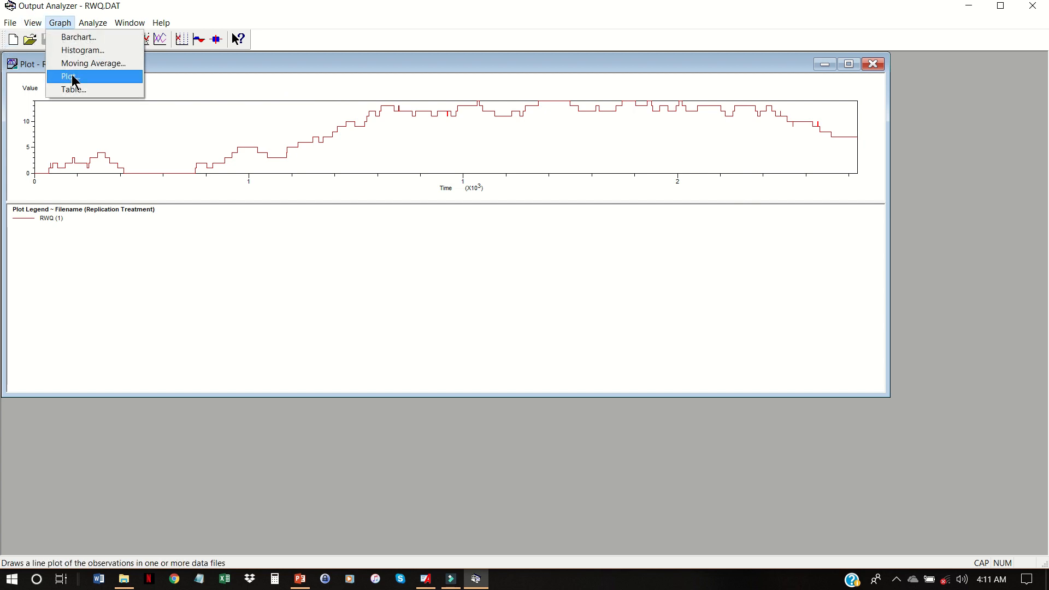
left_click(74, 89)
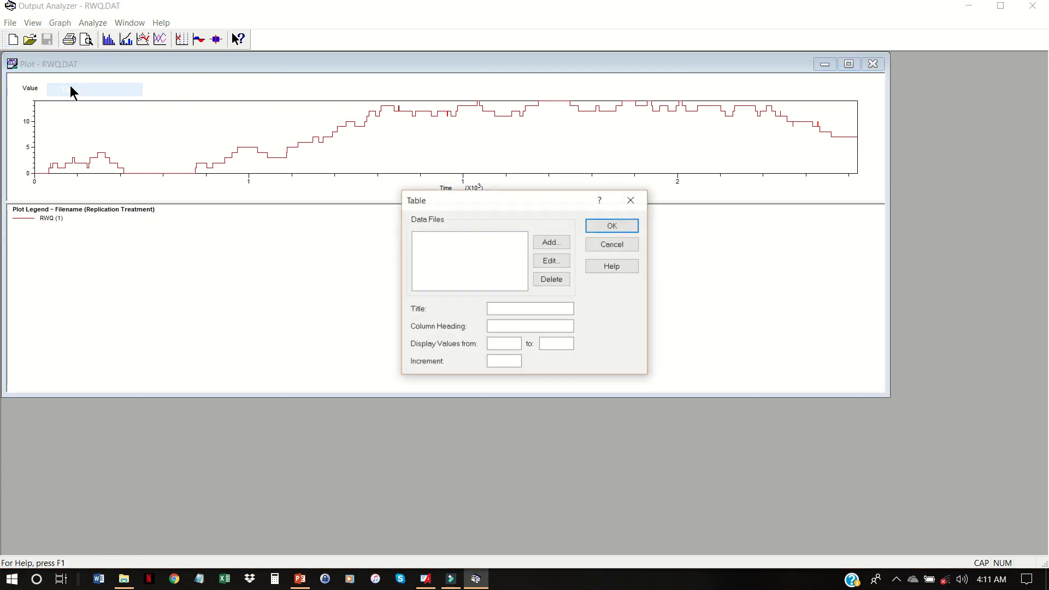
left_click(564, 246)
left_click(560, 272)
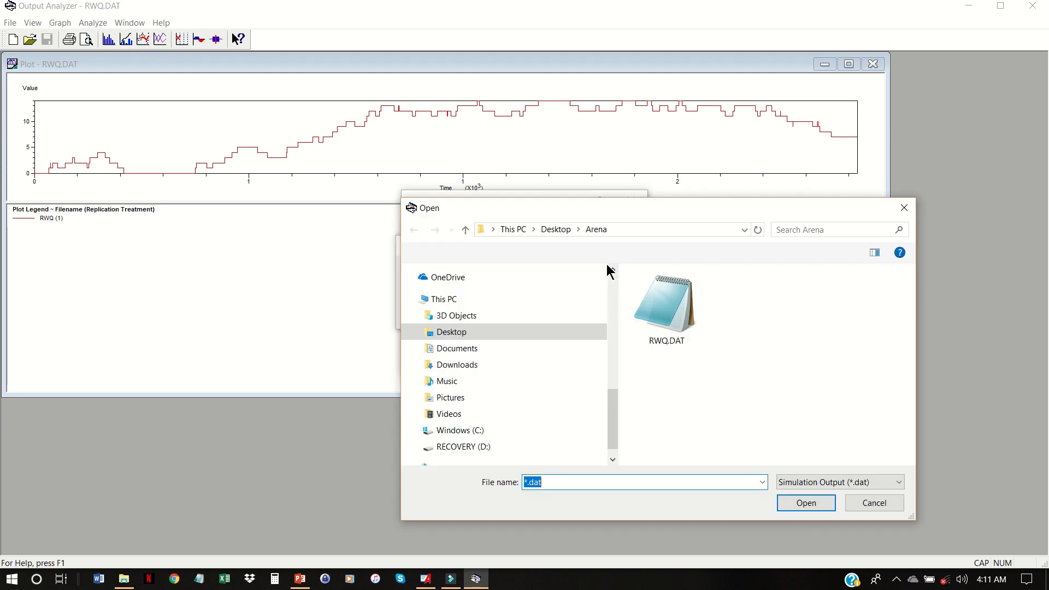
left_click(667, 307)
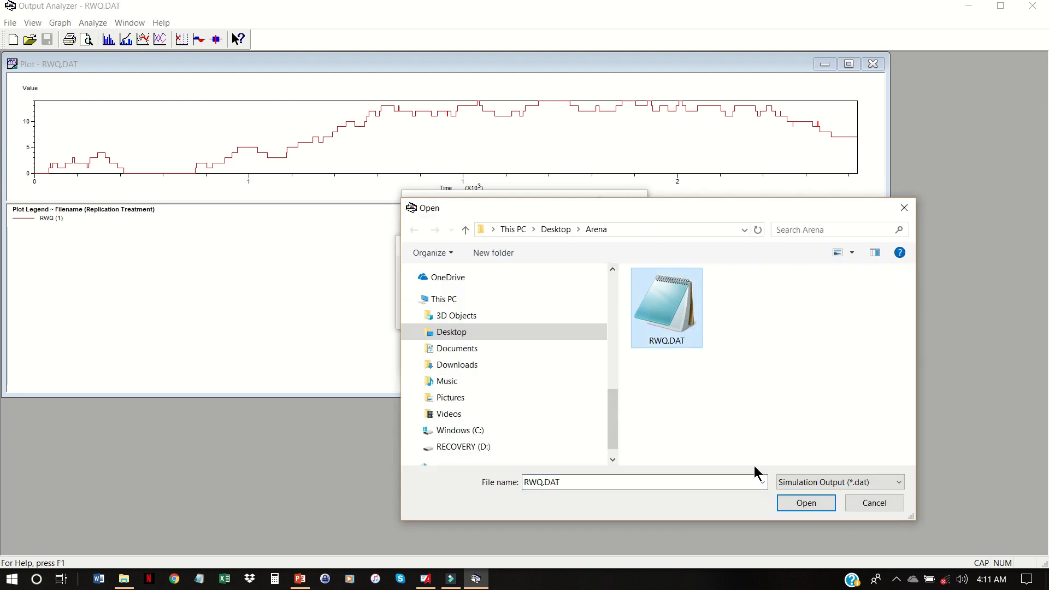
left_click(823, 508)
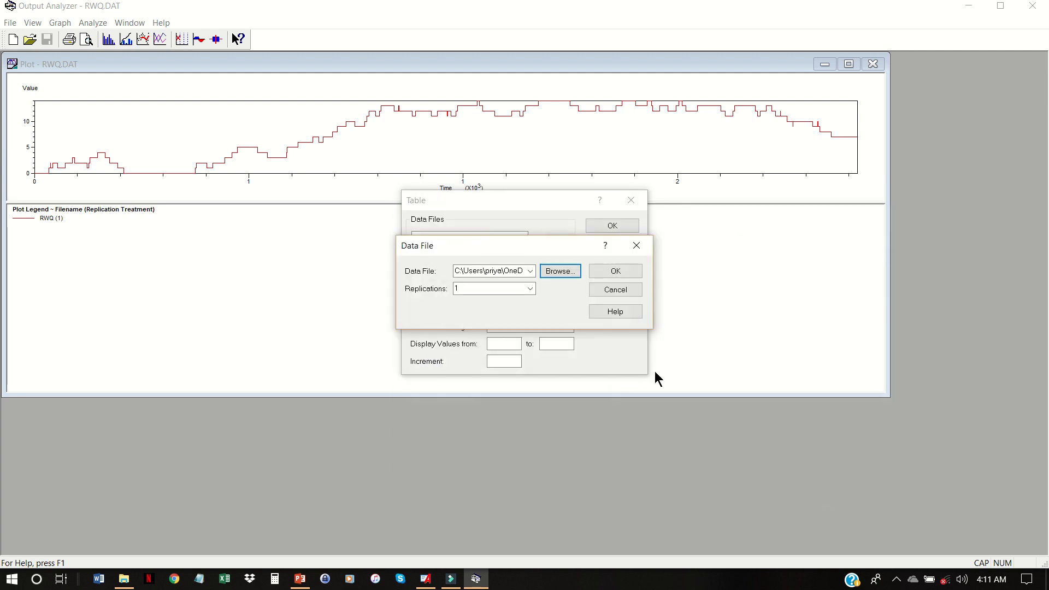
left_click(616, 271)
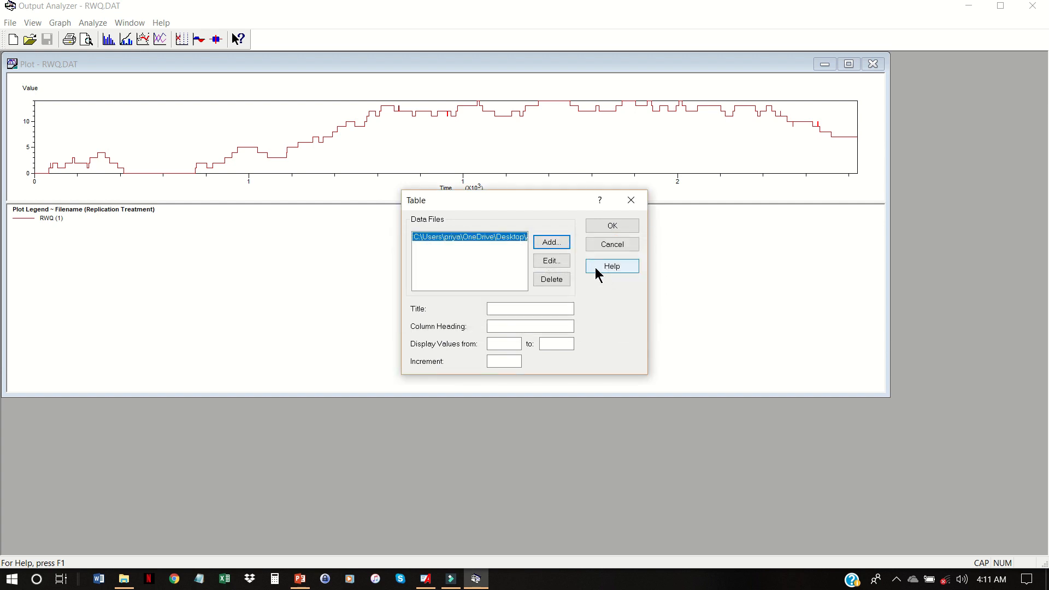
left_click(613, 226)
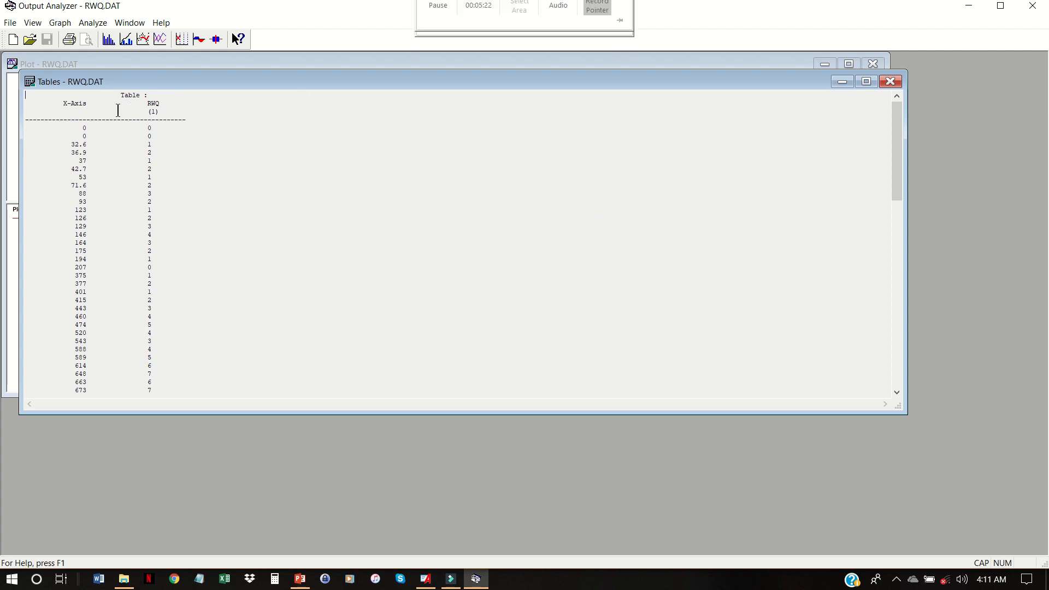
left_click_drag(30, 97, 285, 320)
left_click(283, 320)
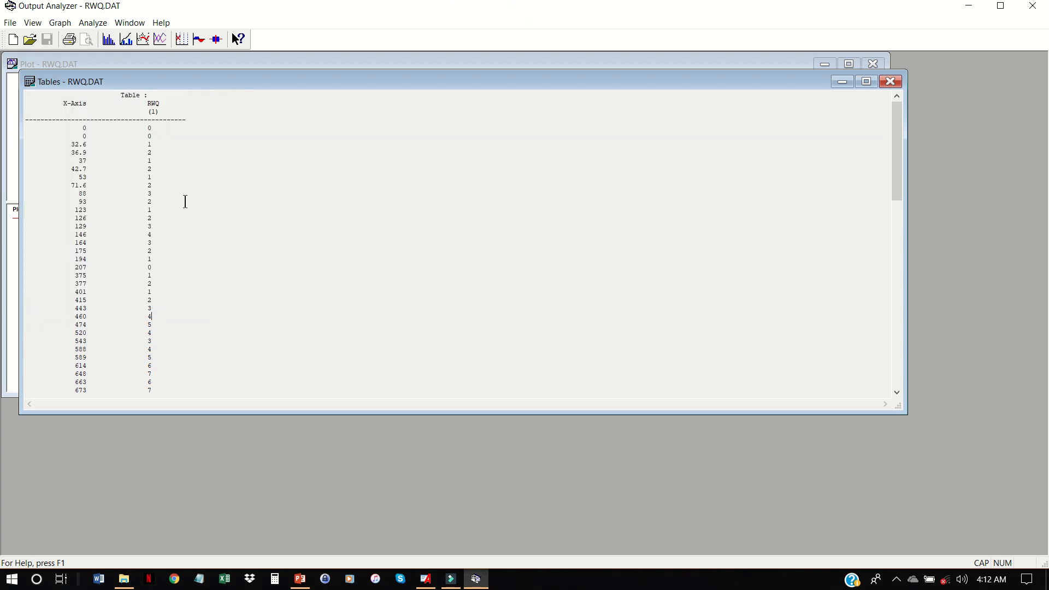
Start a data file export with RWQ.DAT from the Arena folder as the source file.
left_click(12, 23)
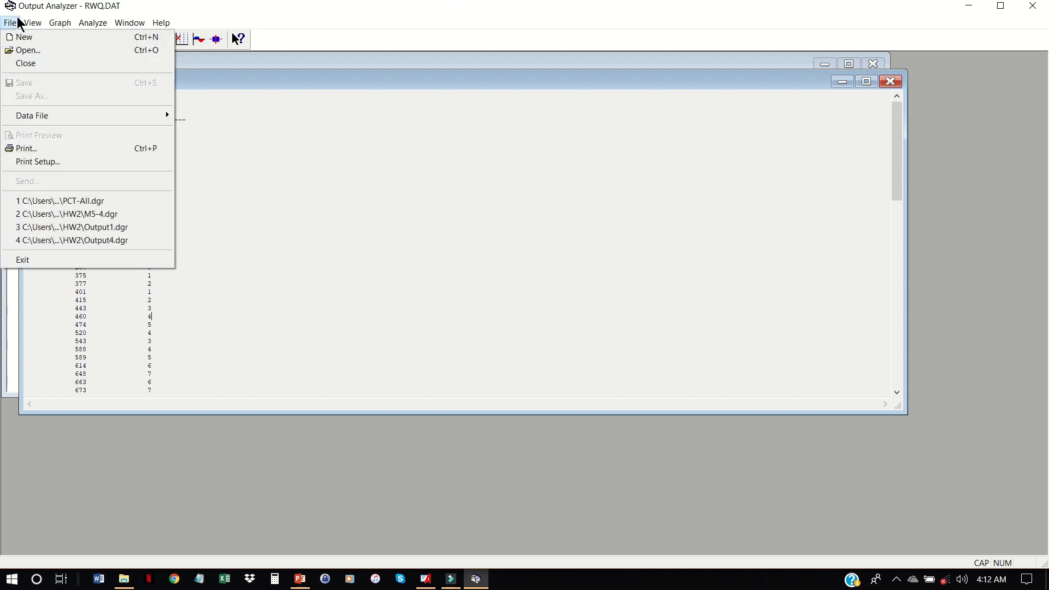
mouse_move(153, 118)
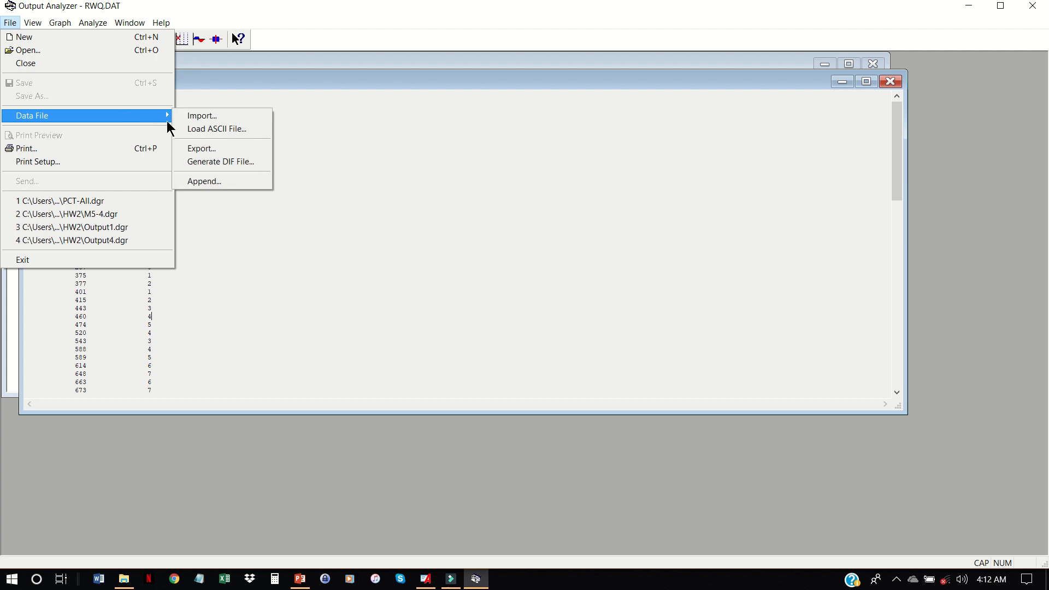
left_click(206, 149)
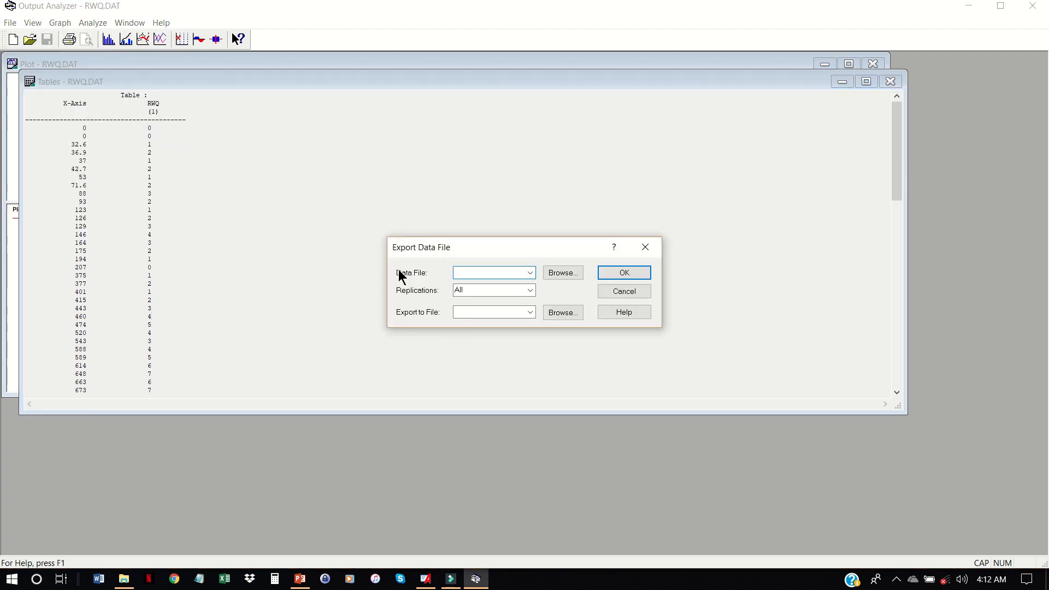
left_click(560, 275)
left_click(644, 305)
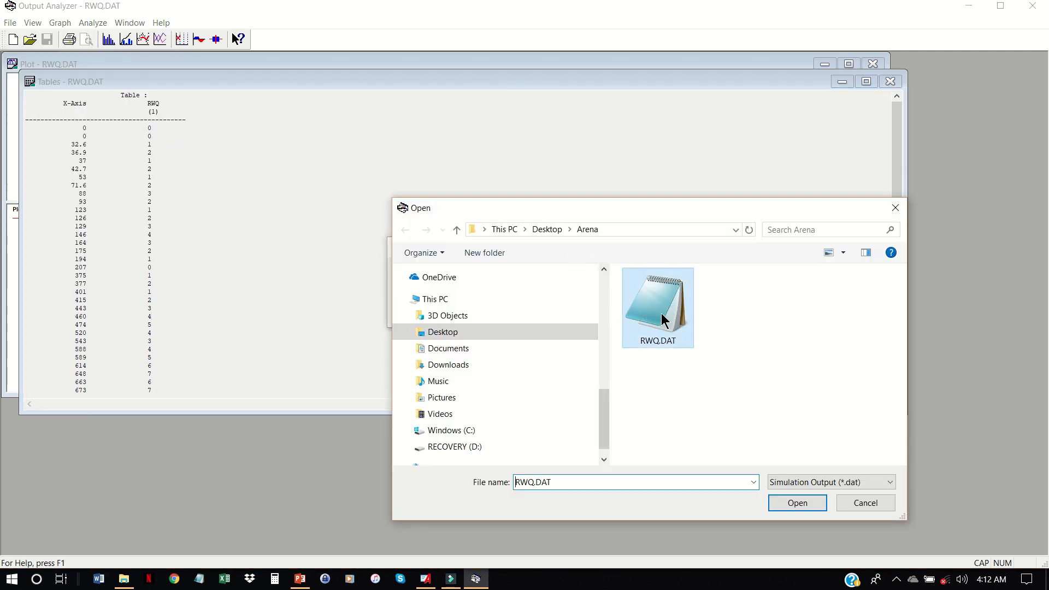
left_click(818, 507)
Export all replications to a new file named RWQ.CSV in the Arena folder, with the file type set to All Files.
left_click(562, 312)
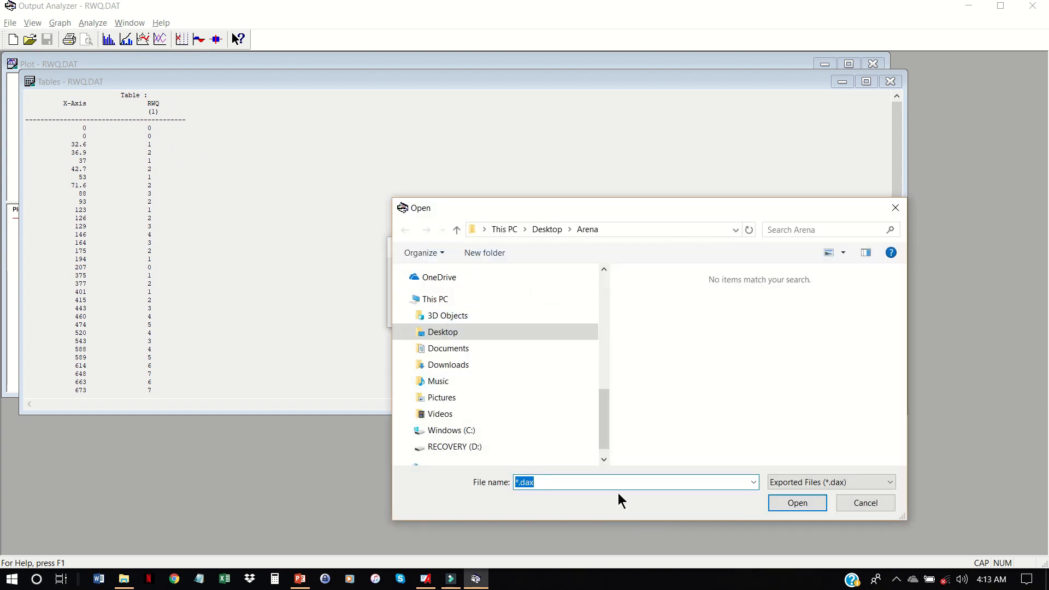
left_click(856, 483)
left_click(848, 502)
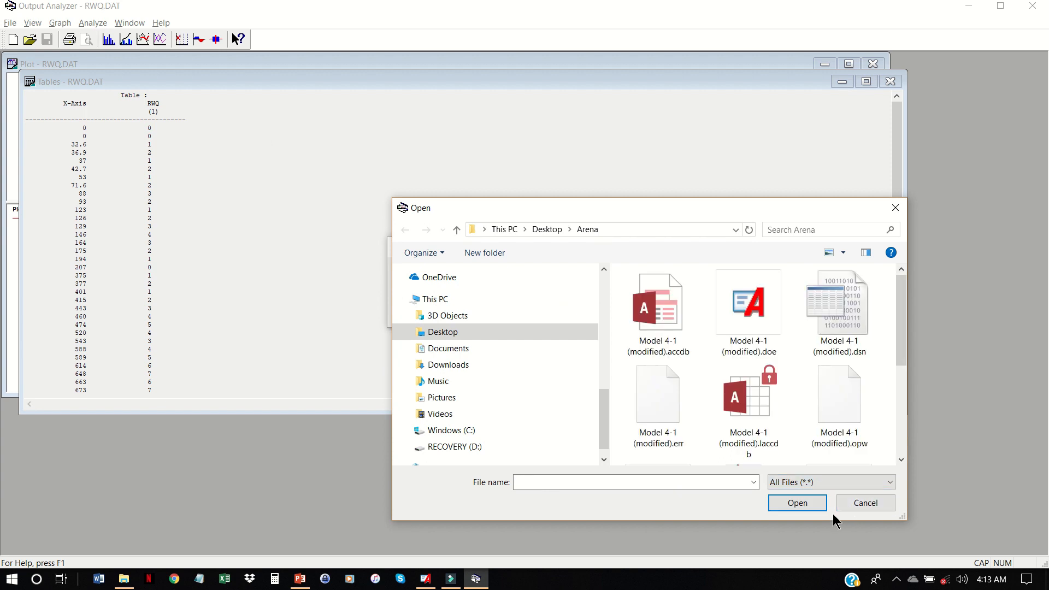
left_click(739, 484)
type("RWQ.CSV")
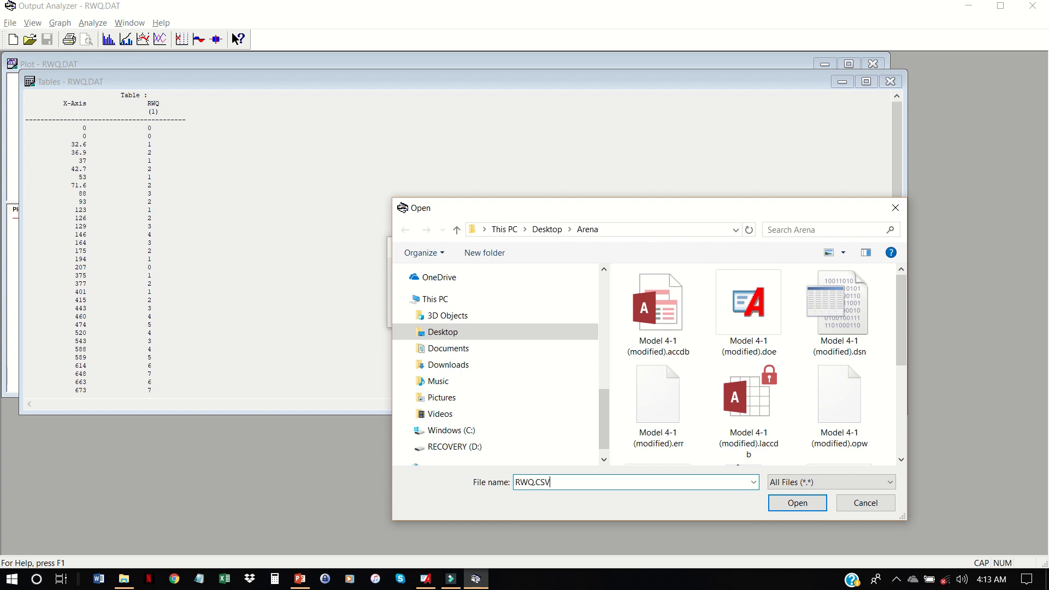
key("Return")
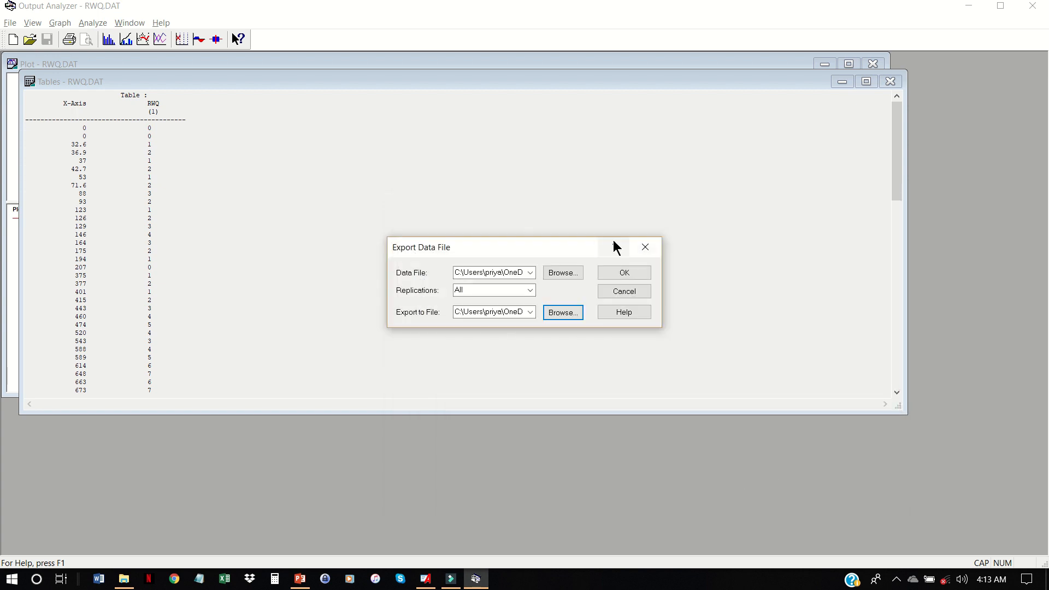
left_click(609, 272)
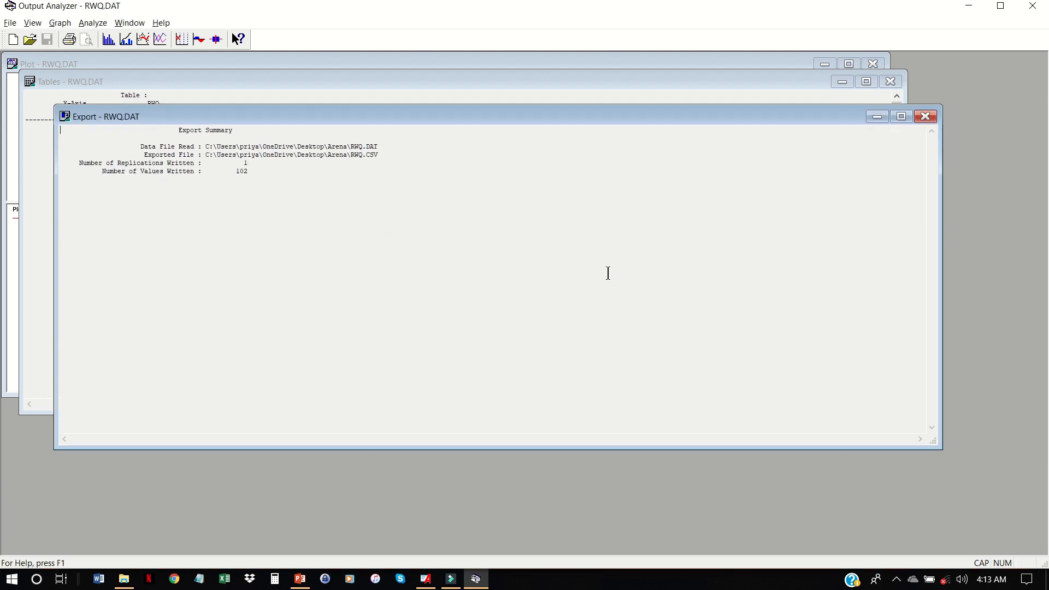
Open RWQ.CSV from the Arena folder in Excel and delete the header rows 1 to 4.
left_click(124, 579)
double_click(223, 406)
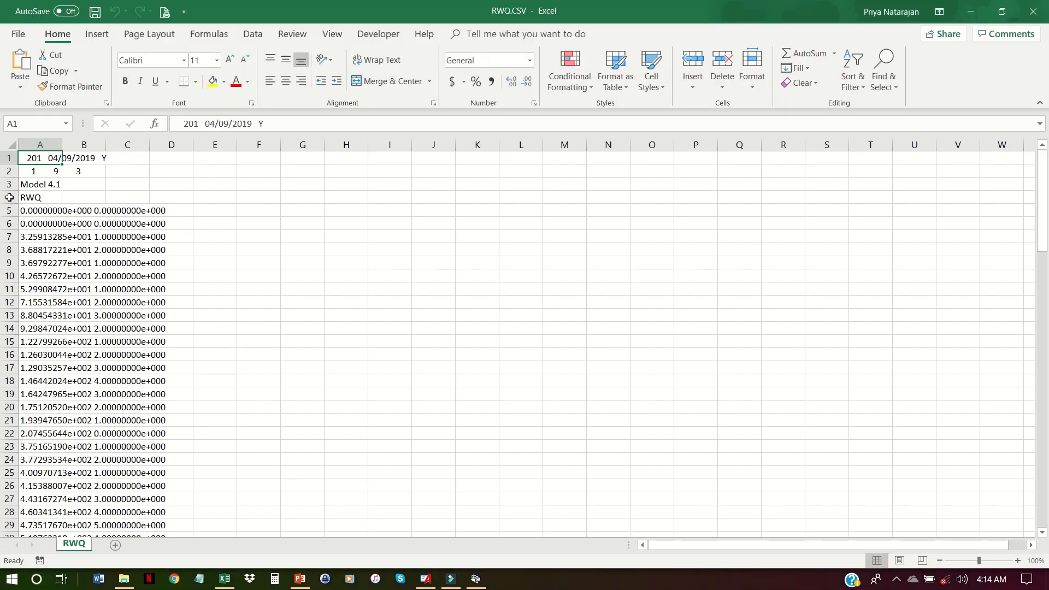
left_click_drag(7, 198, 9, 158)
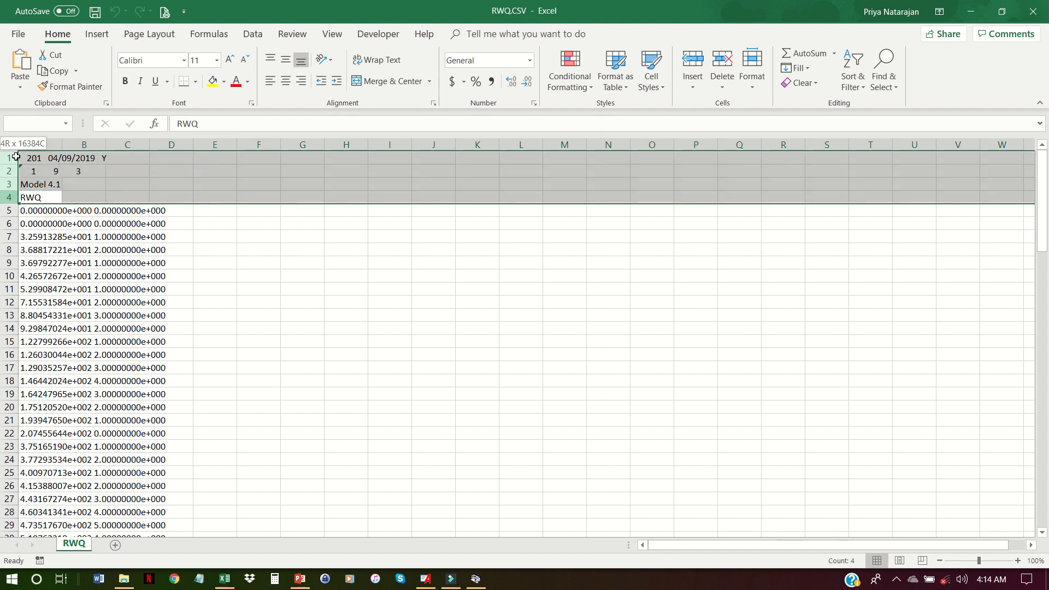
right_click(17, 158)
left_click(50, 270)
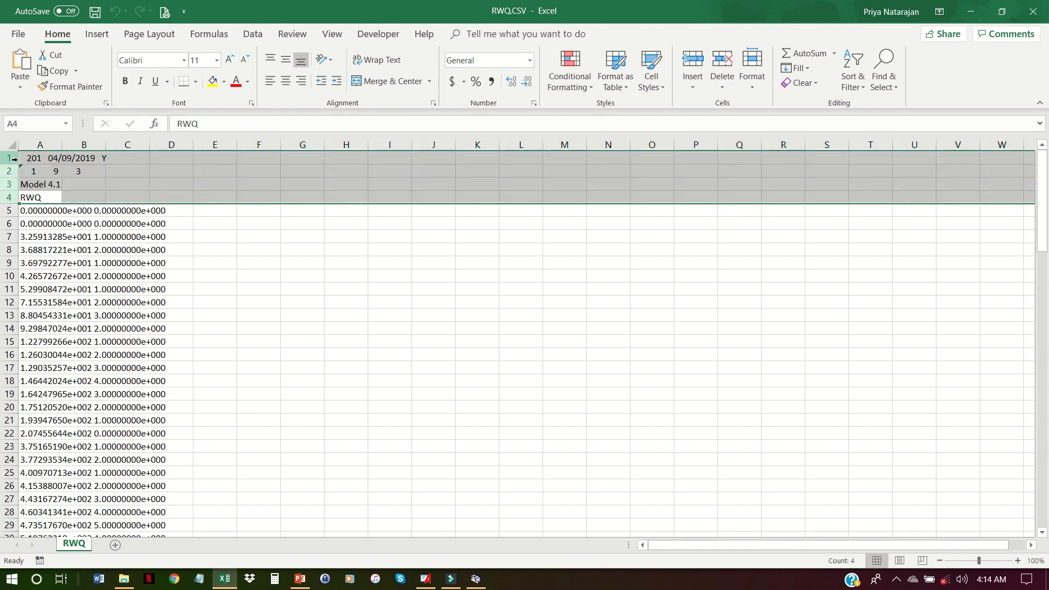
Split column A with Text to Columns as delimited data, adding Space to the delimiters.
left_click(50, 143)
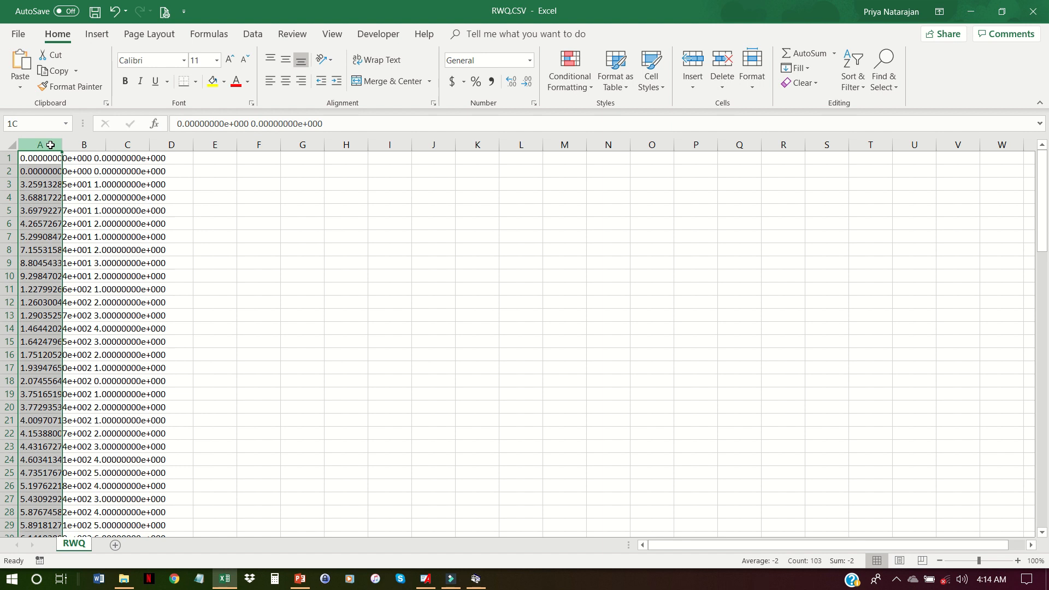
left_click(252, 36)
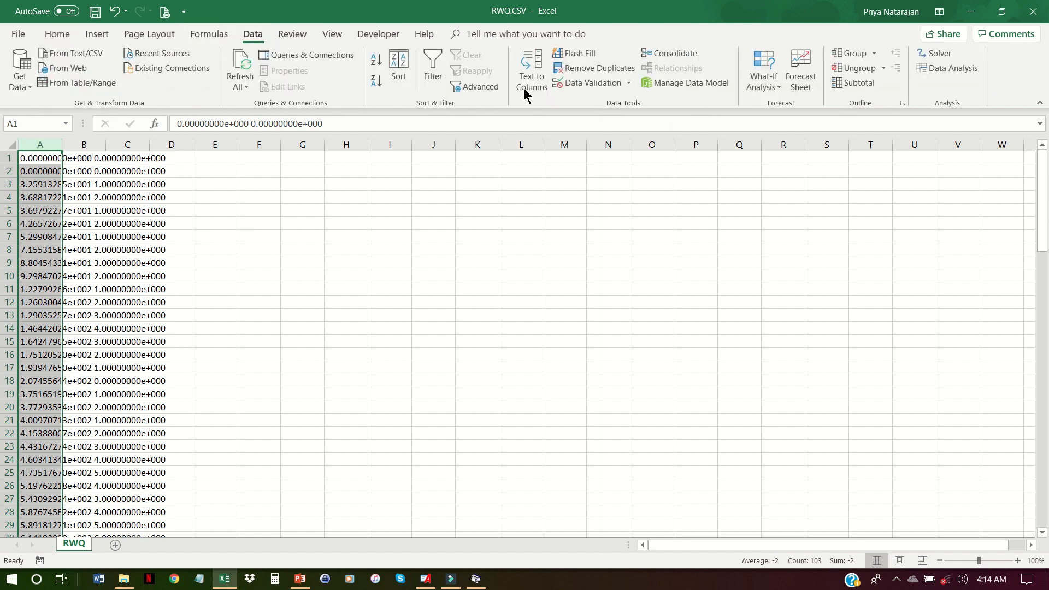
left_click(536, 81)
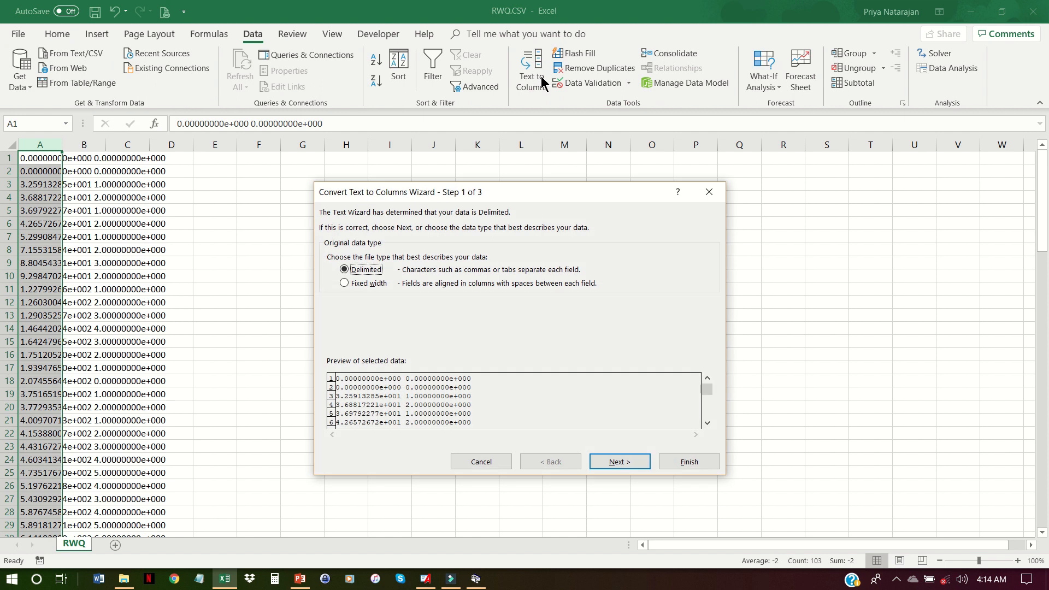
left_click(628, 463)
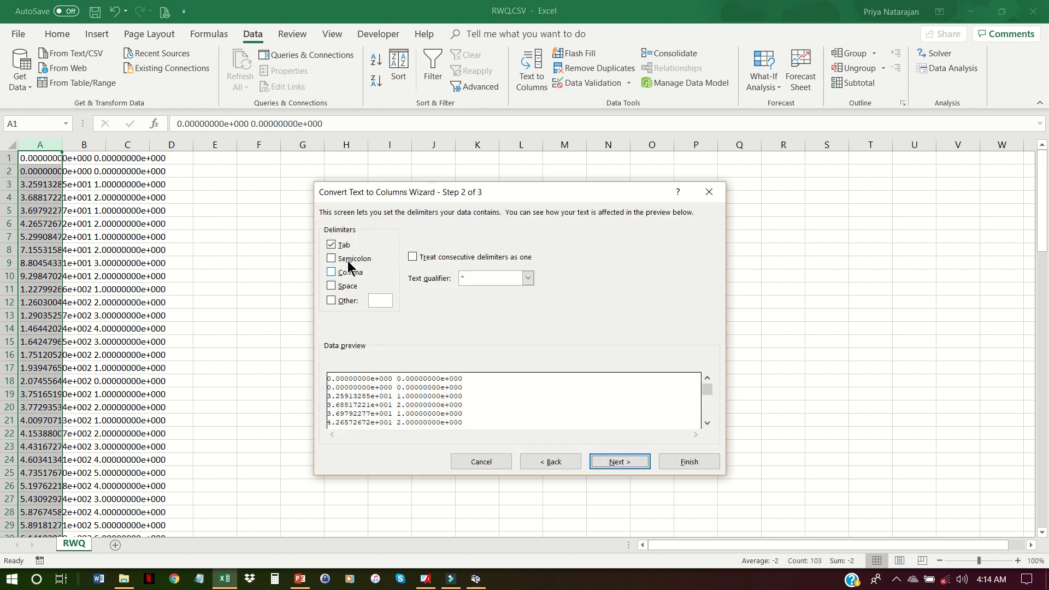
left_click(342, 286)
left_click(691, 465)
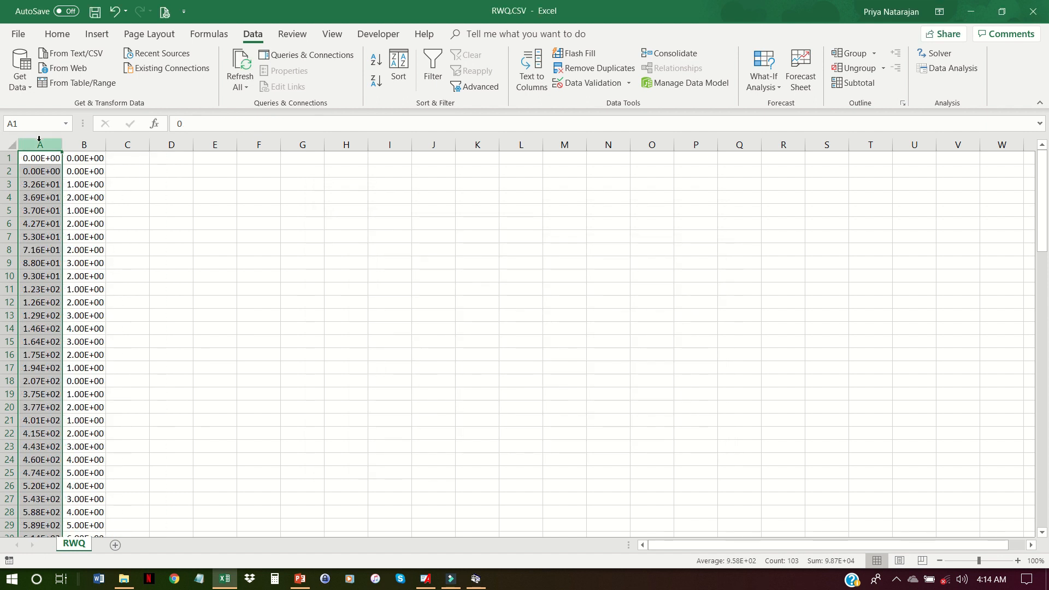
Apply the Number format to columns A and B and adjust their widths.
left_click_drag(38, 139, 84, 145)
double_click(62, 145)
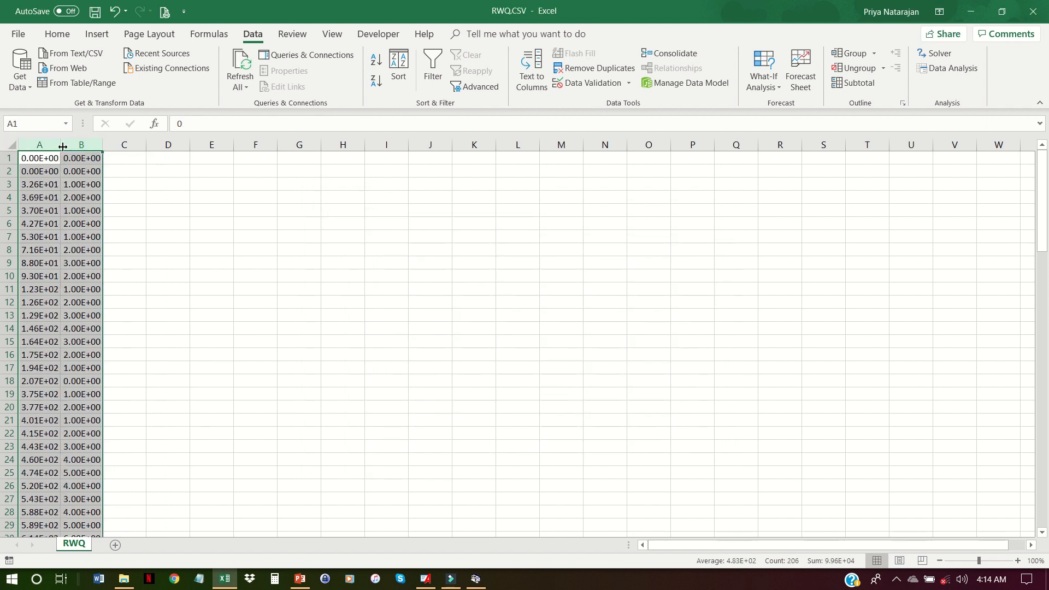
left_click(56, 33)
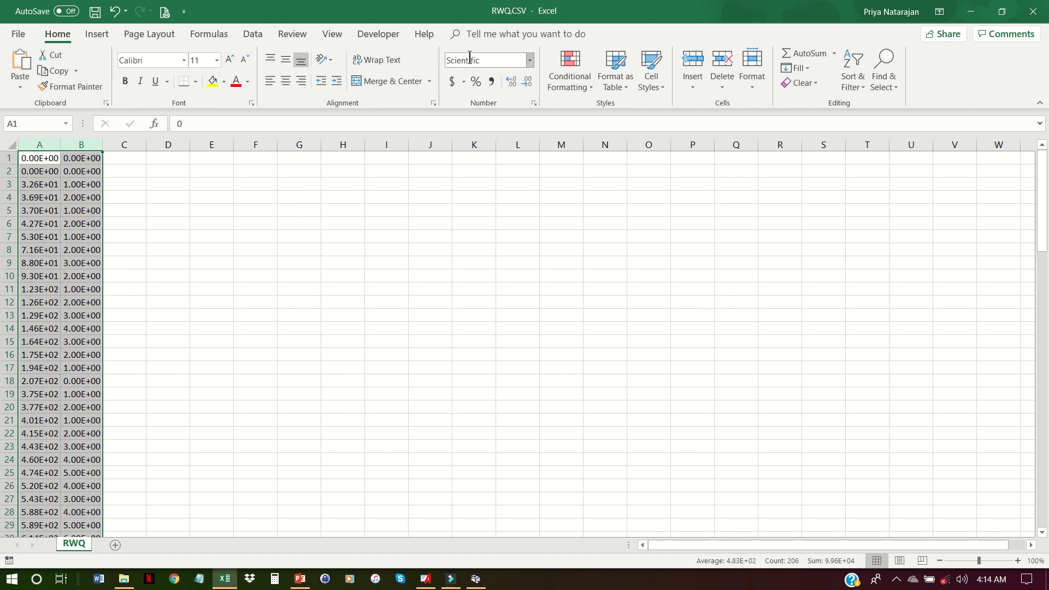
left_click(529, 60)
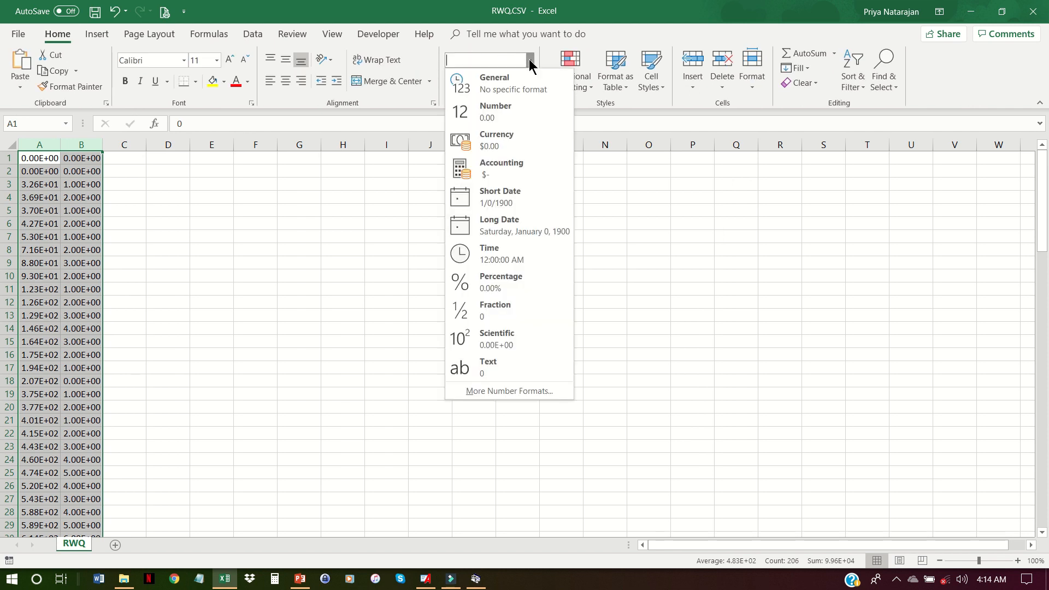
left_click(494, 111)
left_click_drag(57, 142, 78, 142)
left_click(257, 208)
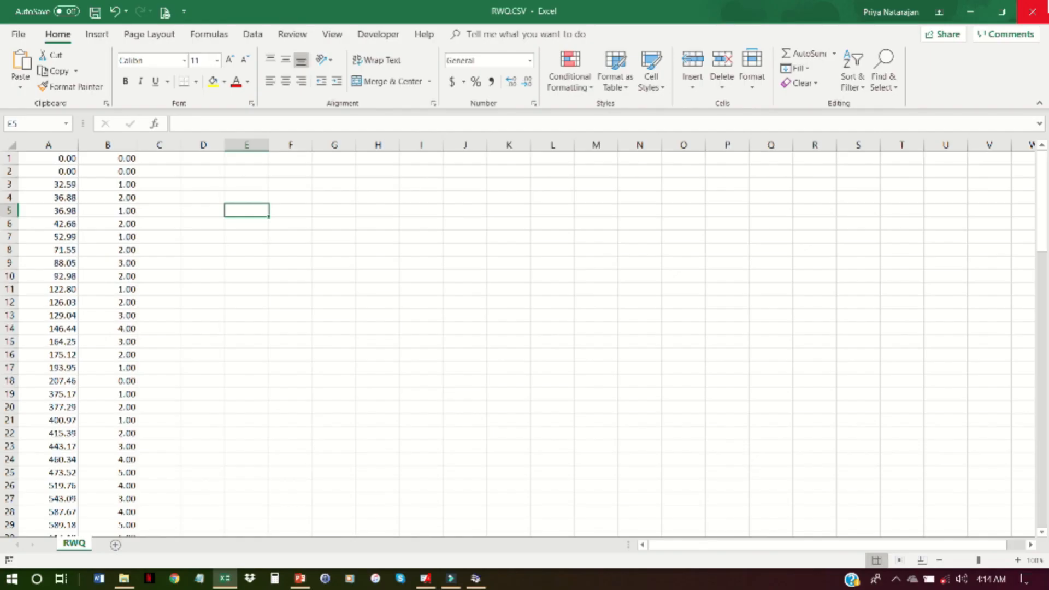
Close RWQ.CSV without saving the changes and return to Output Analyzer.
left_click(1033, 11)
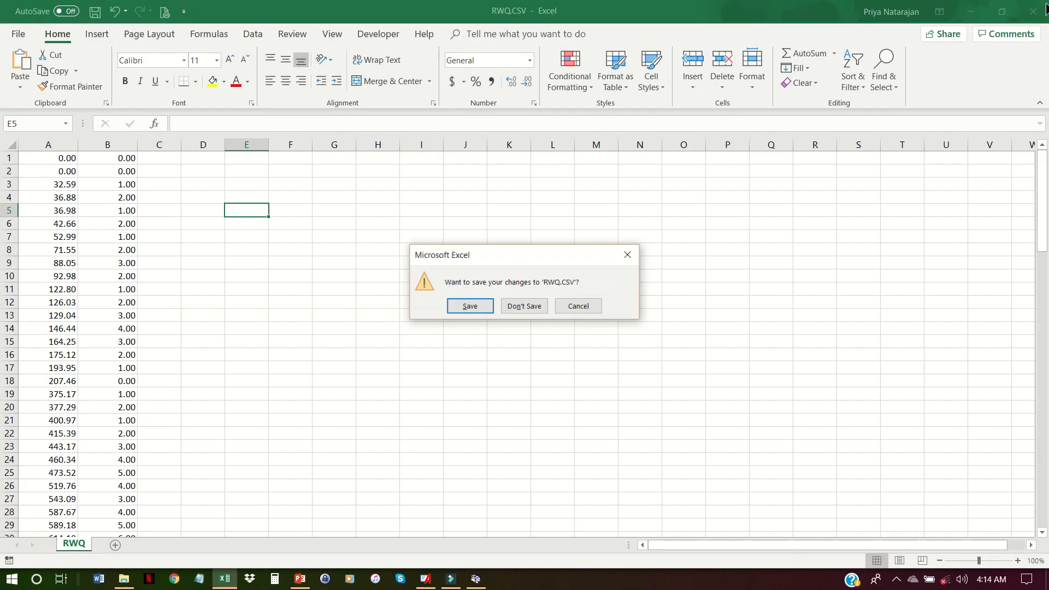
left_click(524, 307)
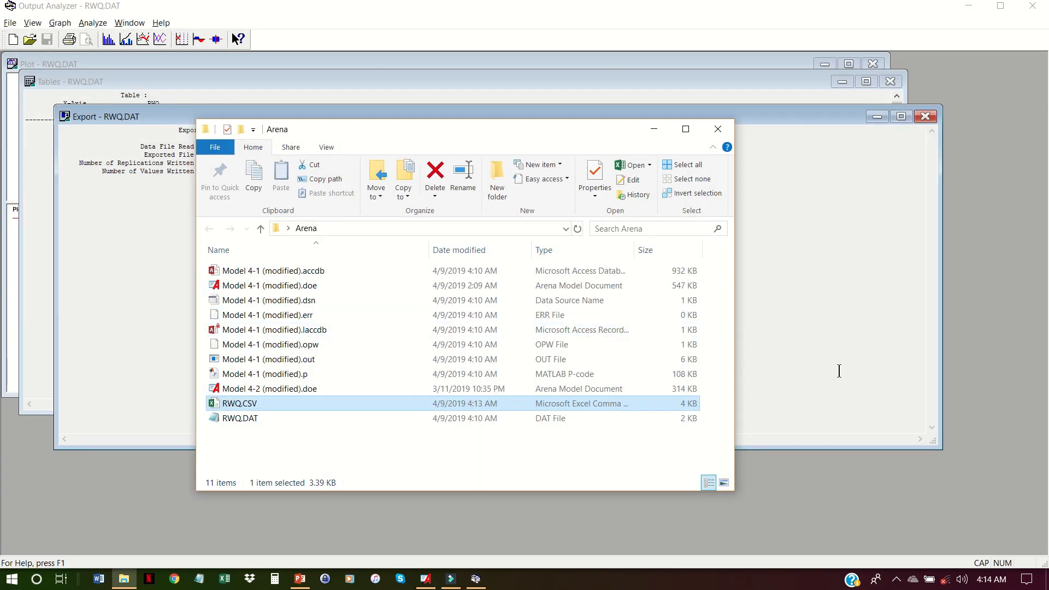
left_click(840, 371)
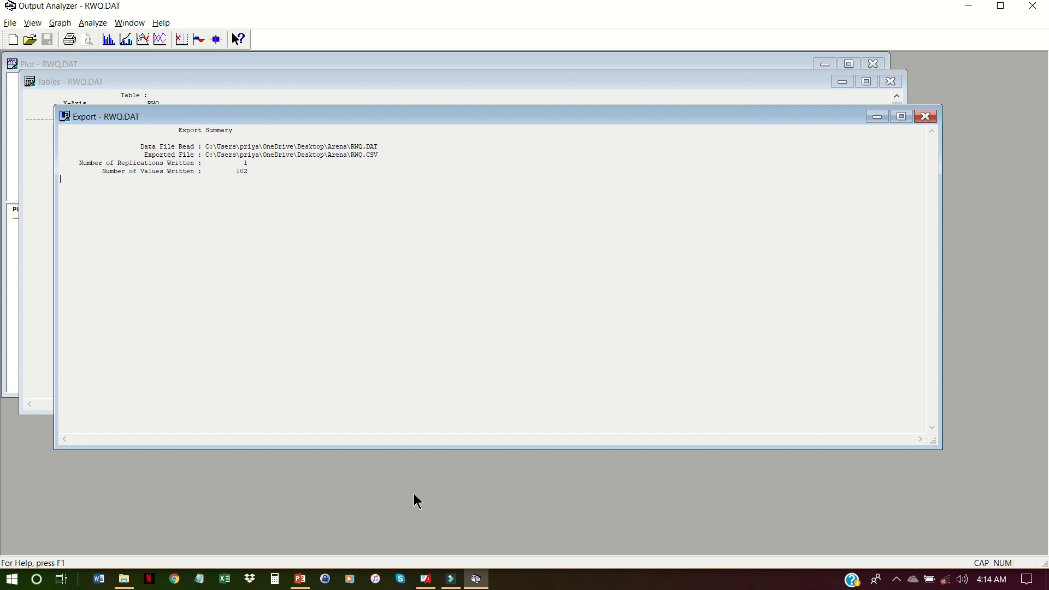
Switch to Arena, close the Category Overview report and add a second row to the Statistic module's spreadsheet.
left_click(433, 587)
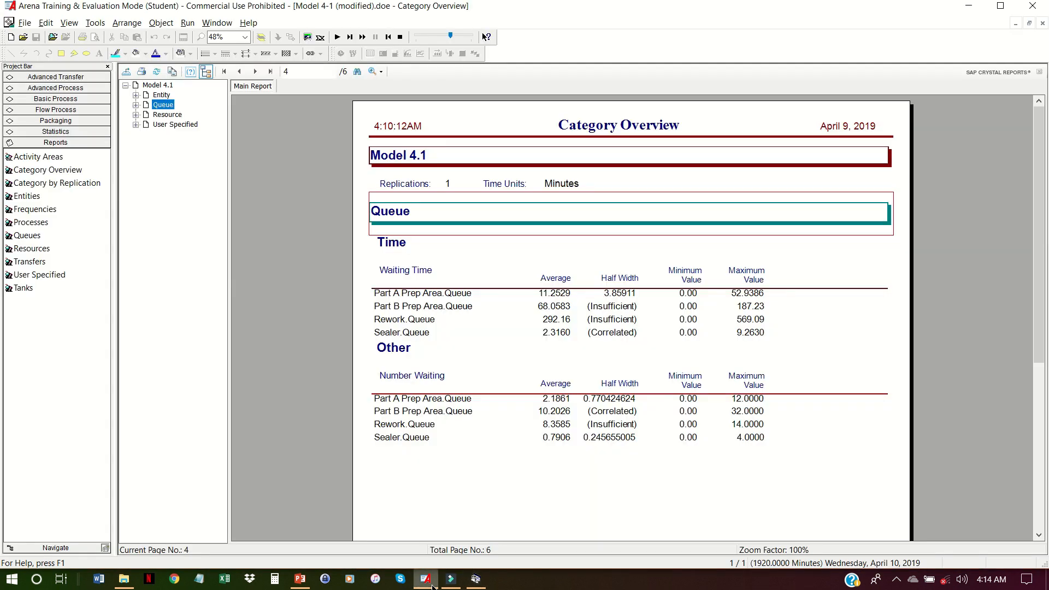
left_click(1043, 24)
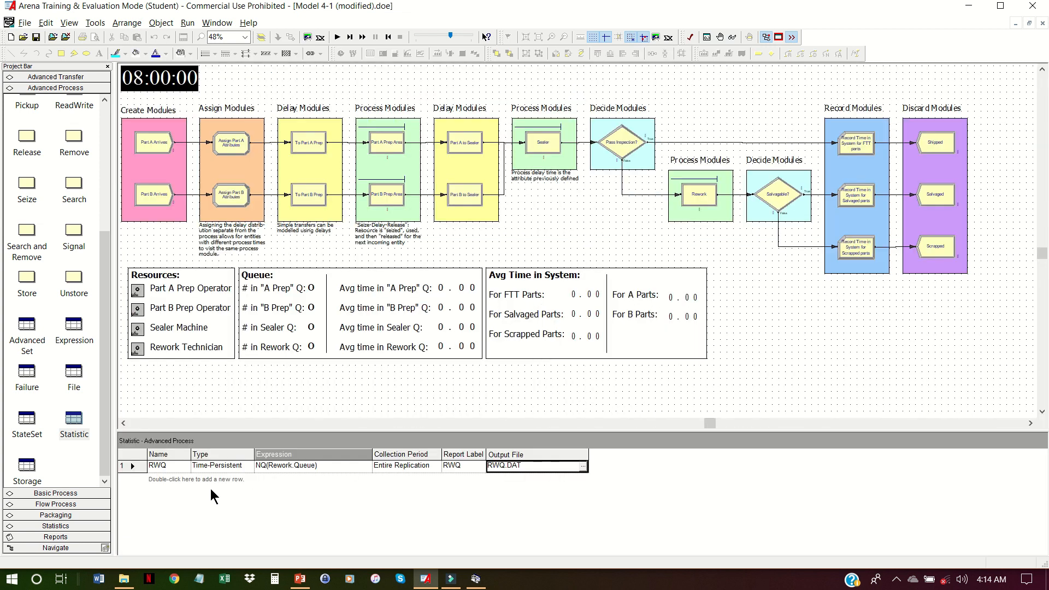
left_click(183, 478)
double_click(173, 480)
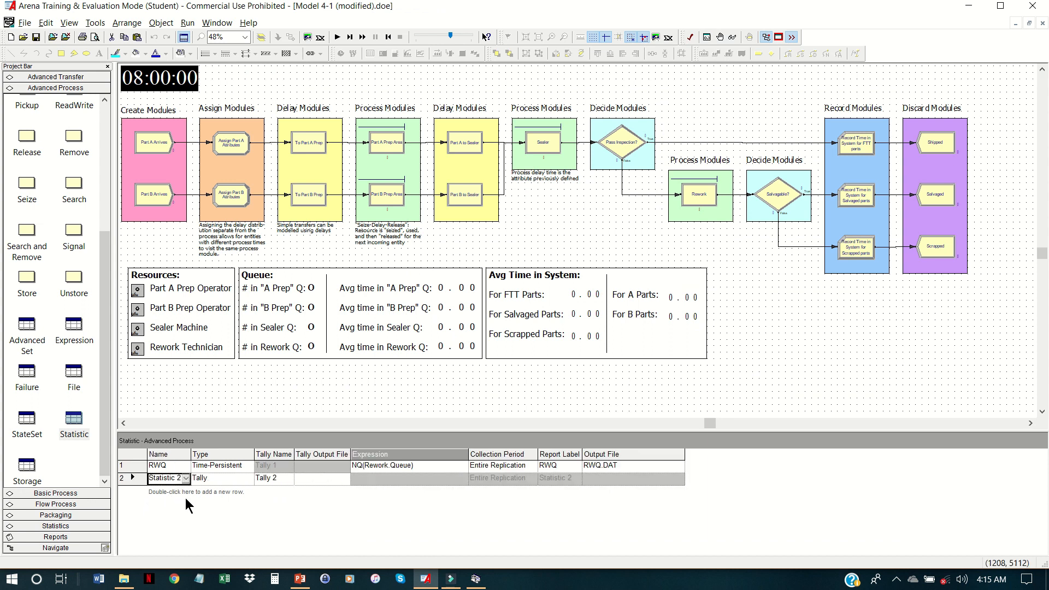
Name the second statistic AvgTISA and set its type to Output.
type("AvgTISA")
key("Tab")
key("o")
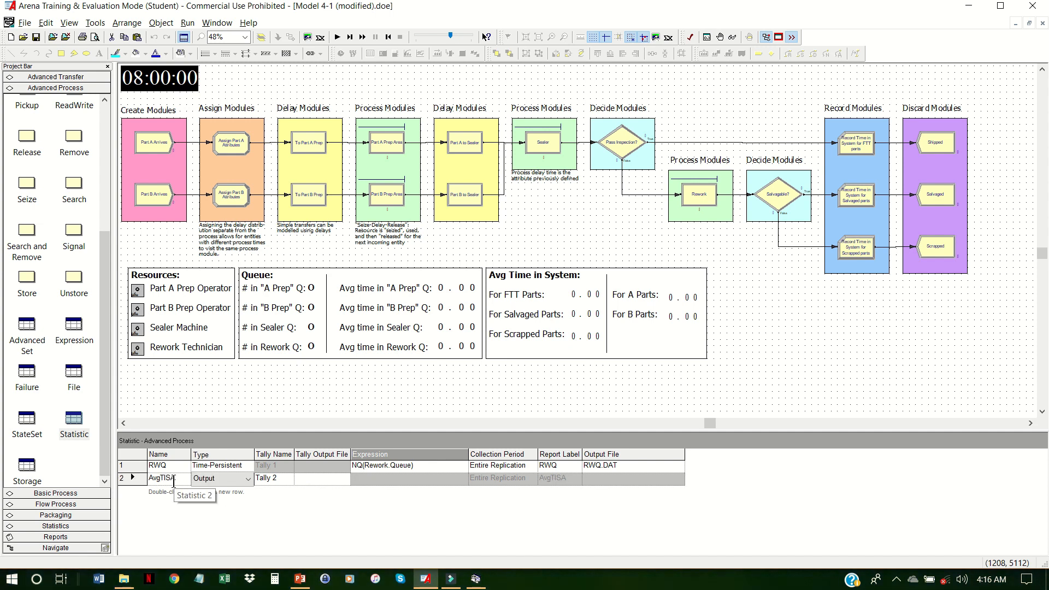
key("Tab")
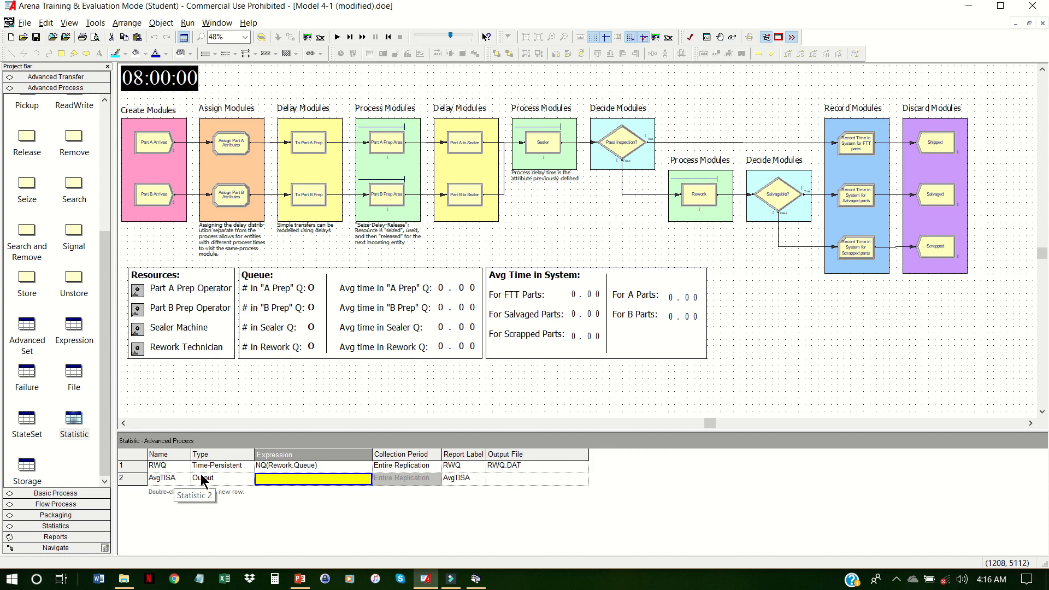
Build the AvgTISA expression TAVG(Part A.TotalTime) from Part A's Average Total Time and set its output file to AvgTISA.
right_click(322, 481)
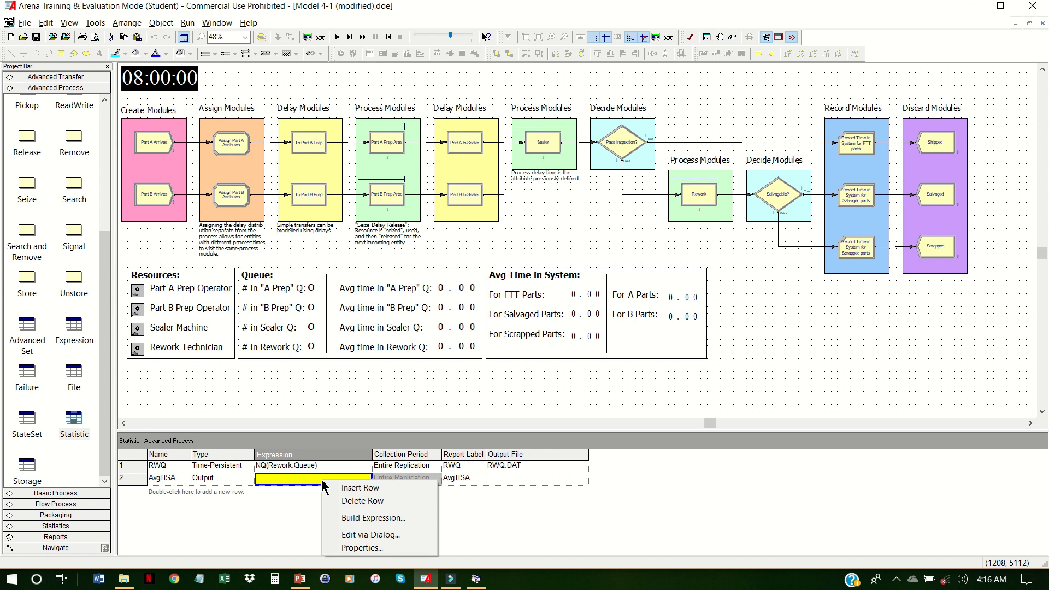
left_click(352, 519)
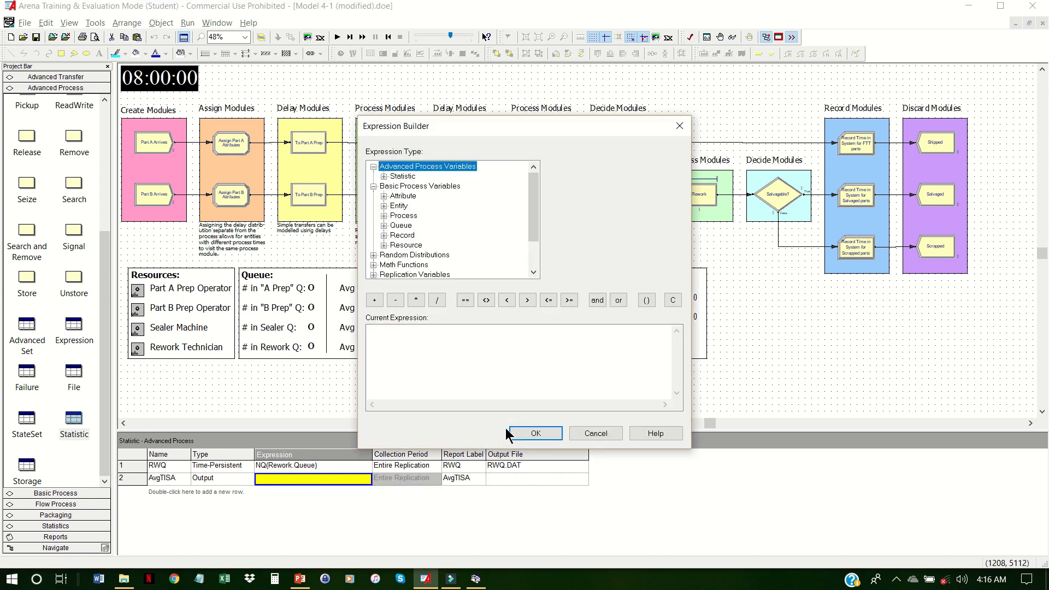
left_click(397, 206)
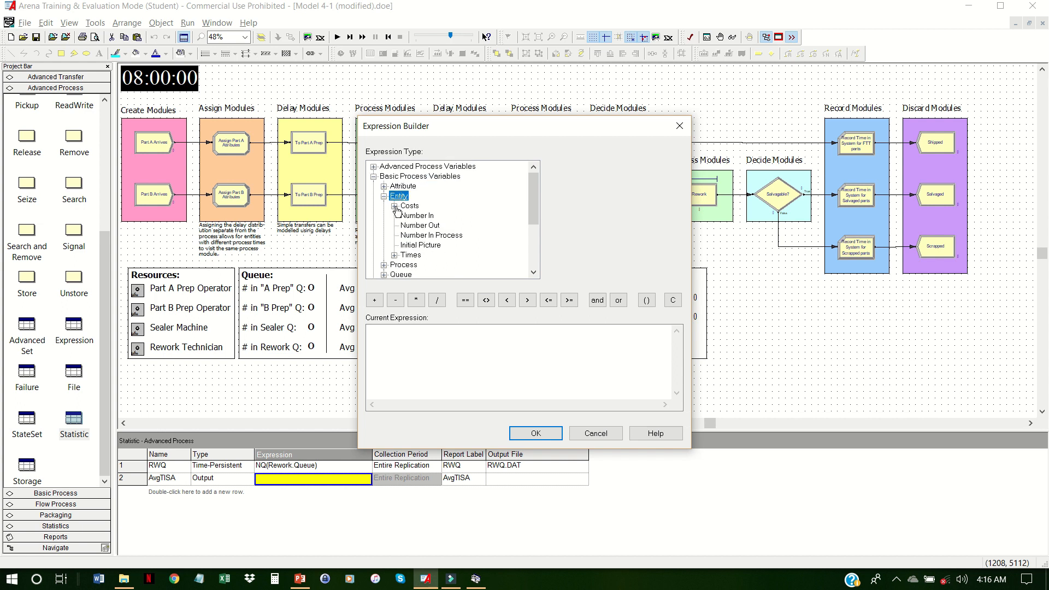
left_click(412, 257)
left_click(449, 267)
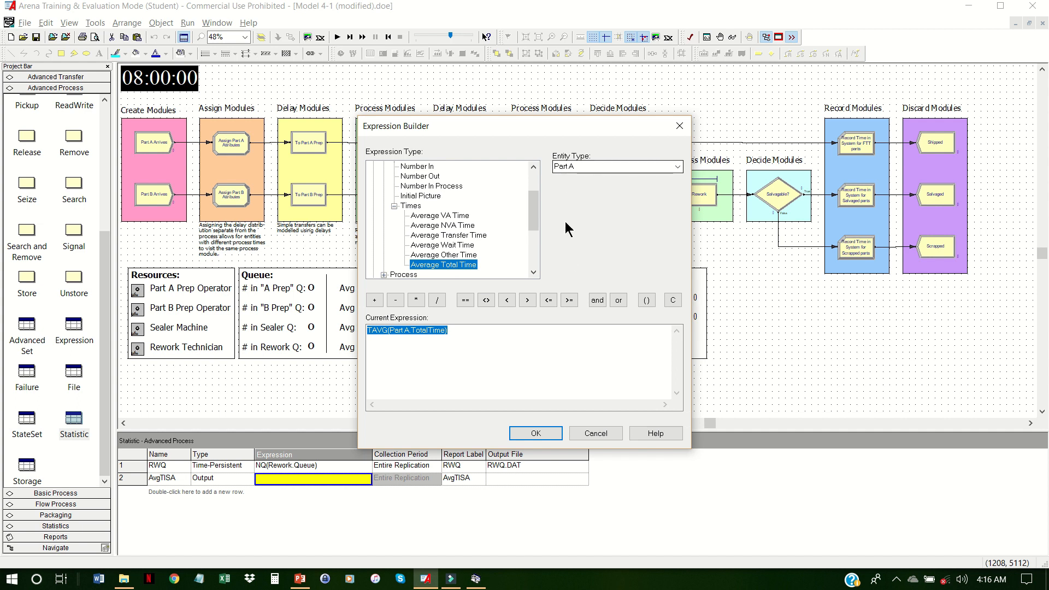
left_click(537, 434)
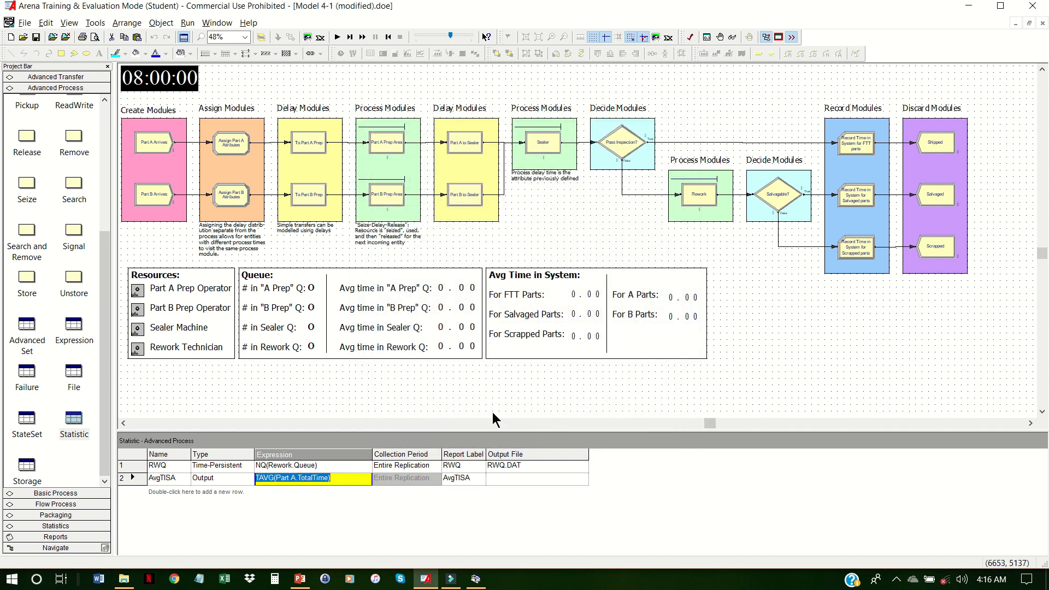
left_click(512, 477)
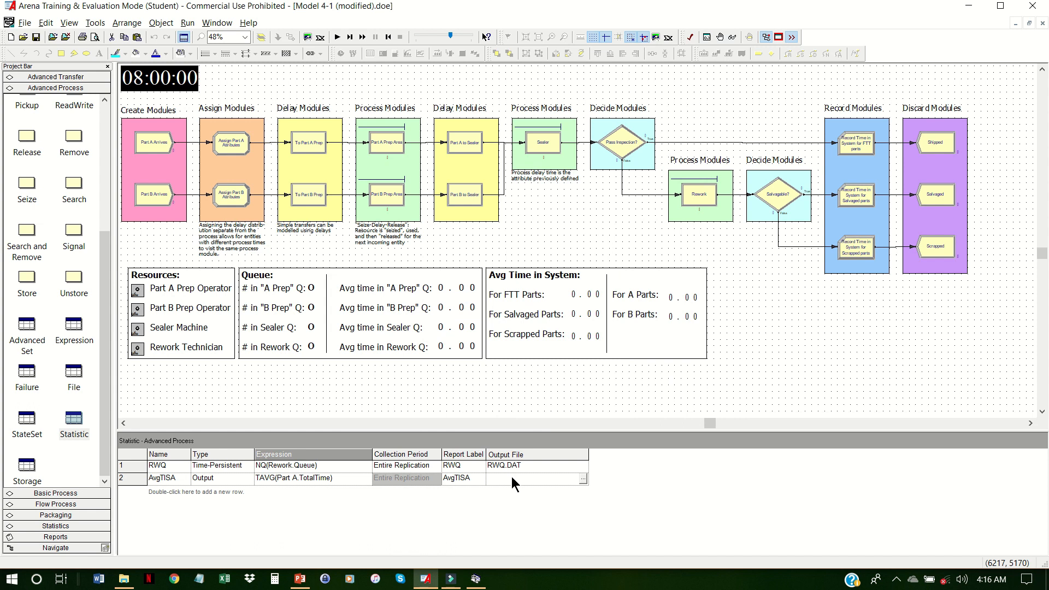
type("AvgTISA")
Set the number of replications to 30 in the run setup.
left_click(187, 23)
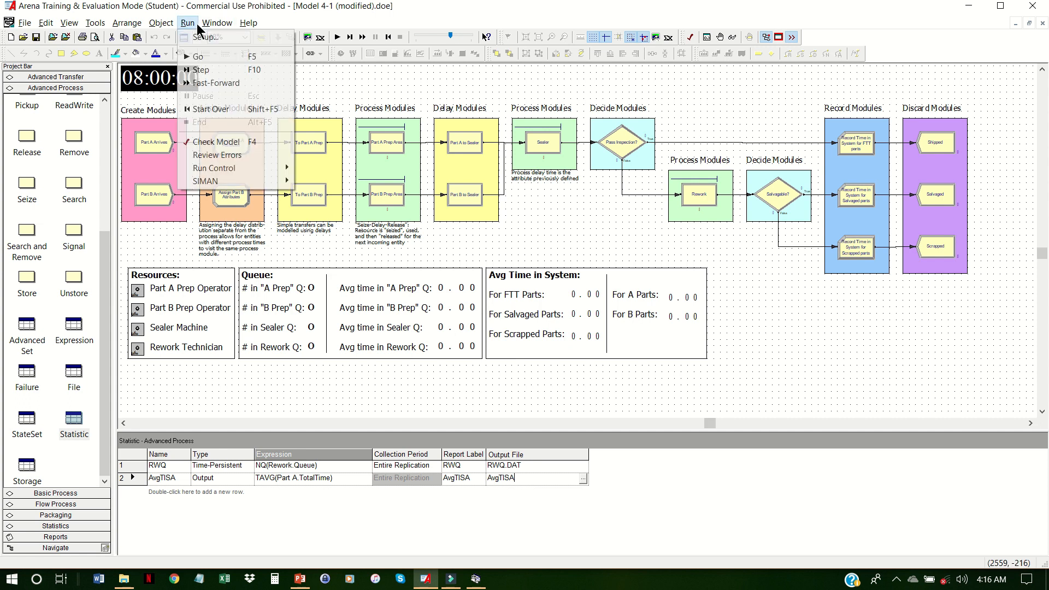
left_click(196, 35)
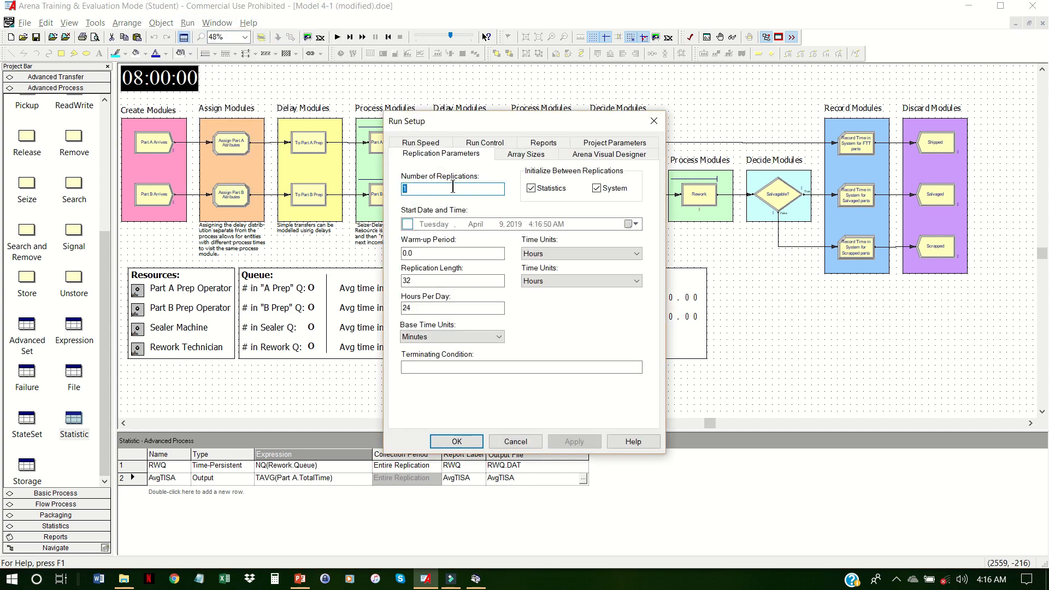
type("30")
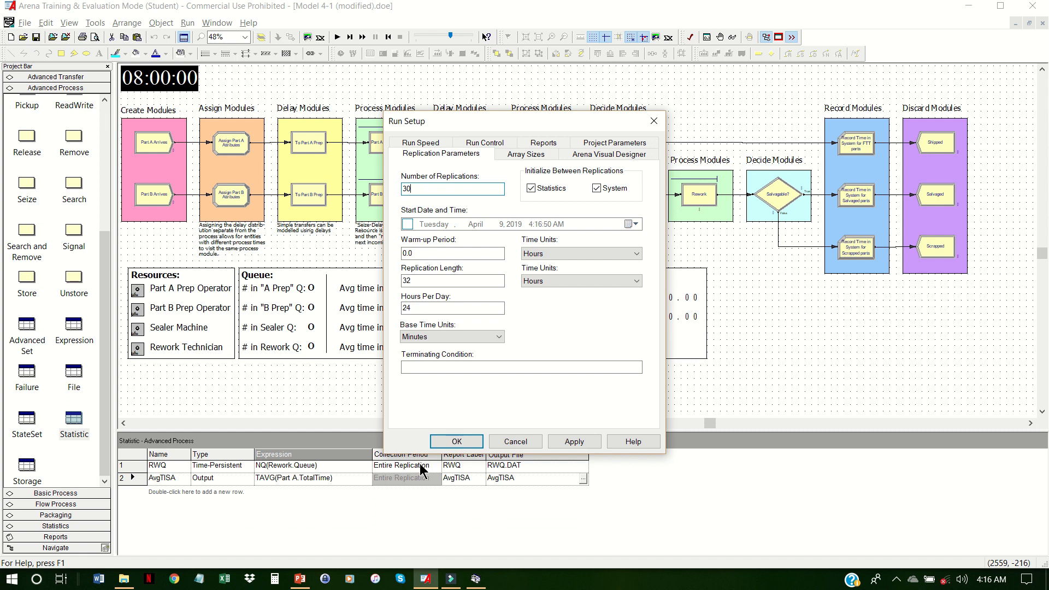
left_click(449, 442)
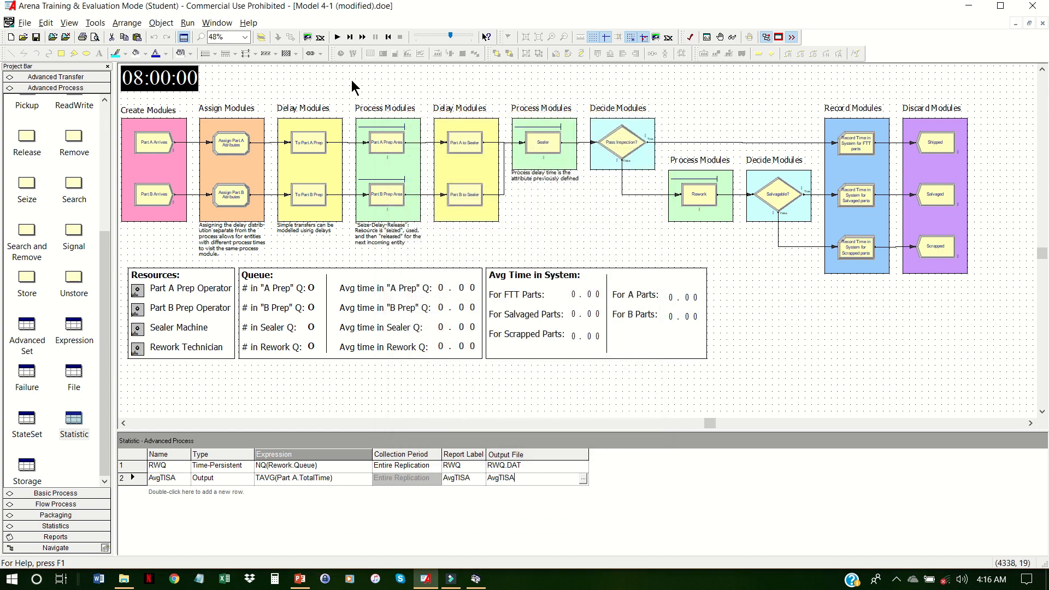
Run the simulation as a batch run without animation and open its results report.
left_click(189, 24)
mouse_move(253, 170)
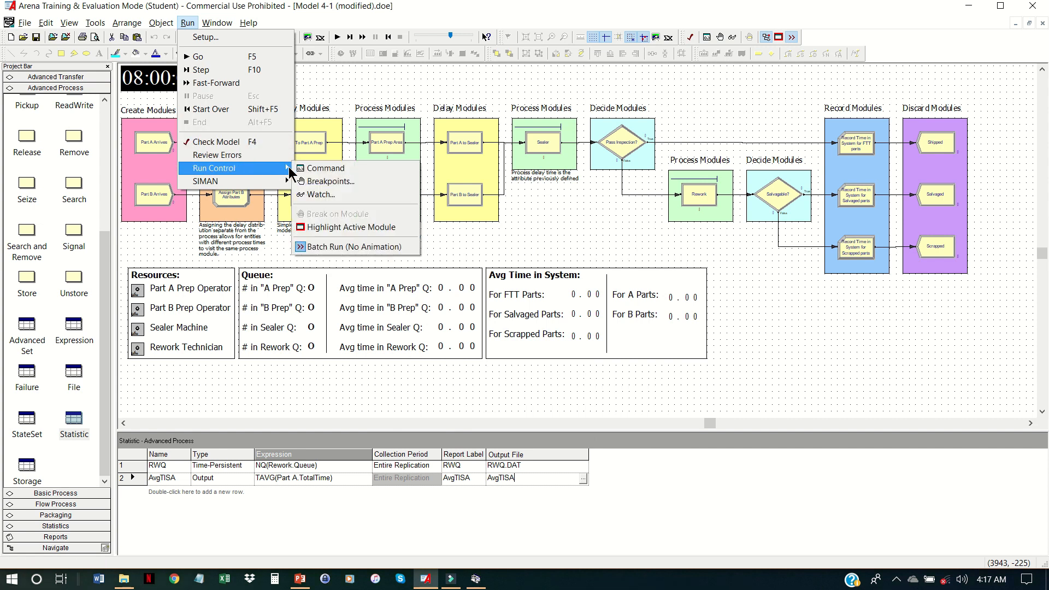
left_click(333, 249)
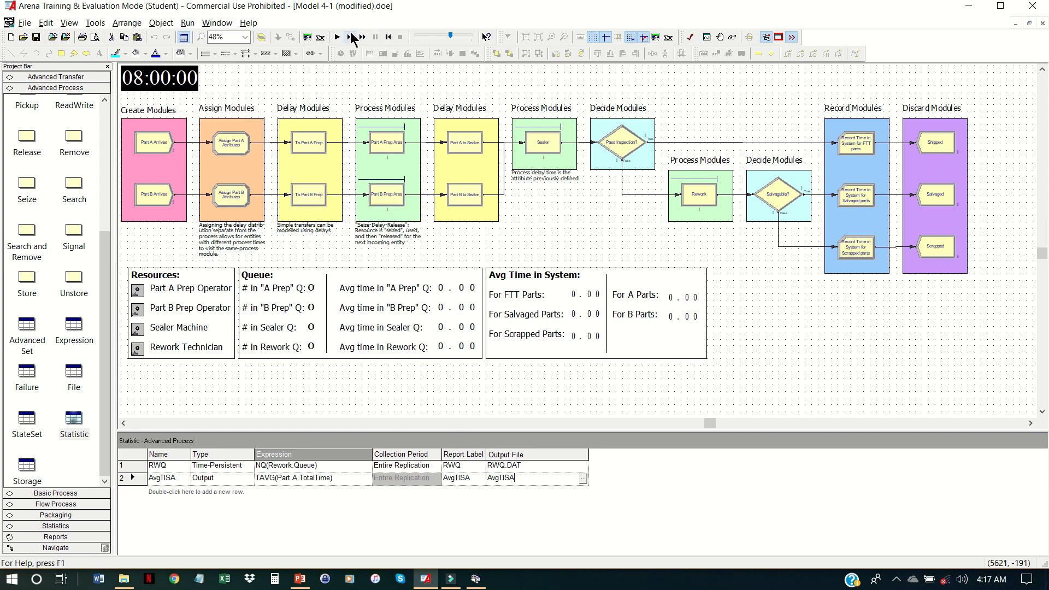
left_click(338, 37)
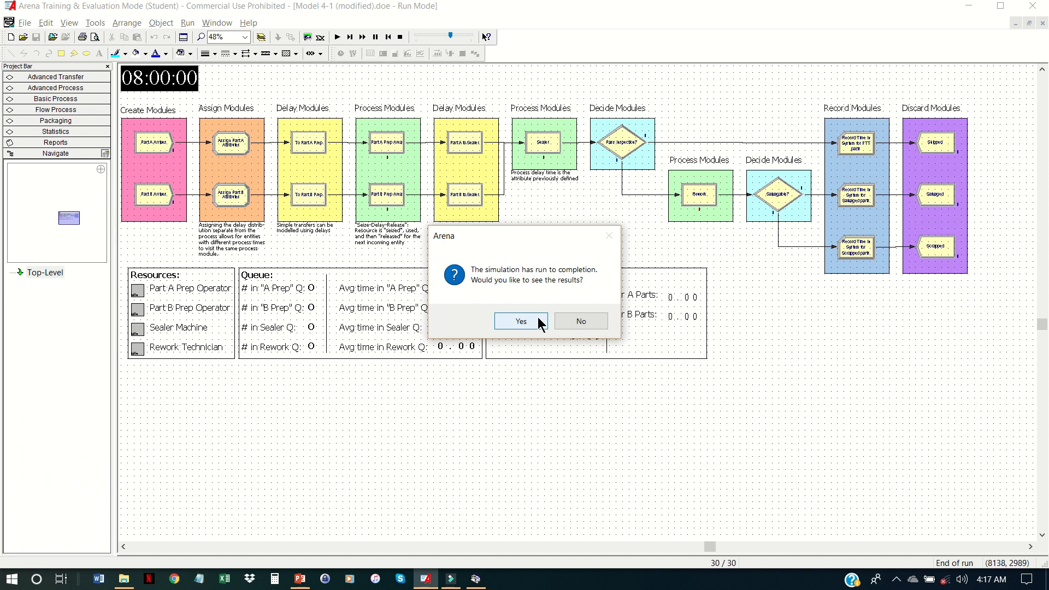
left_click(538, 318)
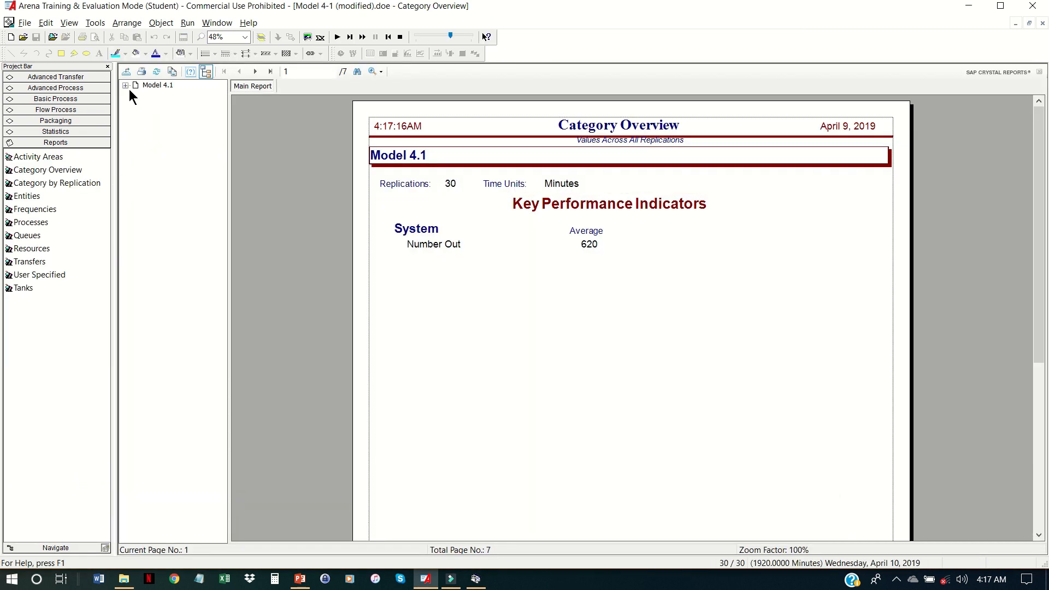
Examine the Category Overview's queue statistics and the Entities report's Part A and Part B times for several individual replications.
left_click(126, 86)
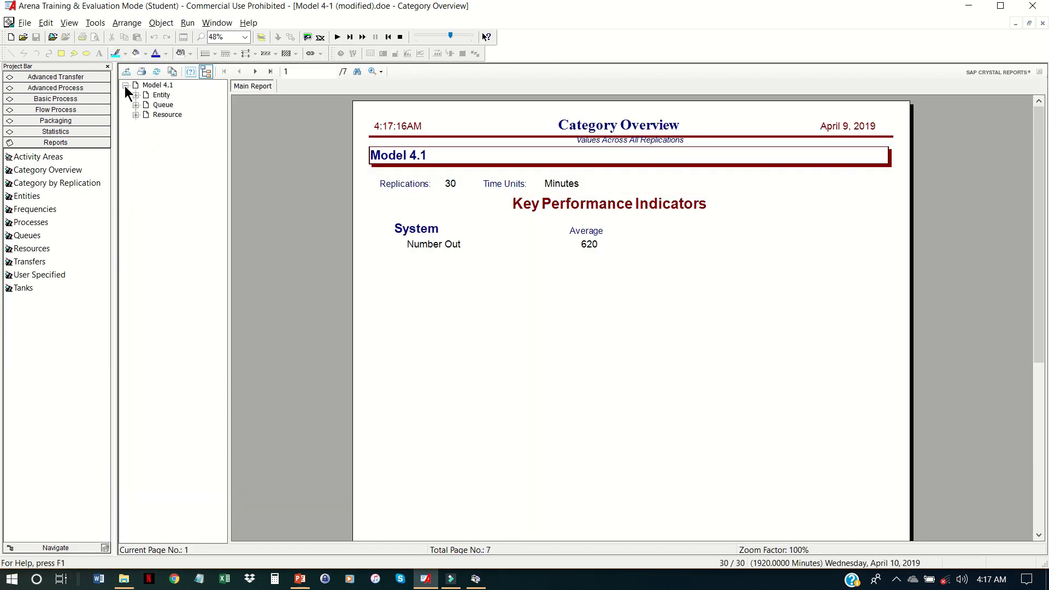
left_click(160, 105)
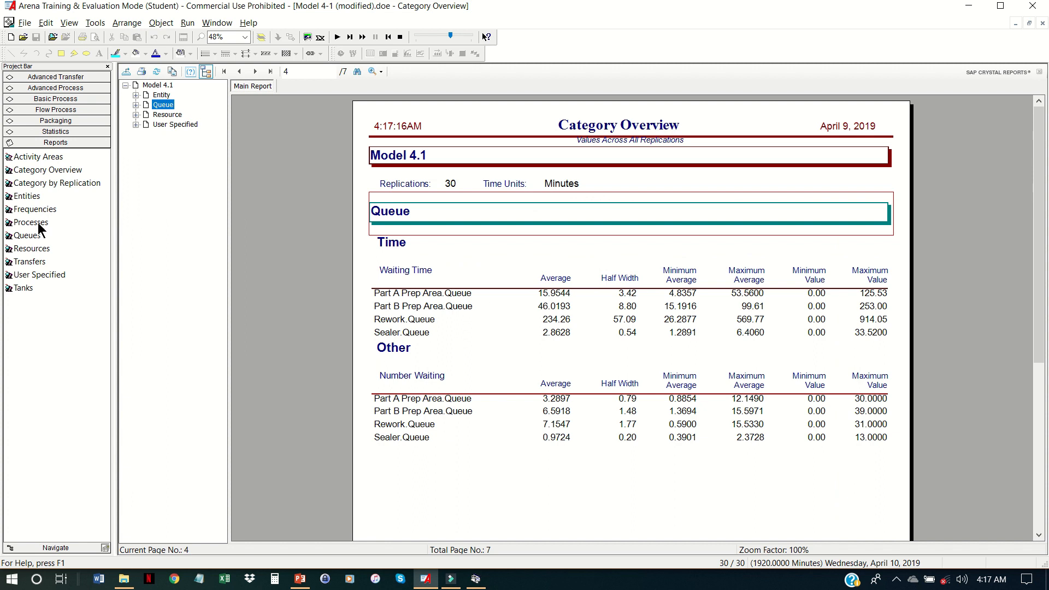
left_click(34, 200)
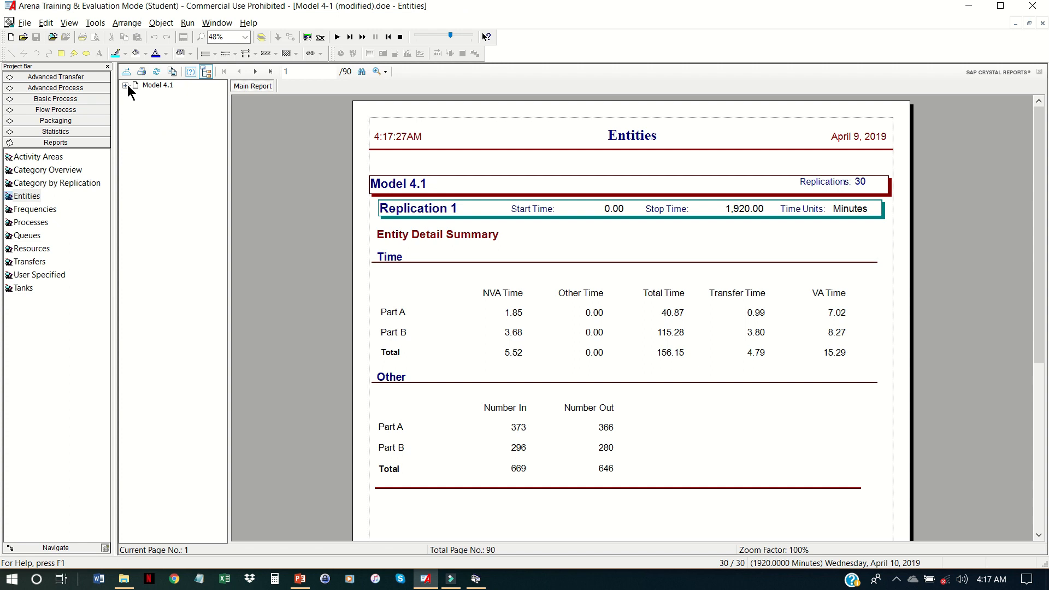
left_click(126, 85)
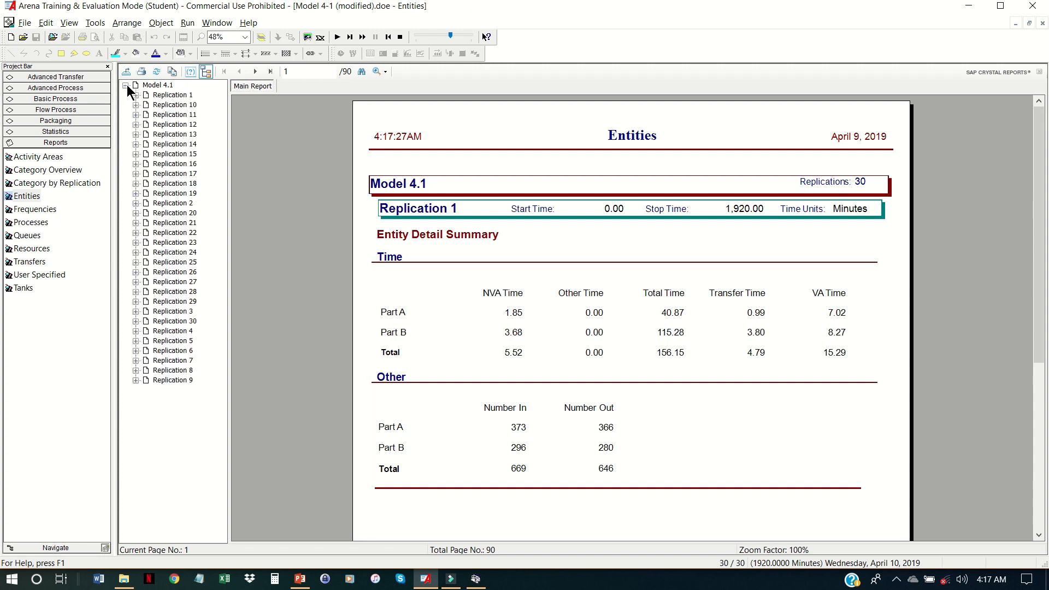
left_click(169, 95)
left_click(169, 114)
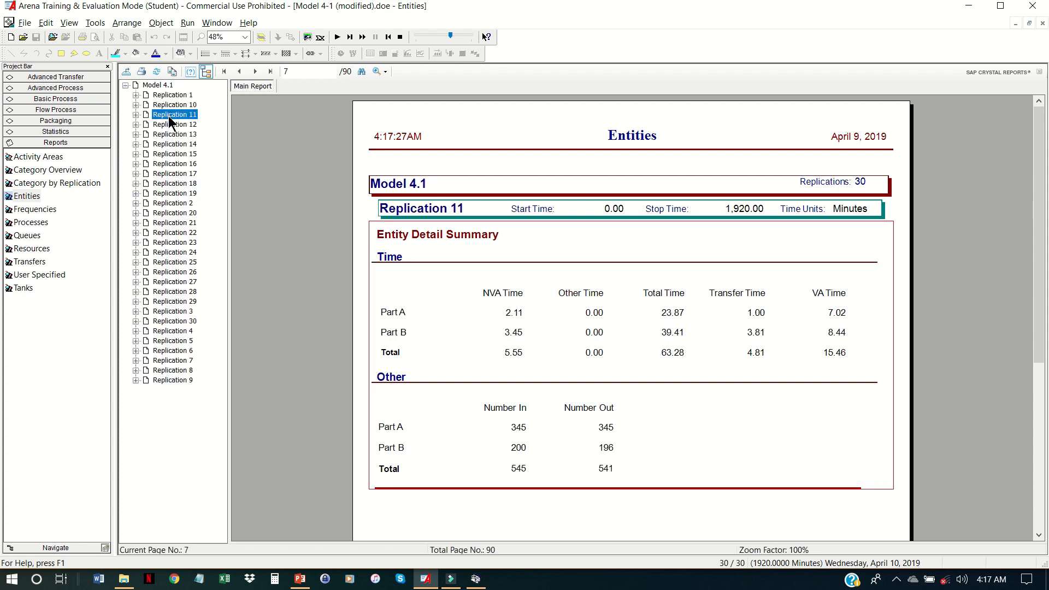
left_click(169, 125)
left_click(176, 135)
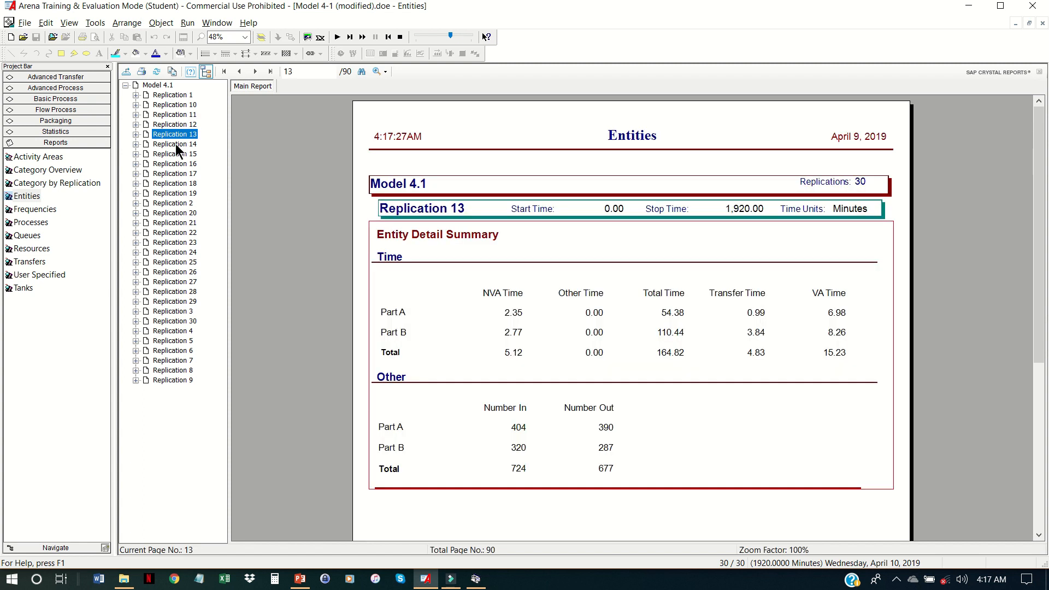
left_click(174, 145)
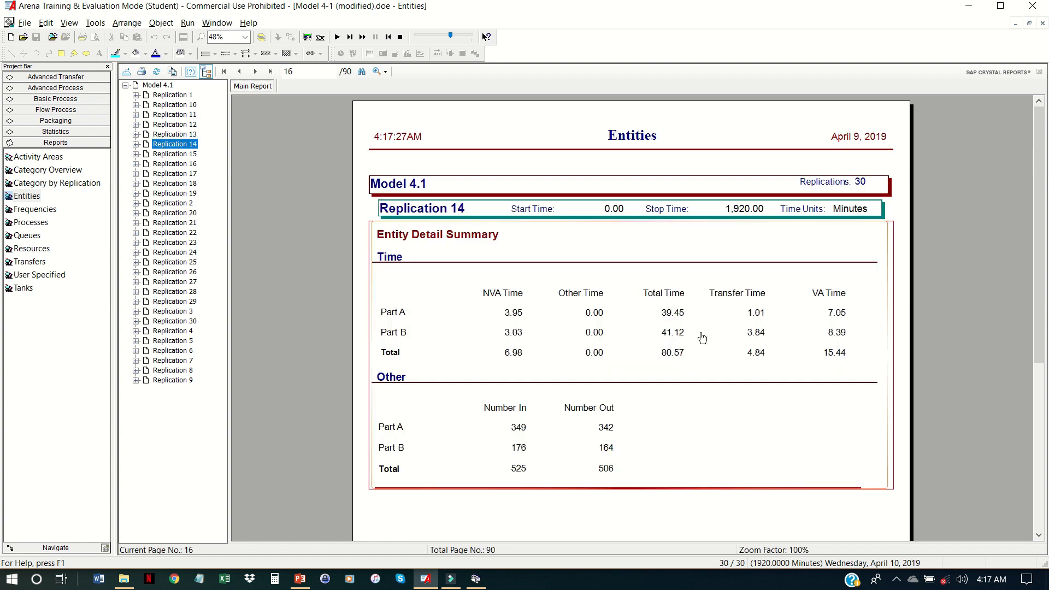
left_click(177, 155)
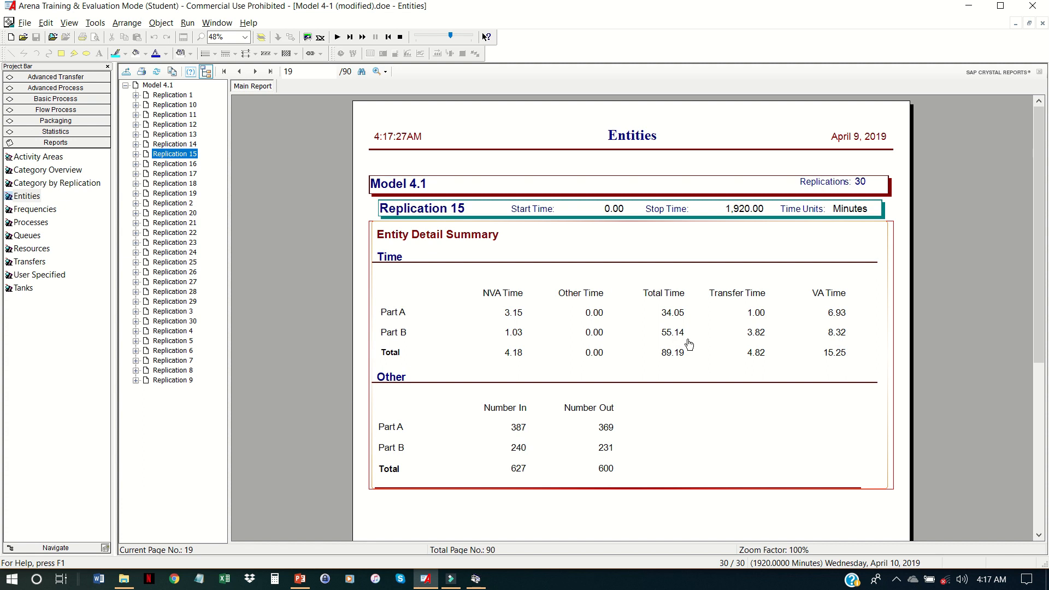
left_click(174, 164)
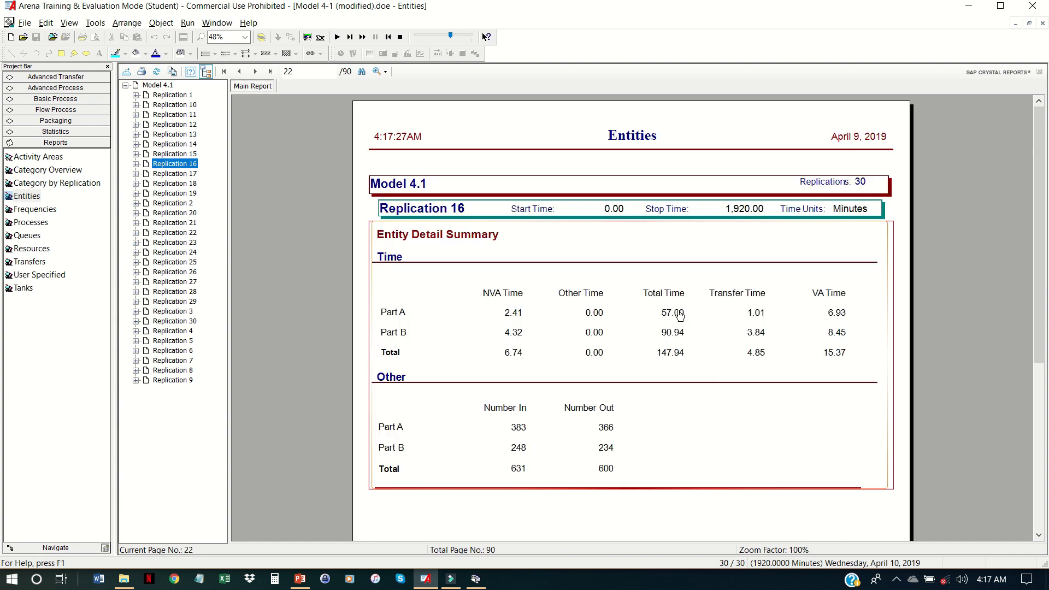
Close the Entities report and switch to Output Analyzer.
left_click(1042, 24)
left_click(485, 580)
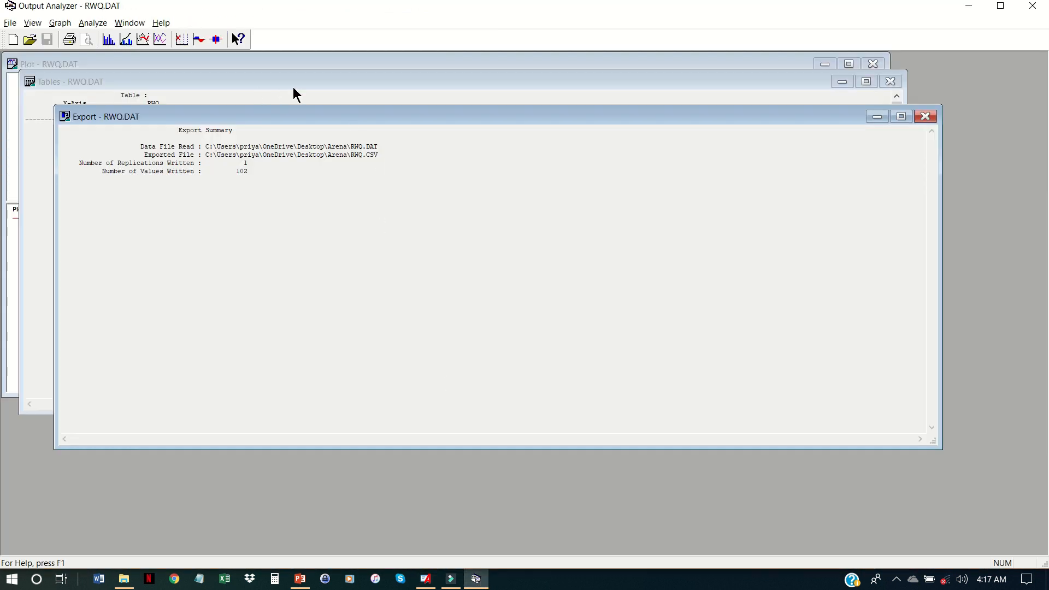
Start a new plot and replace its RWQ.DAT data file with AvgTISA from the Arena folder, showing all file types.
left_click(160, 39)
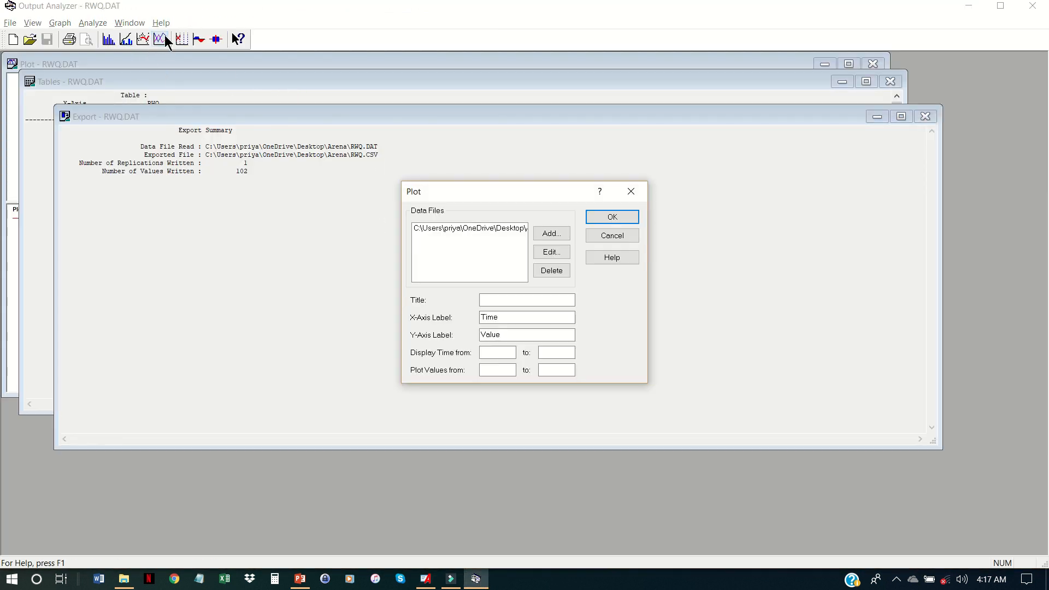
double_click(499, 228)
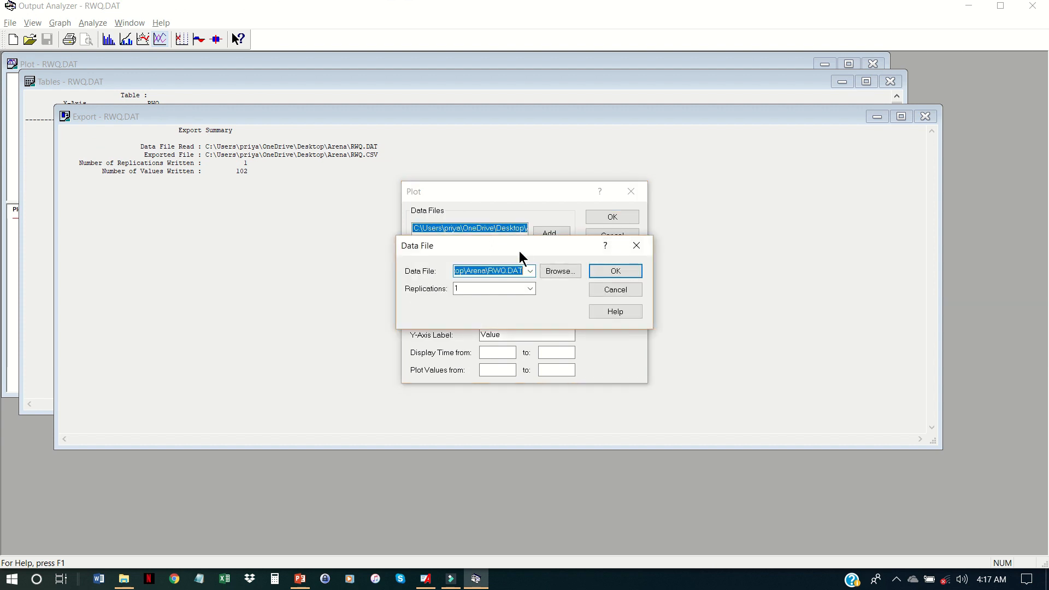
left_click(550, 270)
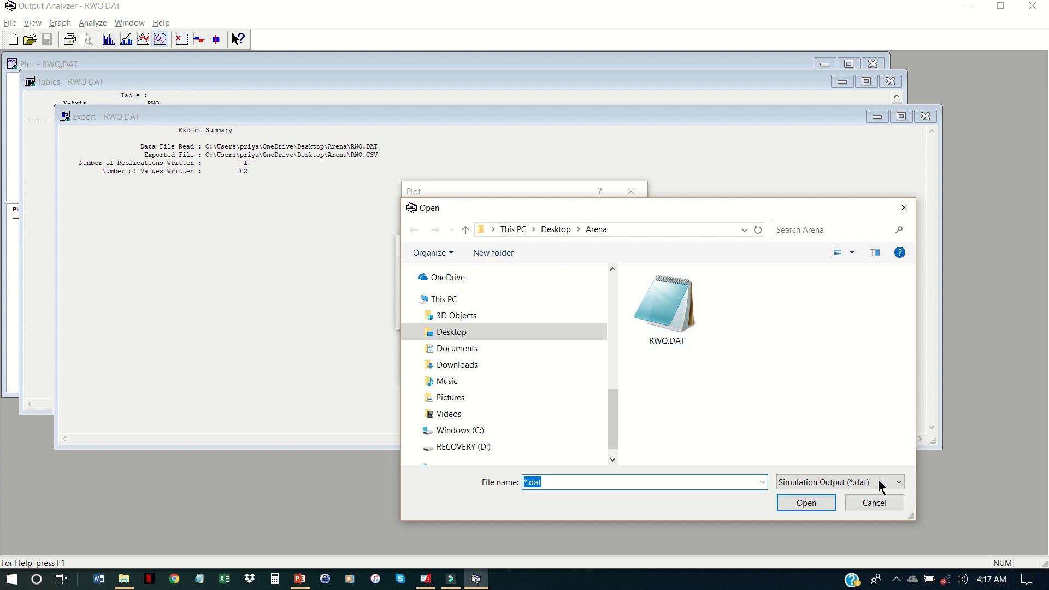
left_click(897, 483)
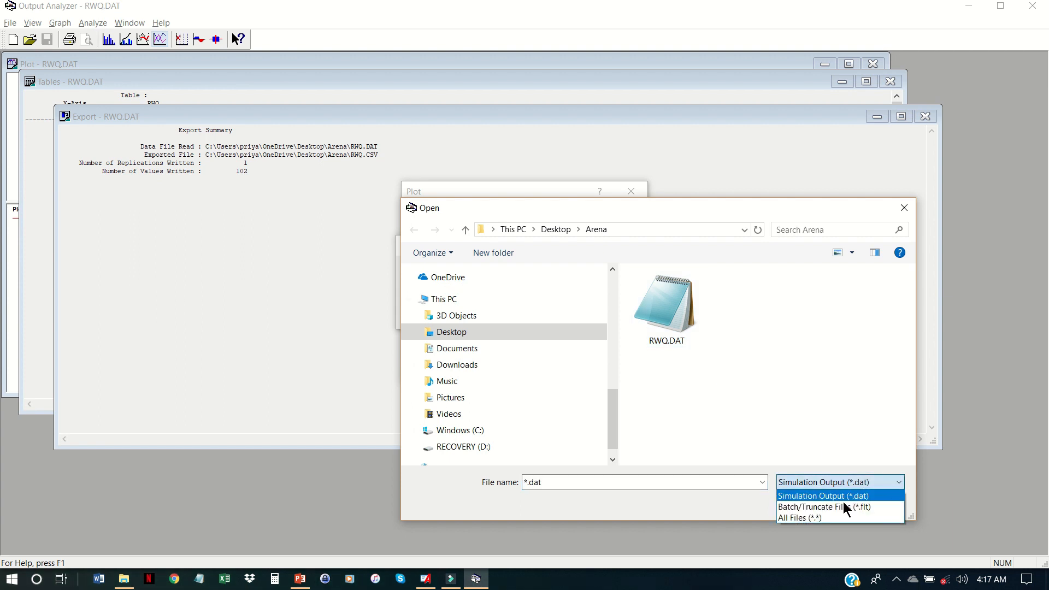
left_click(818, 518)
left_click(669, 310)
left_click(808, 503)
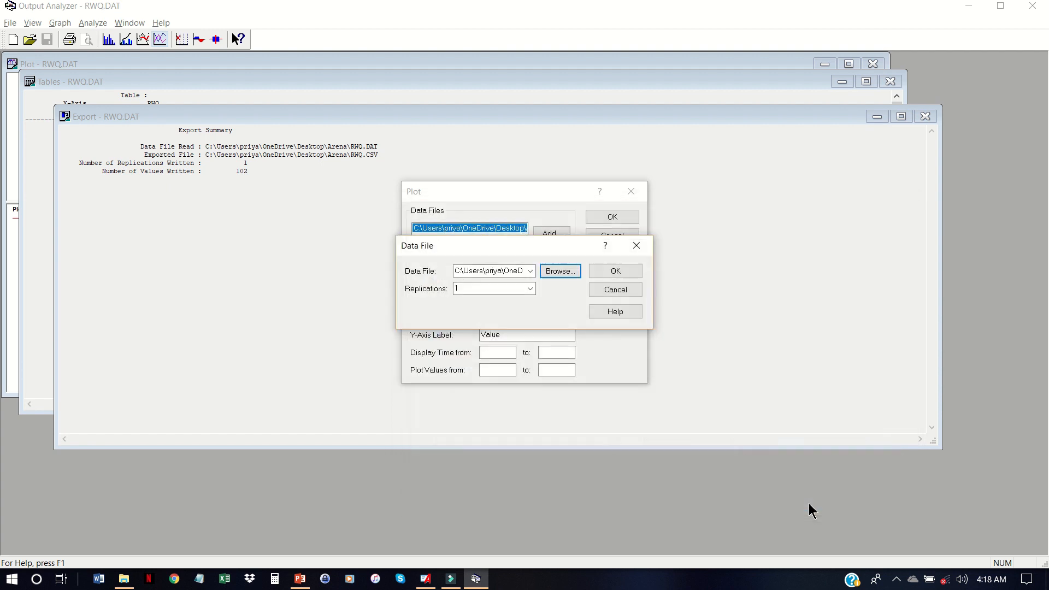
Set the data file's replications to Lumped and generate the AvgTISA plot.
left_click(530, 290)
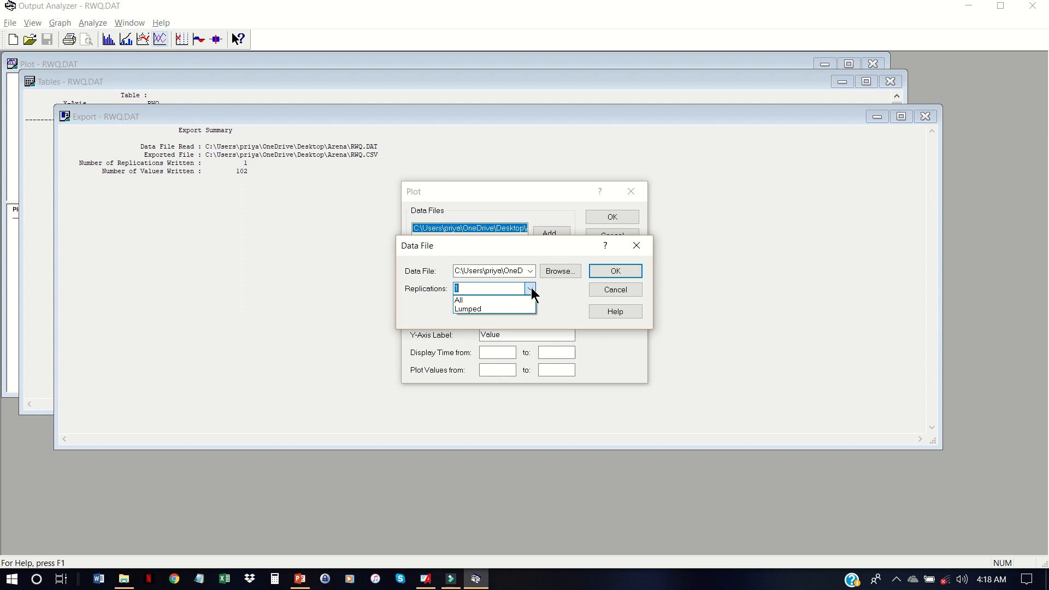
left_click(491, 309)
left_click(607, 270)
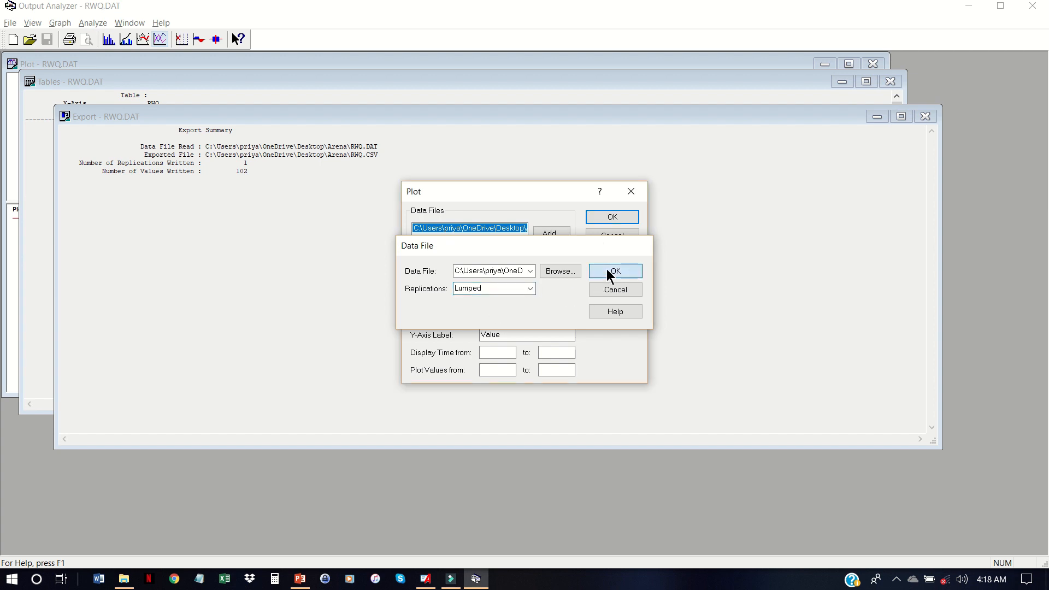
left_click(615, 219)
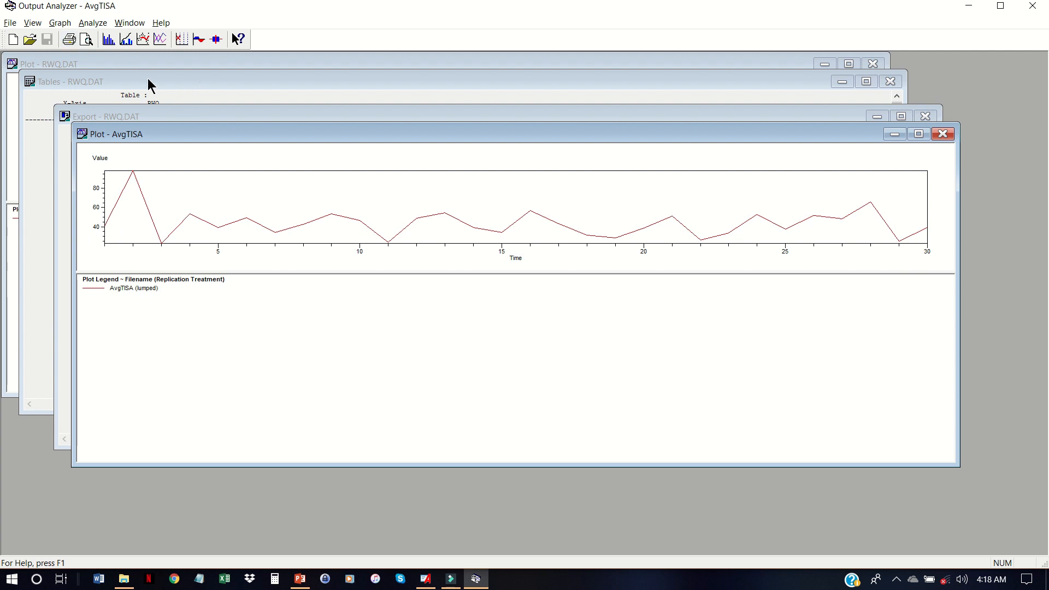
Start a classical confidence interval on the mean and add the AvgTISA file from the Arena folder with Lumped replications.
left_click(92, 23)
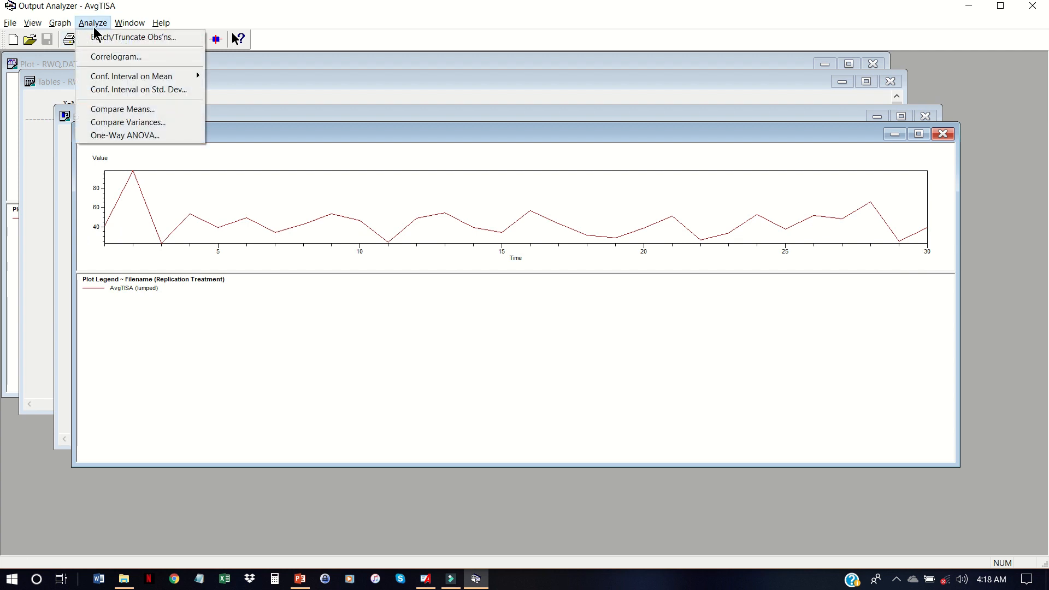
mouse_move(149, 77)
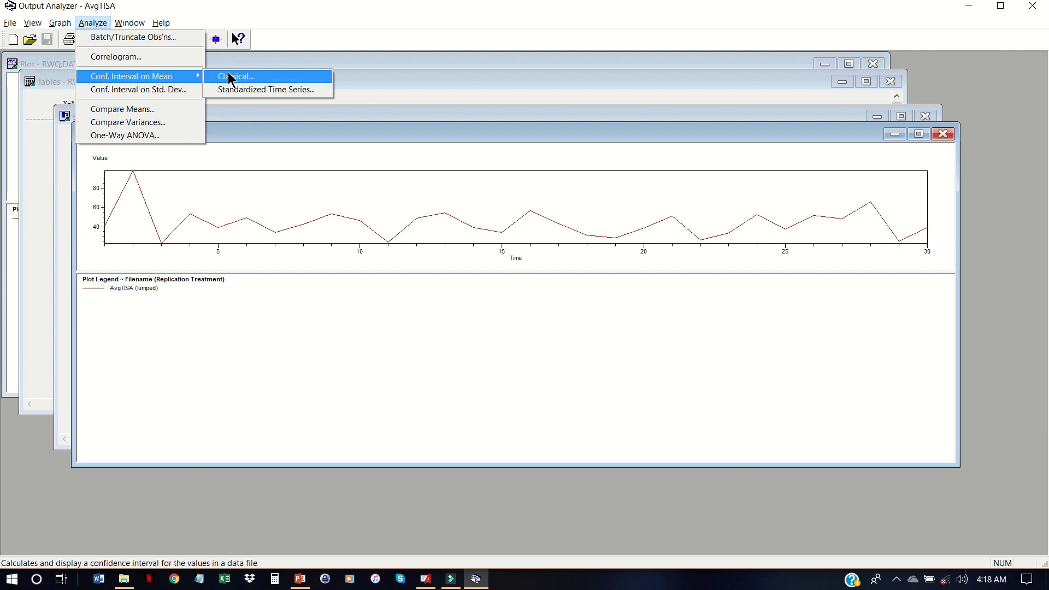
left_click(230, 77)
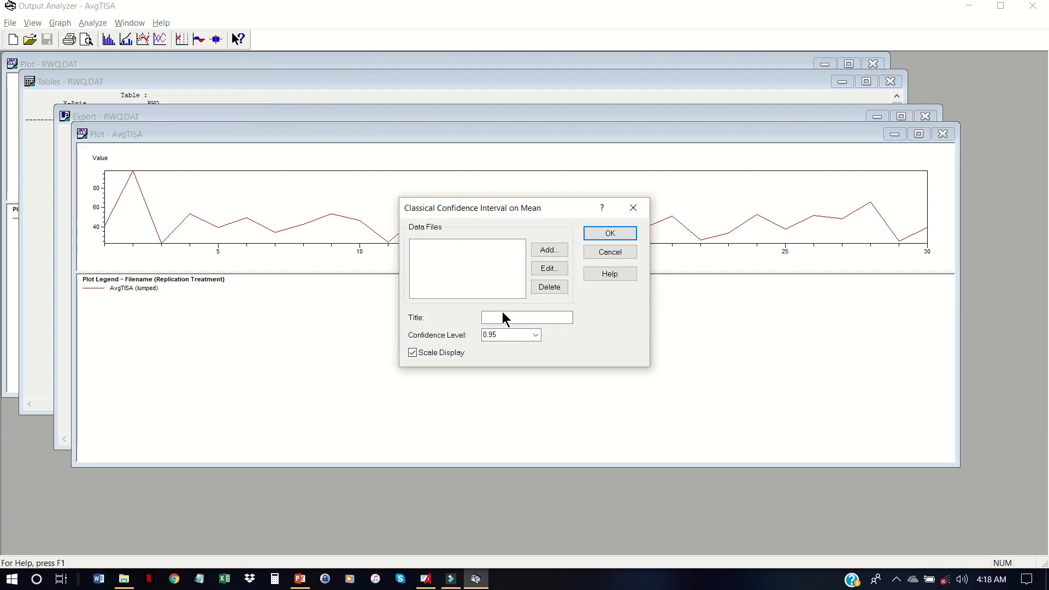
left_click(549, 253)
left_click(564, 273)
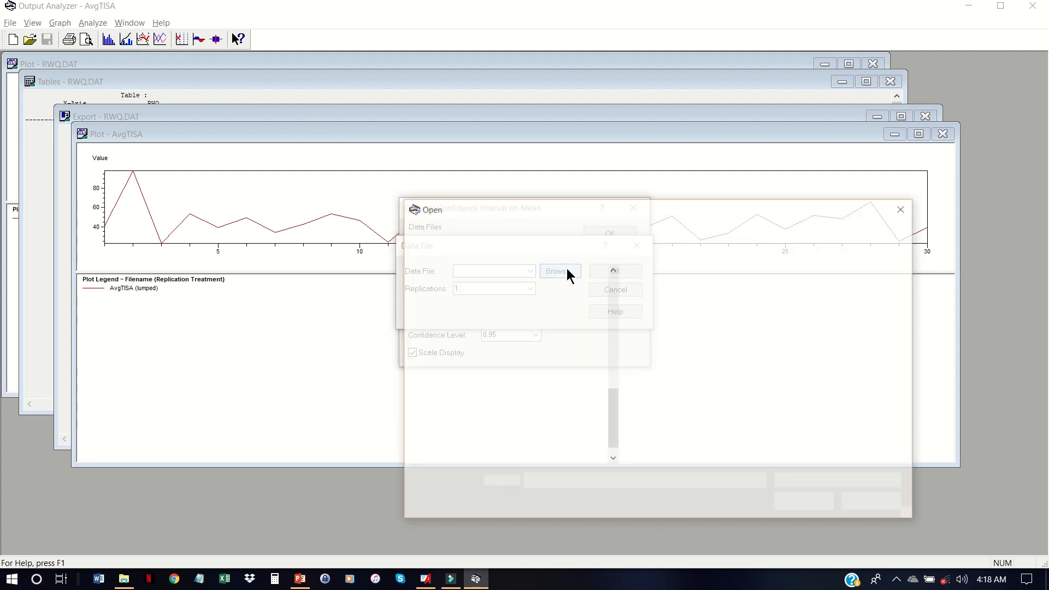
left_click(831, 483)
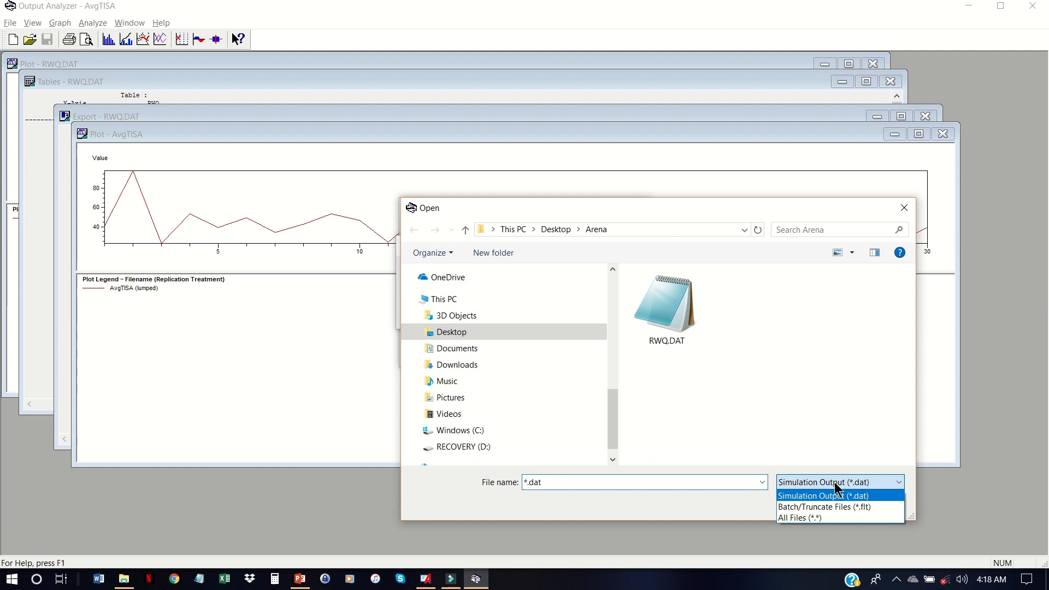
left_click(817, 517)
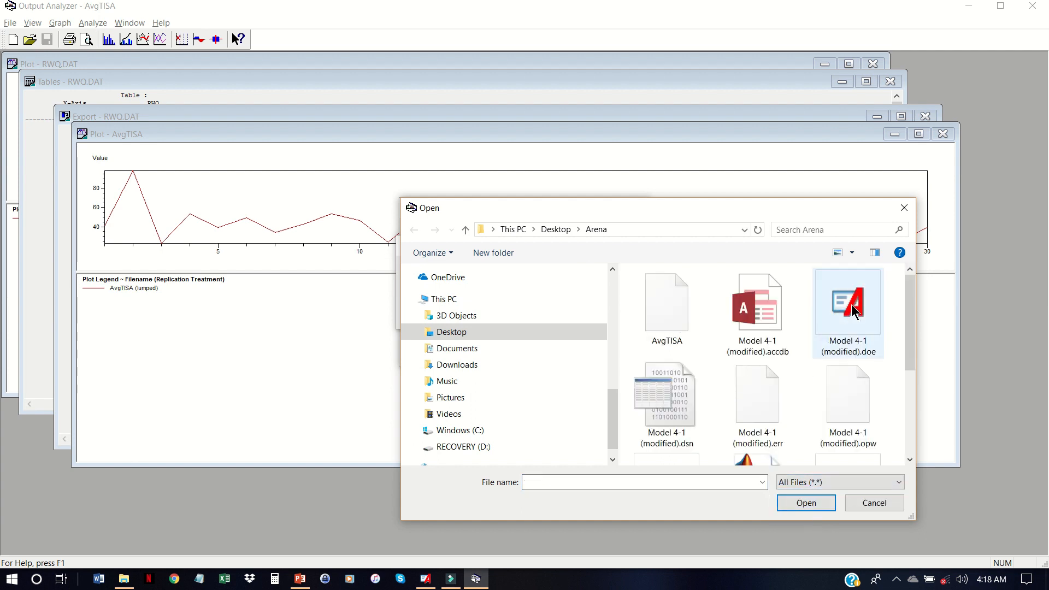
left_click(701, 316)
left_click(801, 504)
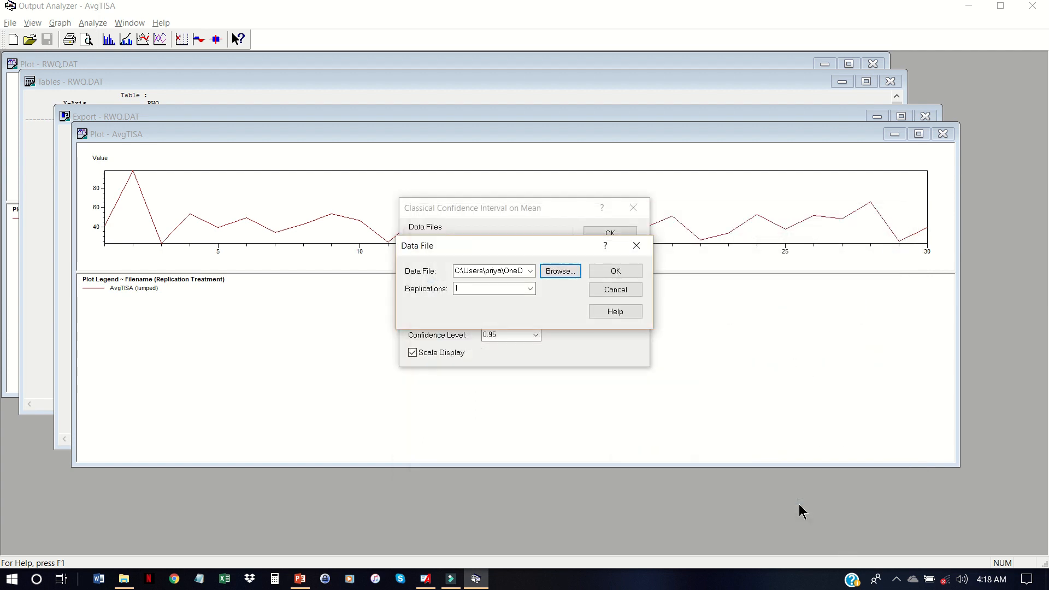
left_click(530, 289)
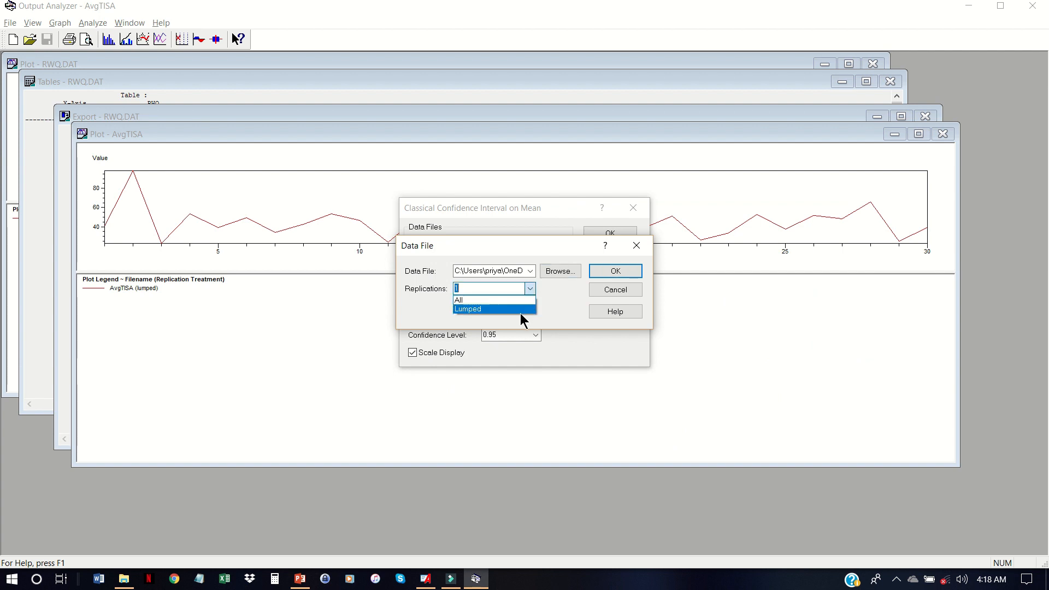
left_click(522, 309)
left_click(616, 273)
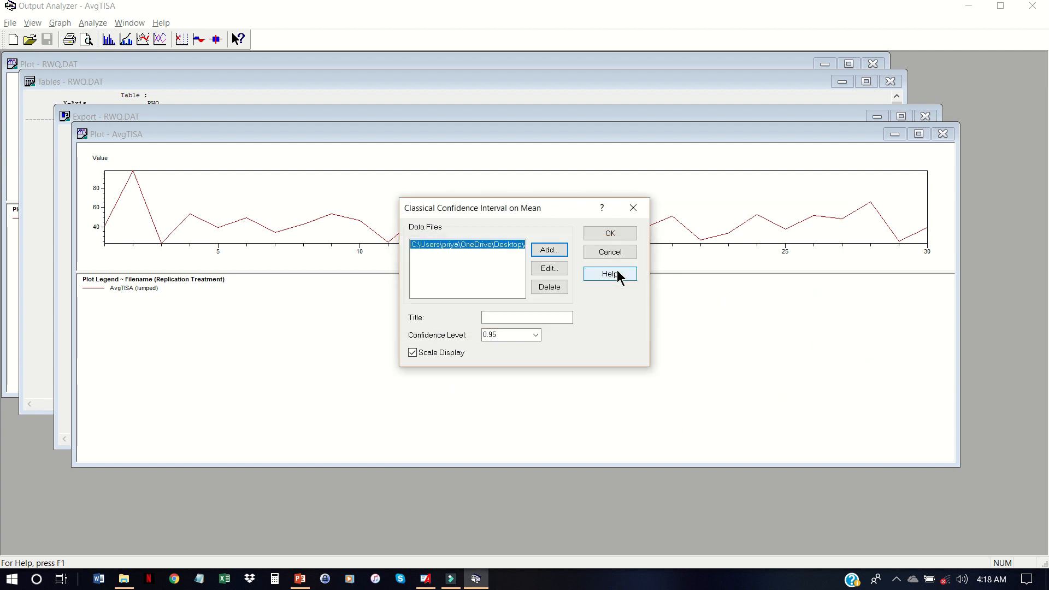
Generate the AvgTISA interval at a 0.90 confidence level and close its result window.
left_click(526, 335)
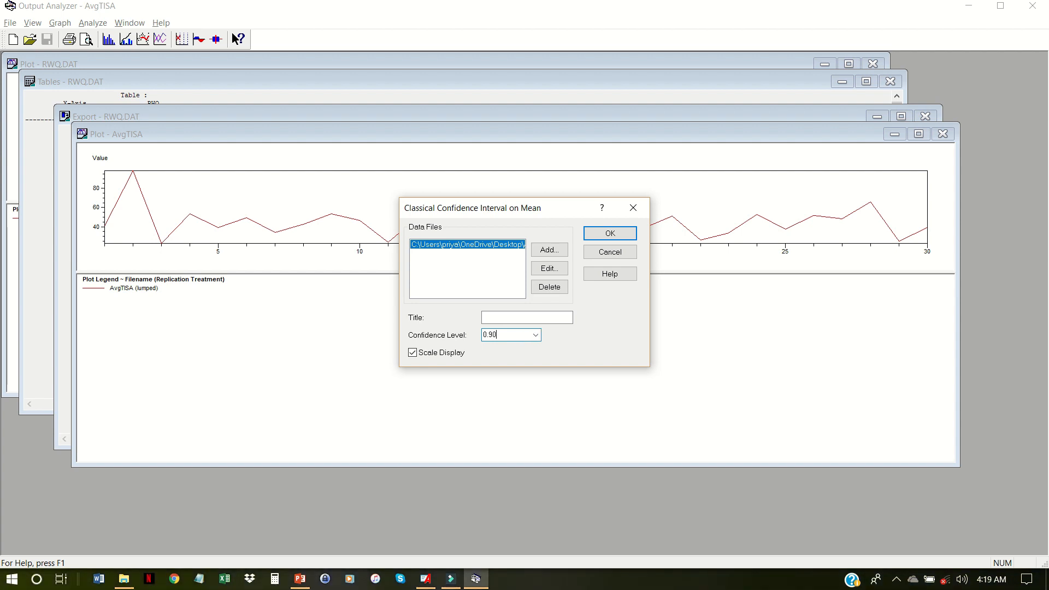
left_click(629, 234)
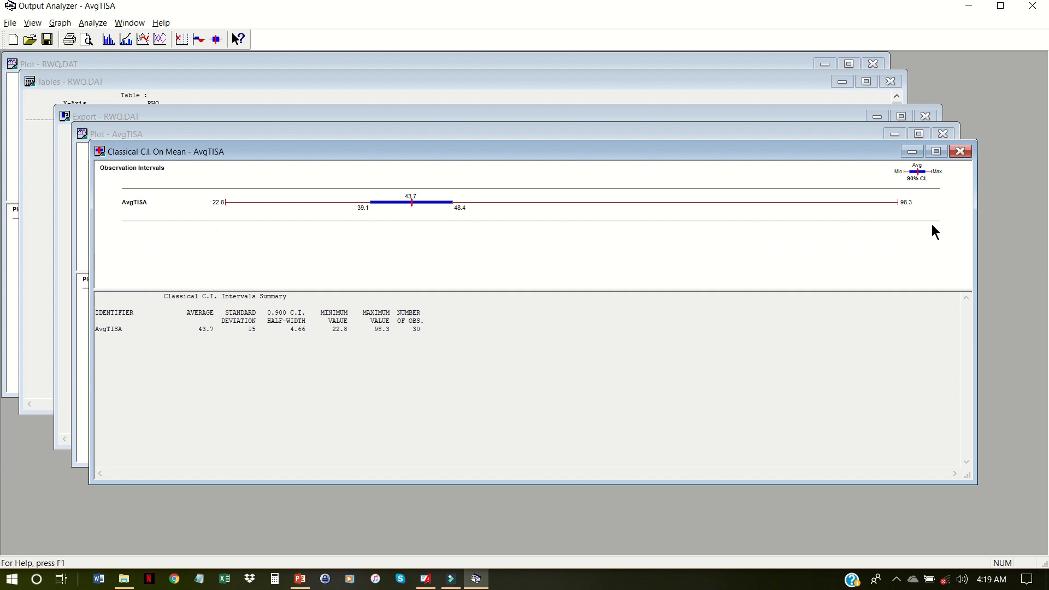
left_click(960, 151)
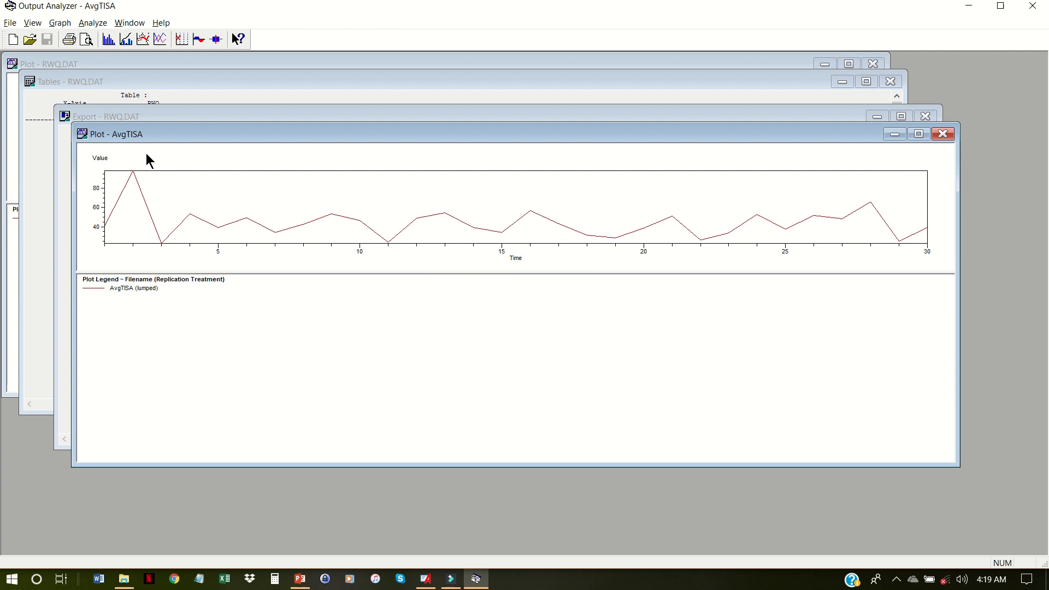
Open Model 4-2 (modified).doe from the Arena folder.
left_click(124, 579)
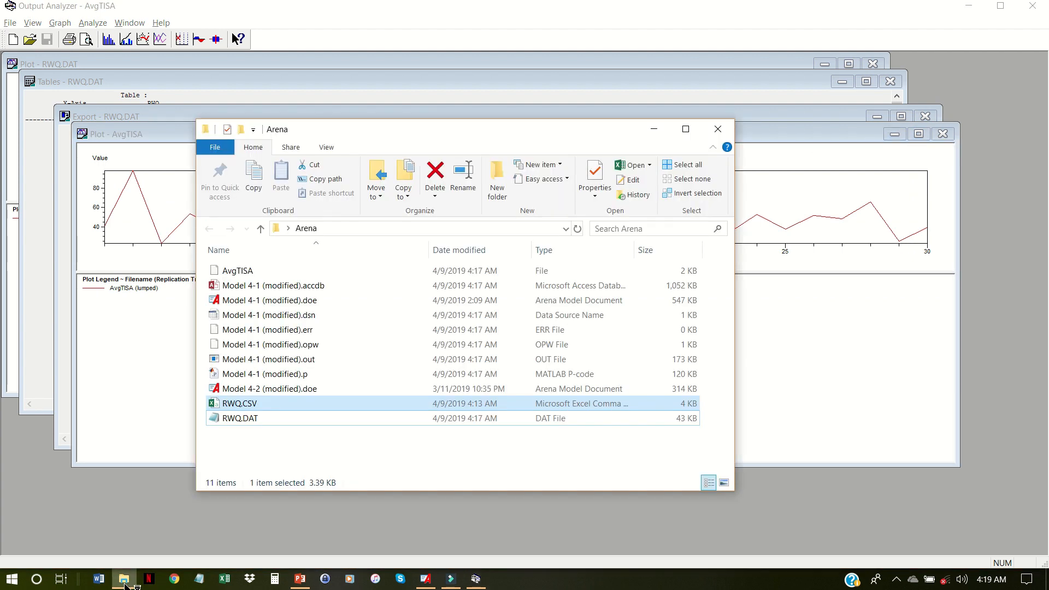
left_click(226, 390)
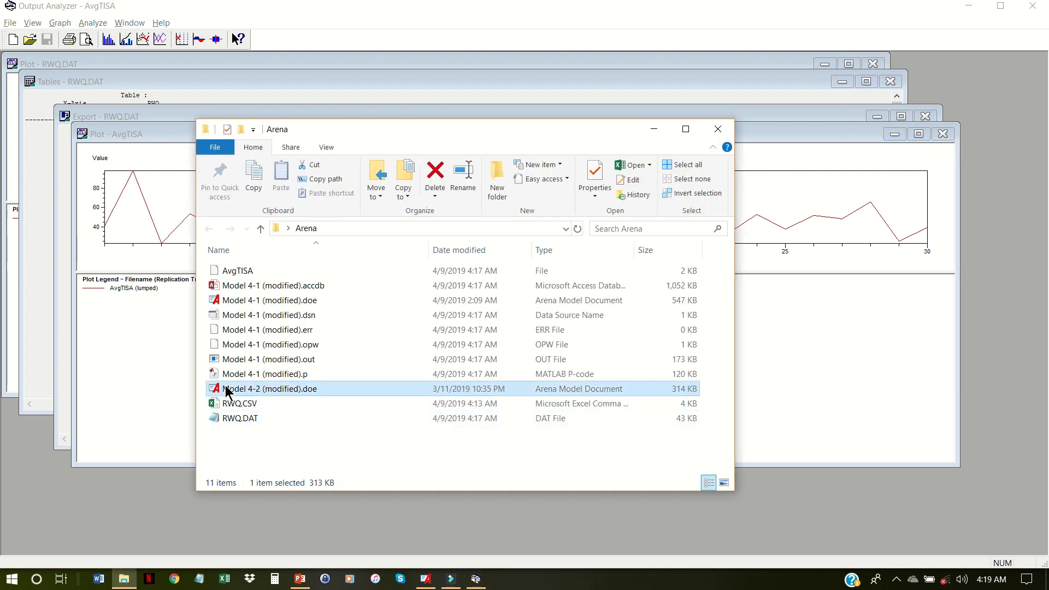
double_click(226, 389)
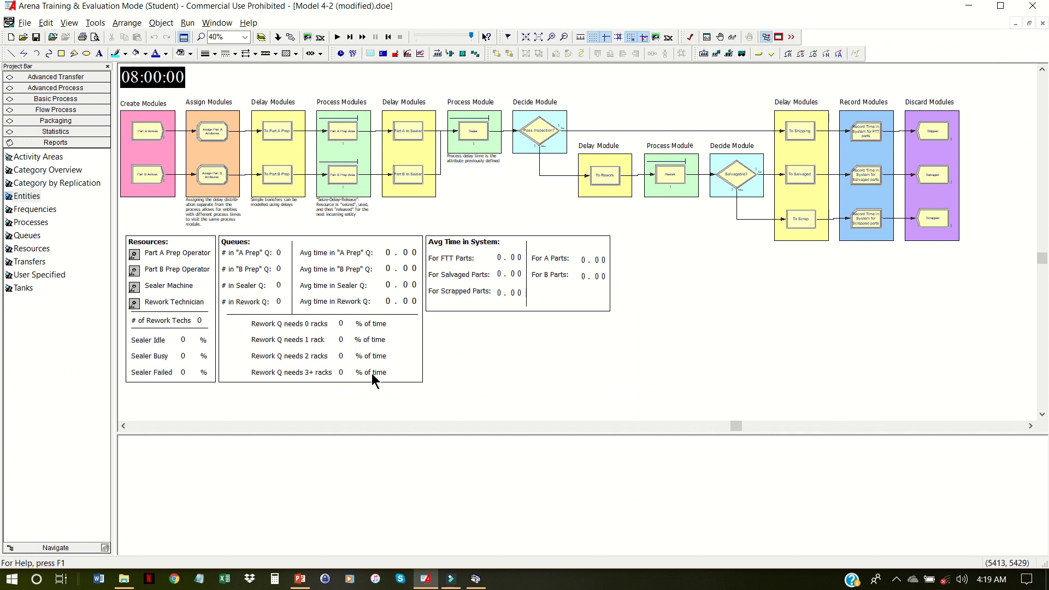
Check the Failure module's data and add a new row to the Statistic module's spreadsheet.
left_click(60, 87)
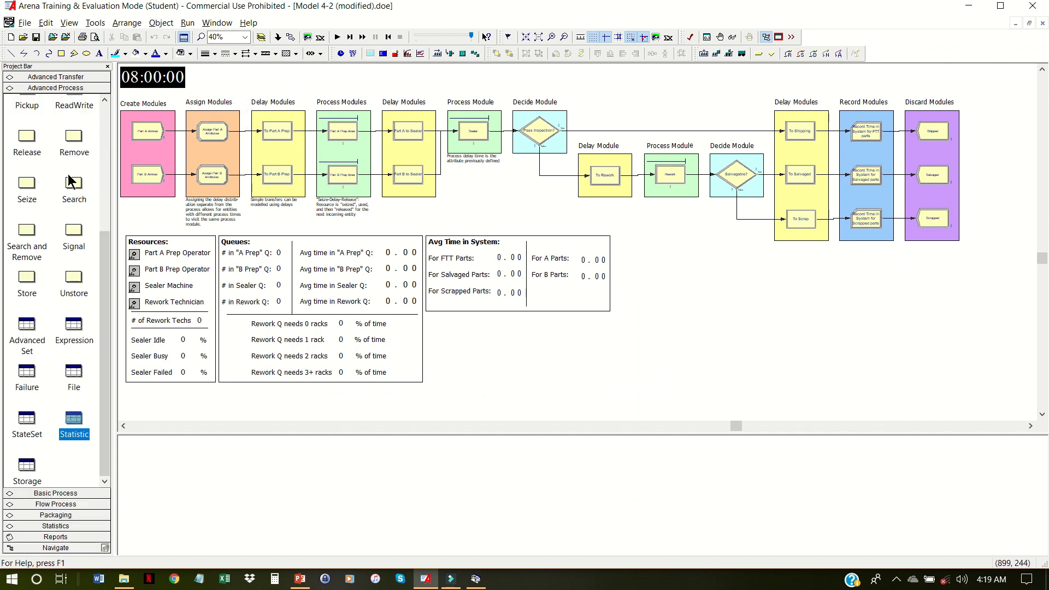
left_click(28, 383)
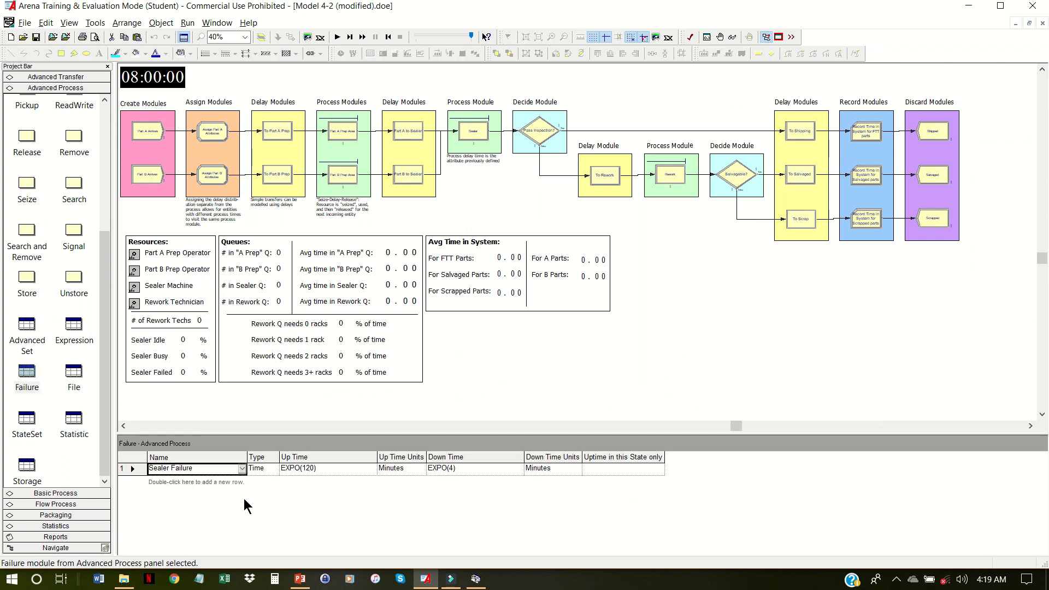
left_click(74, 422)
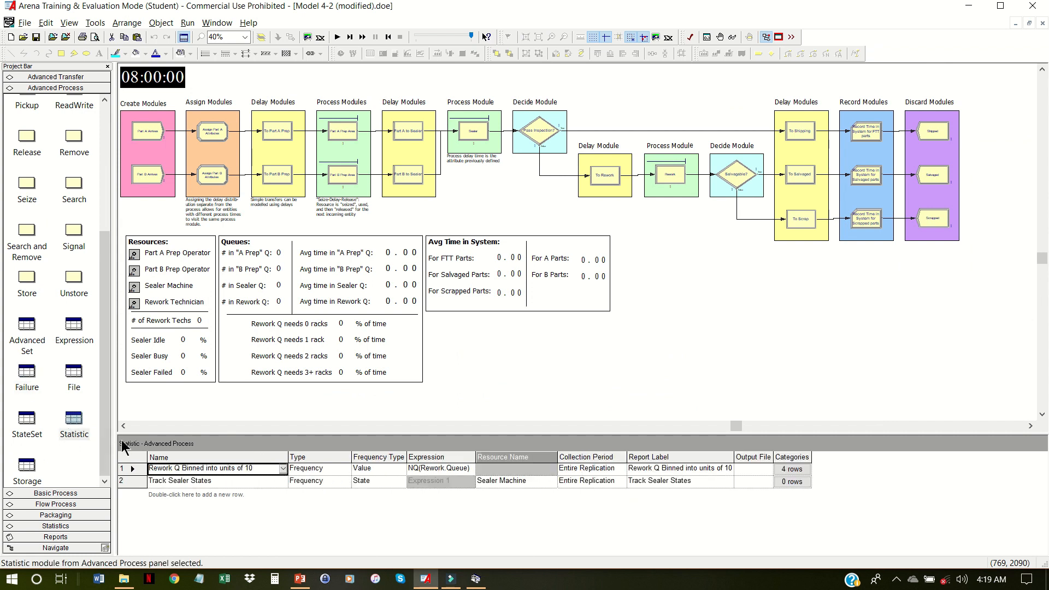
double_click(168, 513)
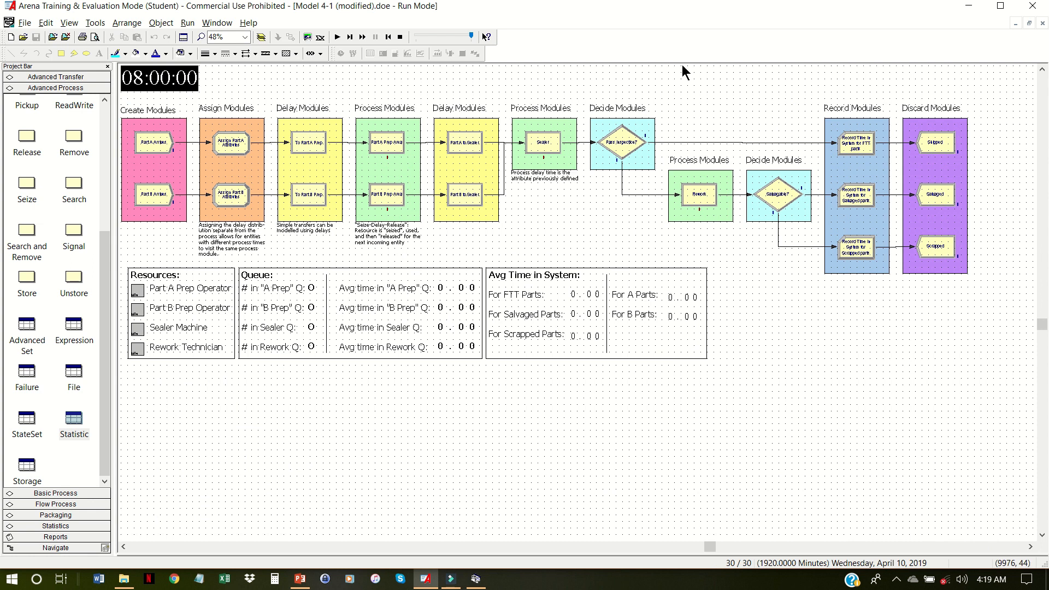
End the Model 4-1 run and copy its AvgTISA statistic into the new Statistic row of Model 4-2.
left_click(400, 36)
left_click(143, 477)
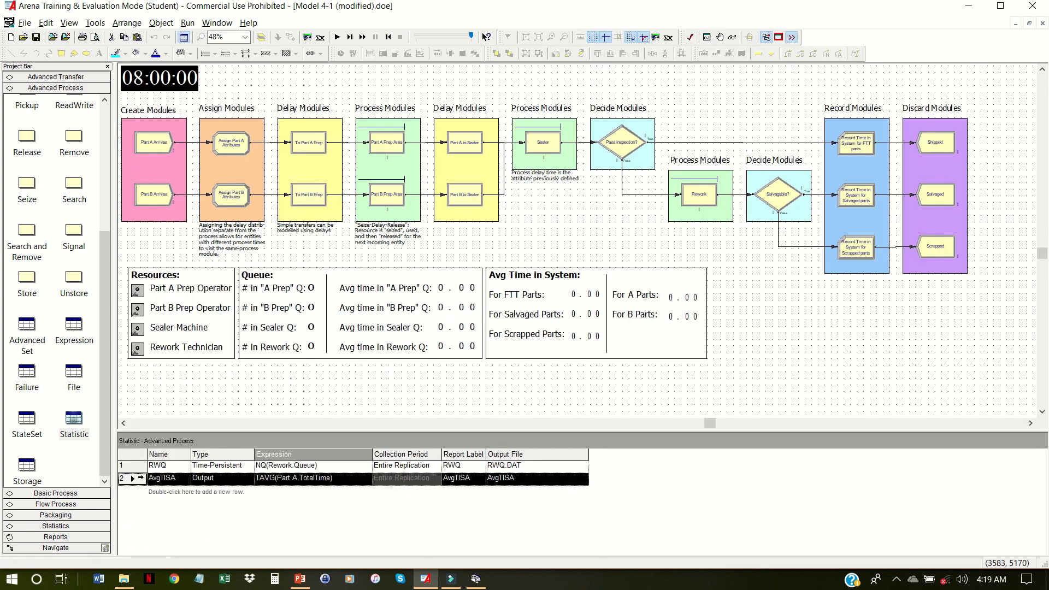
right_click(142, 477)
left_click(164, 502)
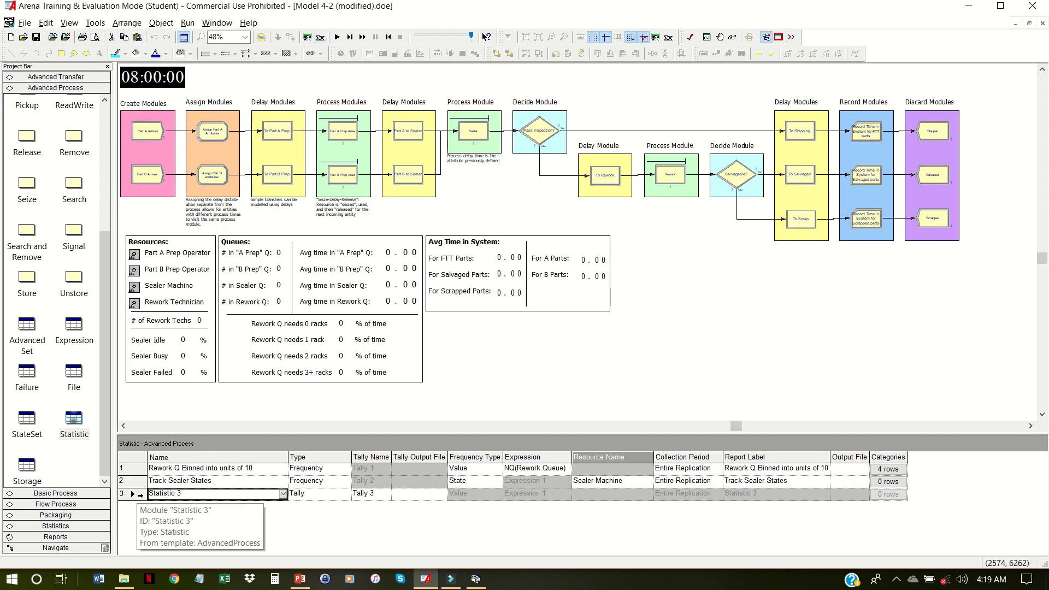
left_click(137, 495)
key("ctrl+v")
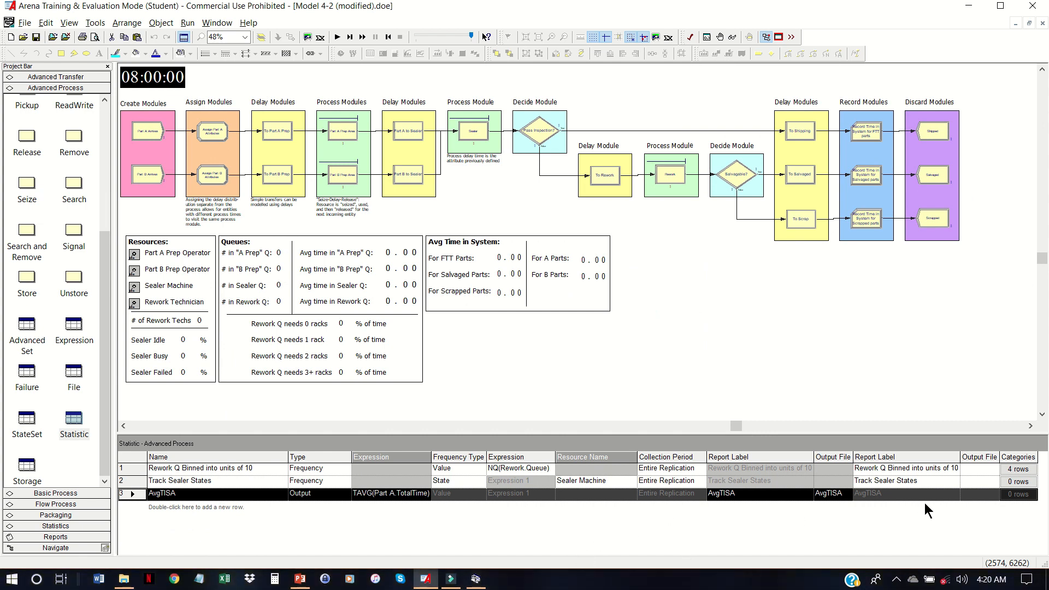
Set the output file of the pasted AvgTISA statistic to AvgTISA2.dat in the Arena folder.
left_click(848, 494)
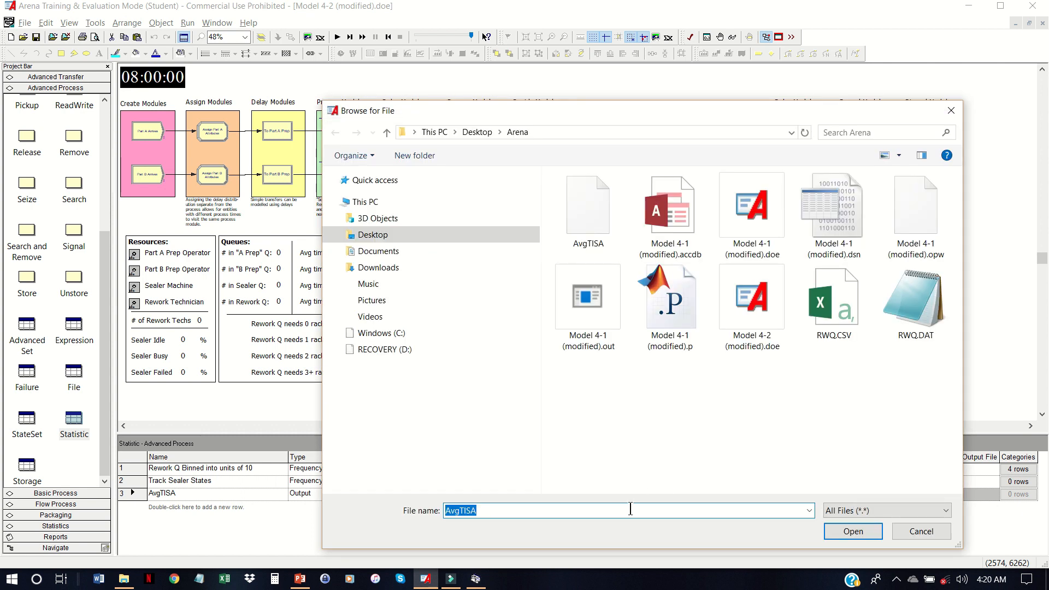
left_click(630, 510)
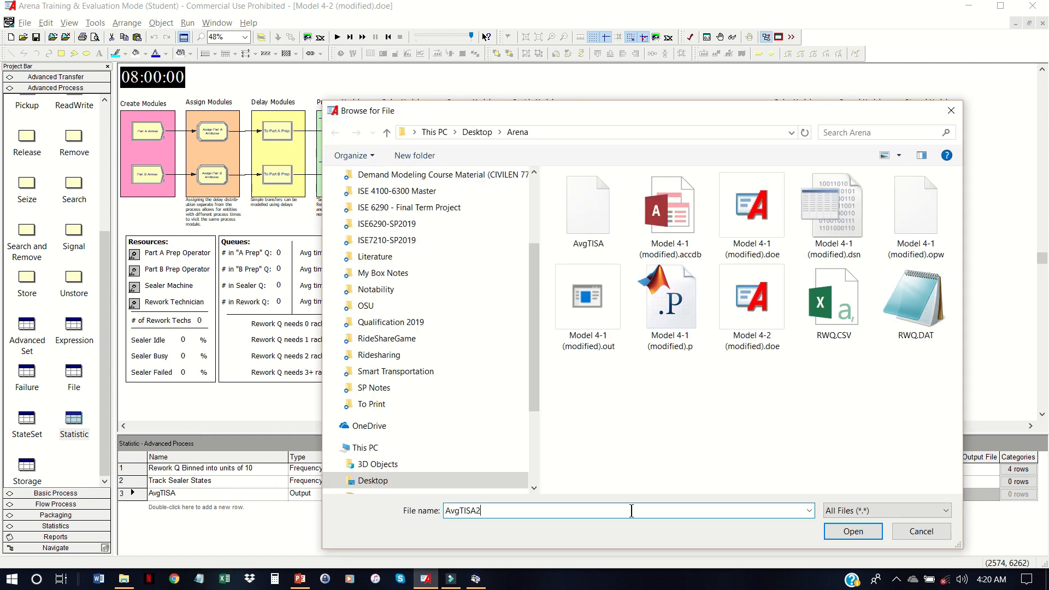
type("2.dat")
key("Return")
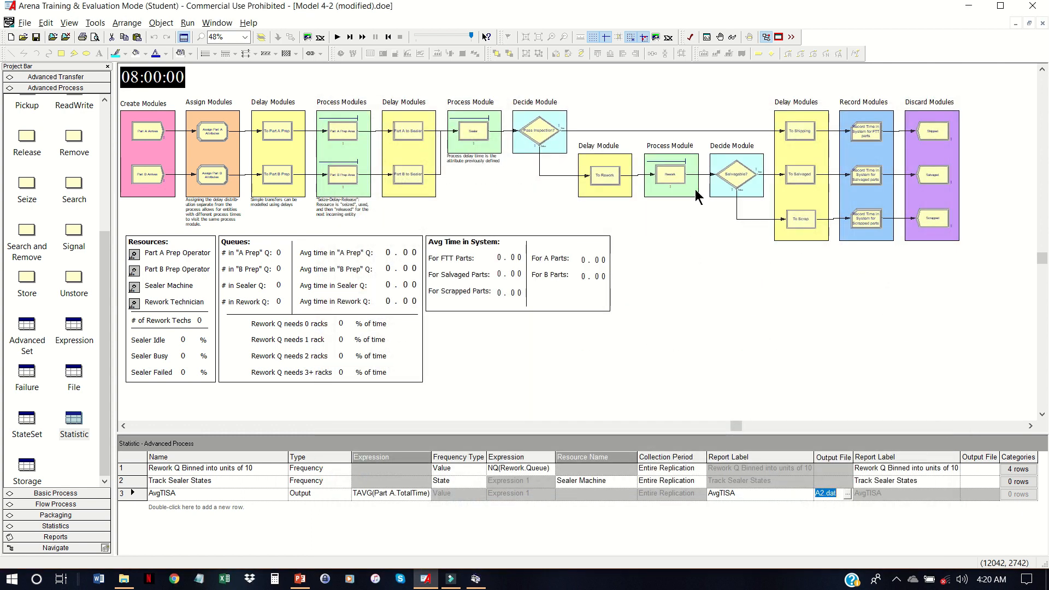
Configure the Model 4-2 run for 30 replications with a replication length of 32 hours.
left_click(188, 22)
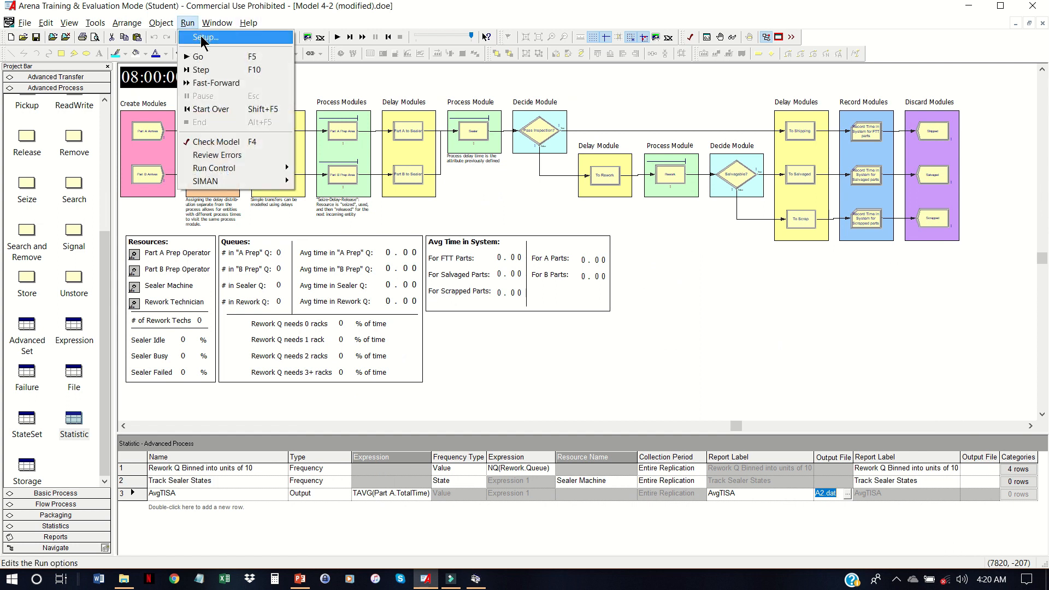
left_click(205, 34)
type("30")
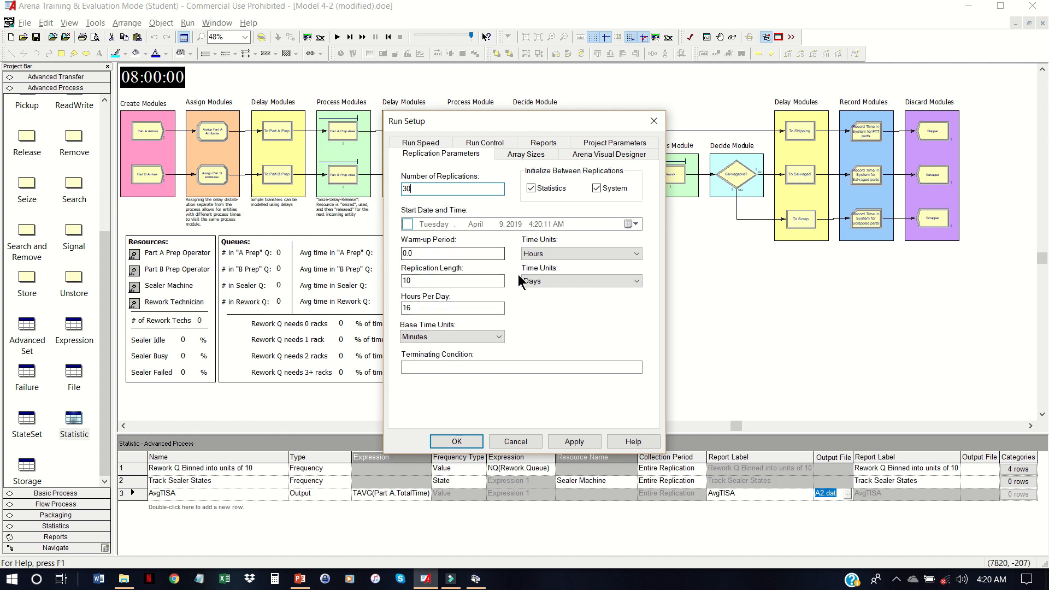
left_click(444, 281)
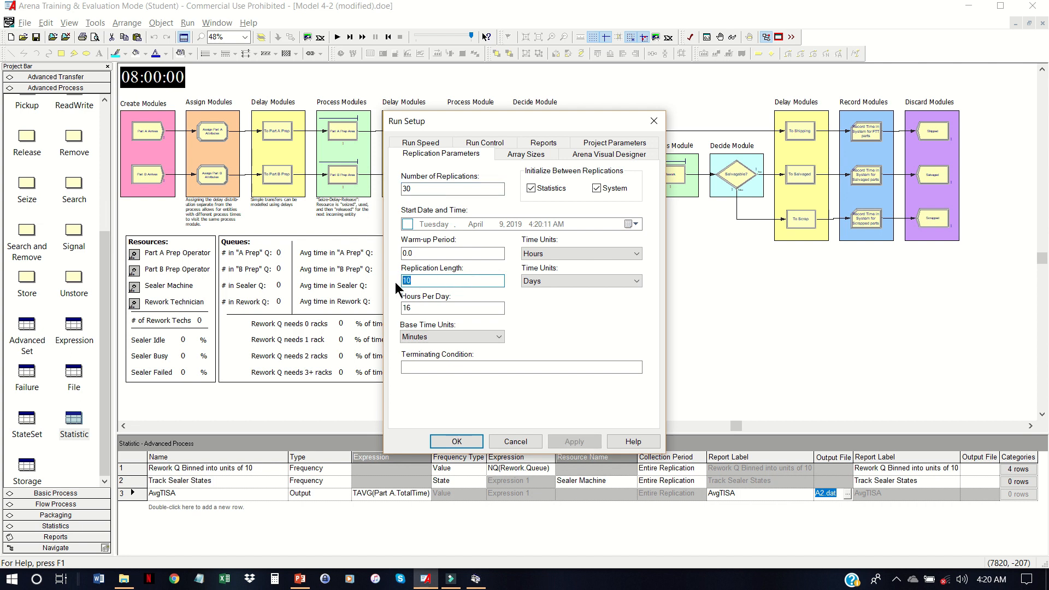
type("32")
left_click(626, 280)
left_click(541, 302)
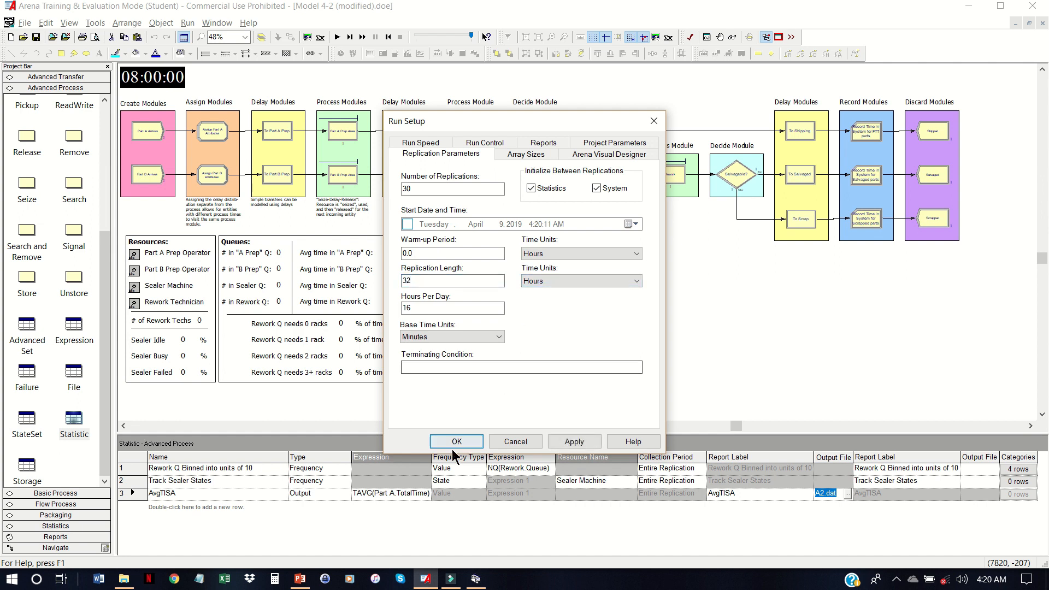
left_click(452, 444)
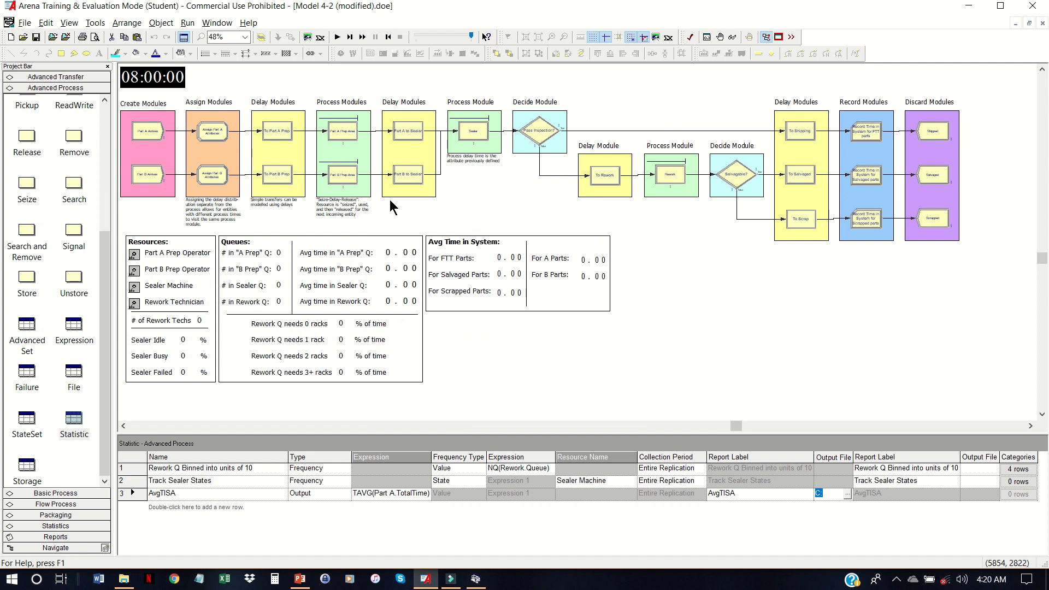
Run the Model 4-2 simulation to completion, decline viewing the results, and switch to Output Analyzer.
left_click(337, 37)
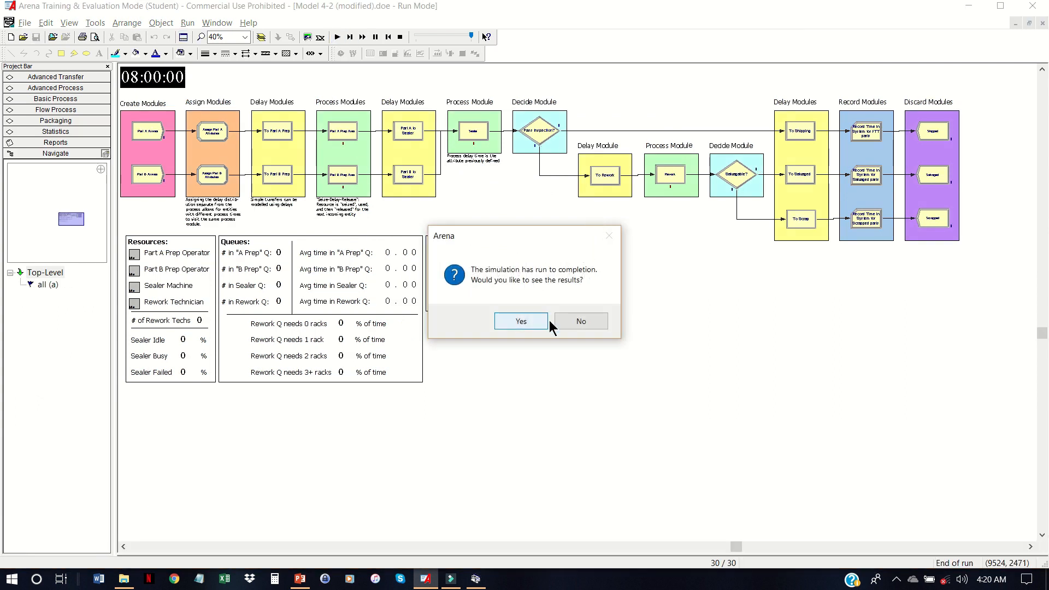
left_click(579, 323)
left_click(475, 579)
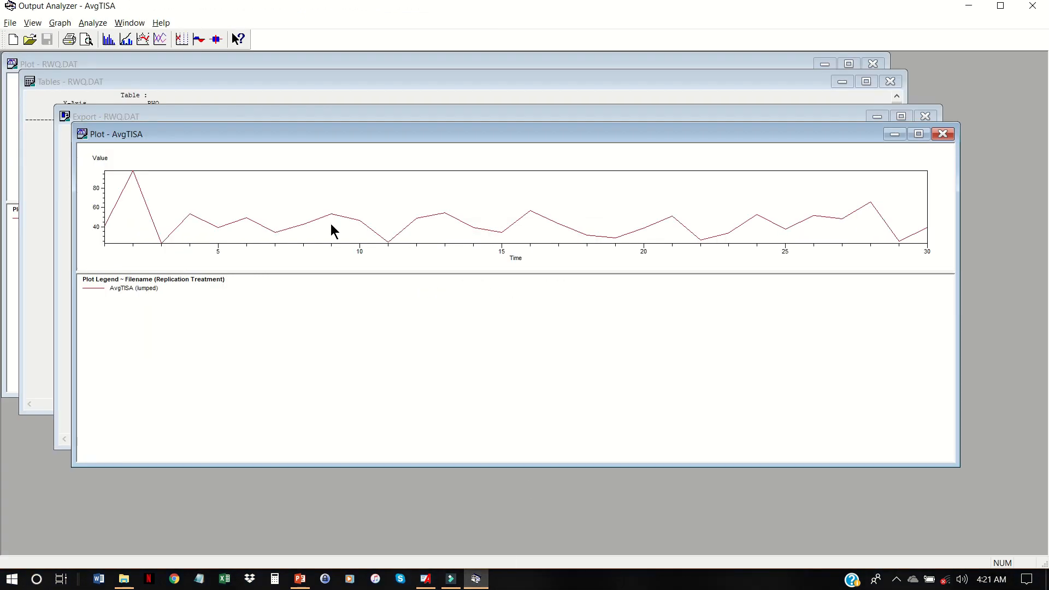
Start another classical confidence interval on the mean and add AvgTISA2.dat with Lumped replications alongside AvgTISA.
left_click(216, 39)
left_click(561, 252)
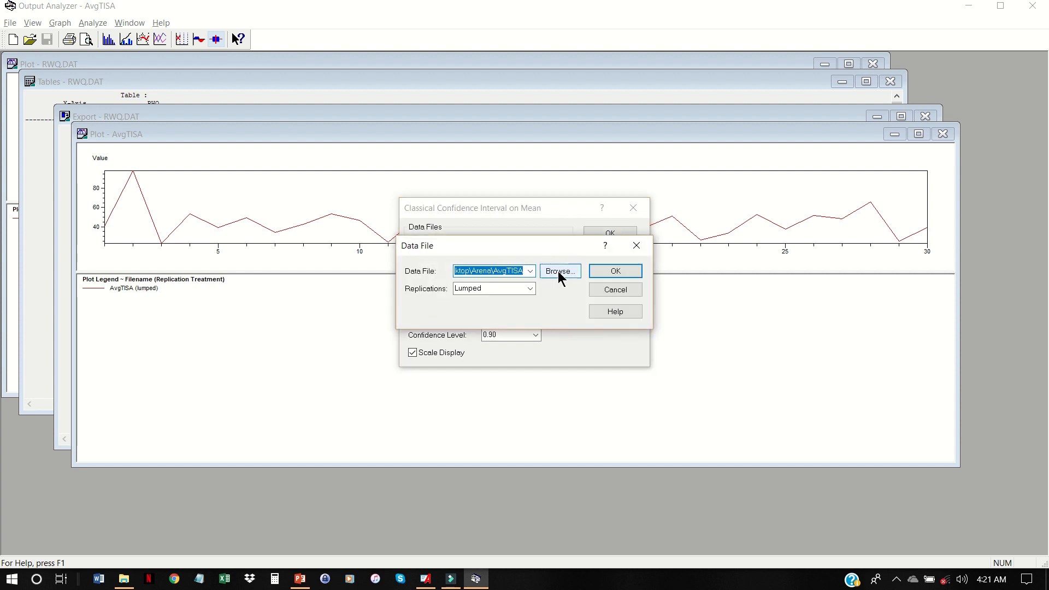
left_click(516, 271)
type("2.dat")
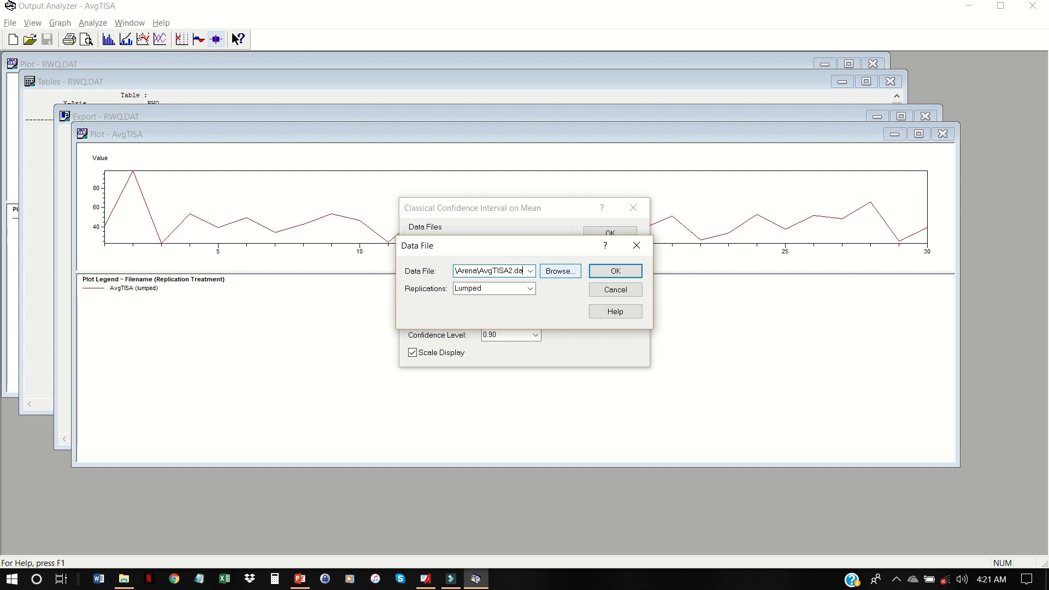
left_click(616, 271)
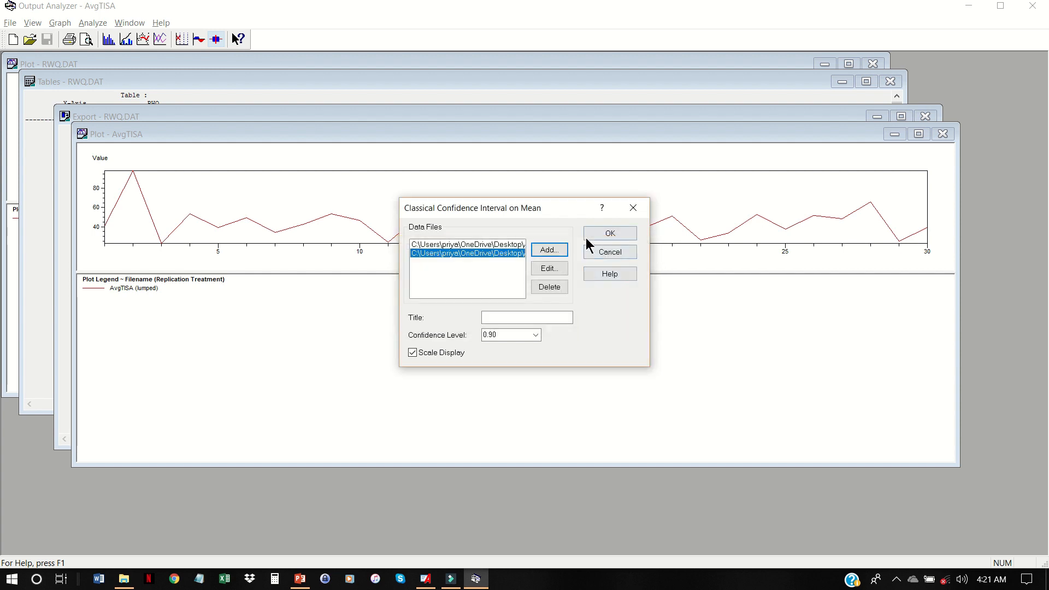
Generate the 90% classical confidence intervals for AvgTISA and AvgTISA2.dat and start a Compare Means analysis.
left_click(590, 232)
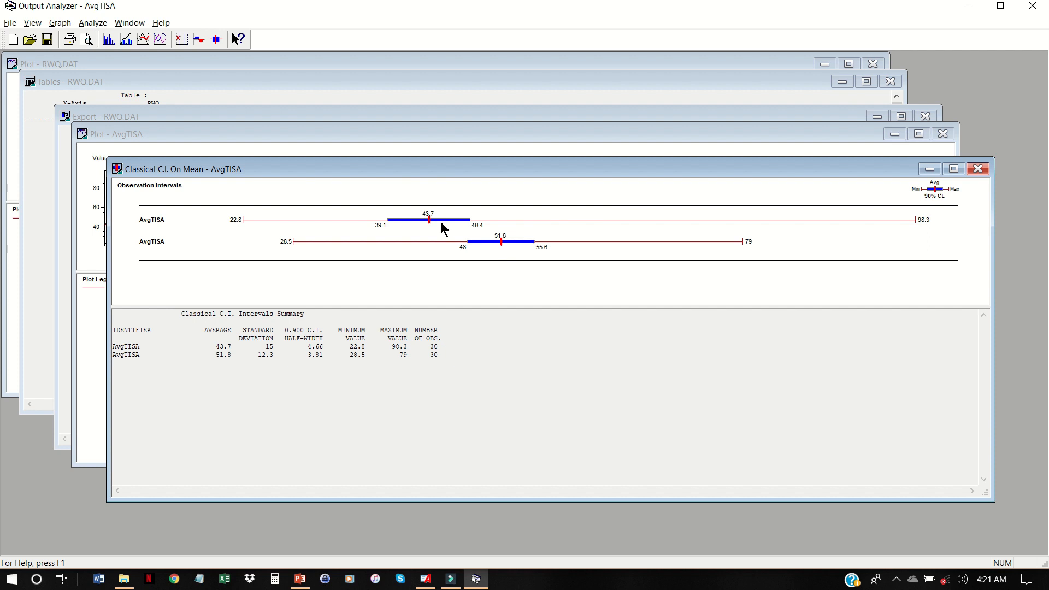
left_click(93, 23)
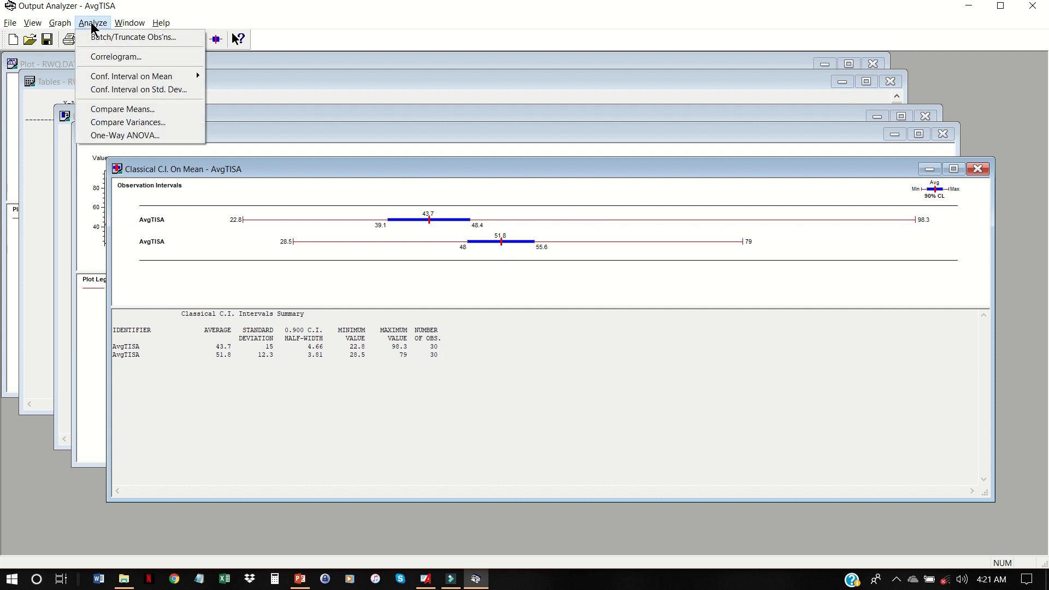
left_click(184, 110)
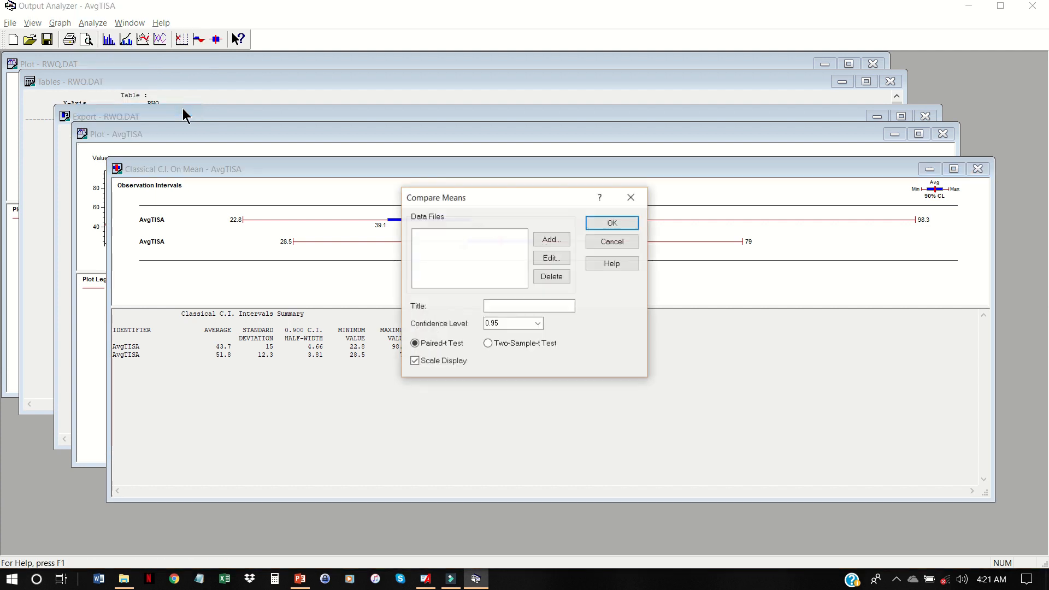
left_click(552, 236)
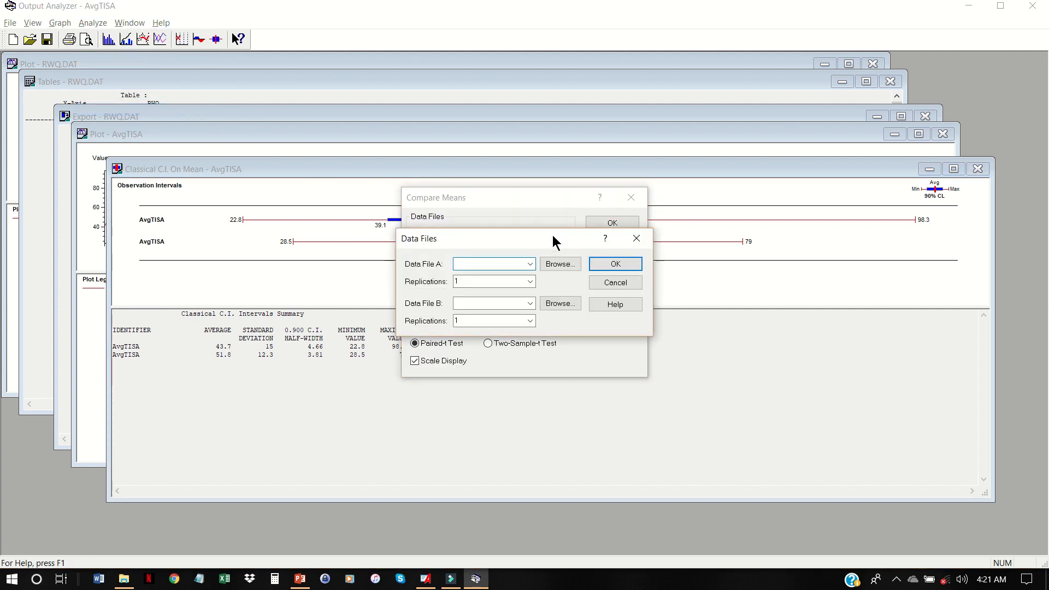
left_click_drag(553, 236, 577, 189)
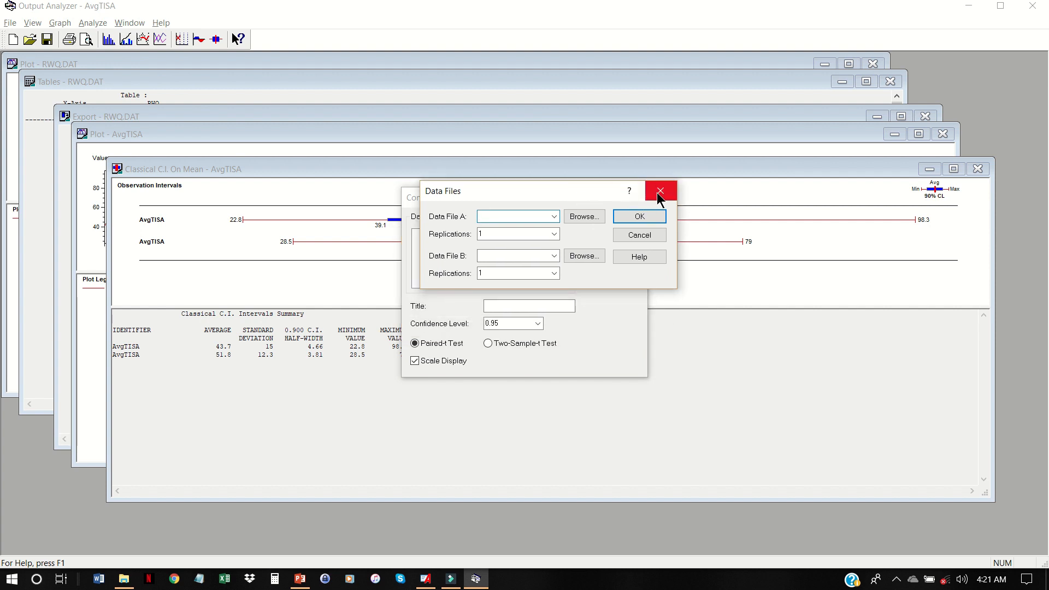
left_click(658, 192)
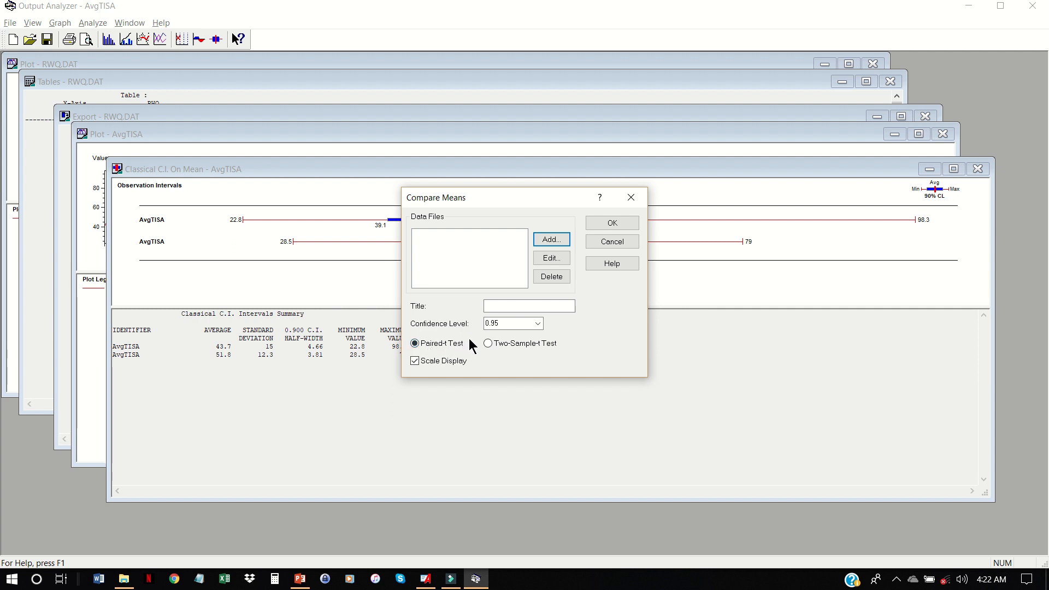
Start a new data file pair for the means comparison, with AvgTISA as Data File A and Lumped replications.
left_click(561, 244)
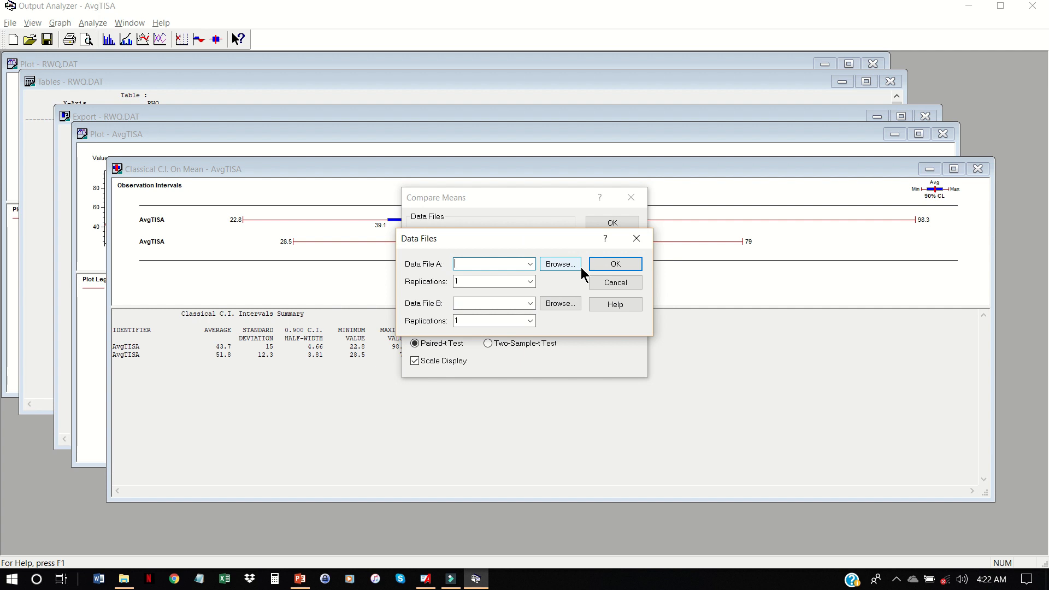
left_click_drag(529, 241, 789, 246)
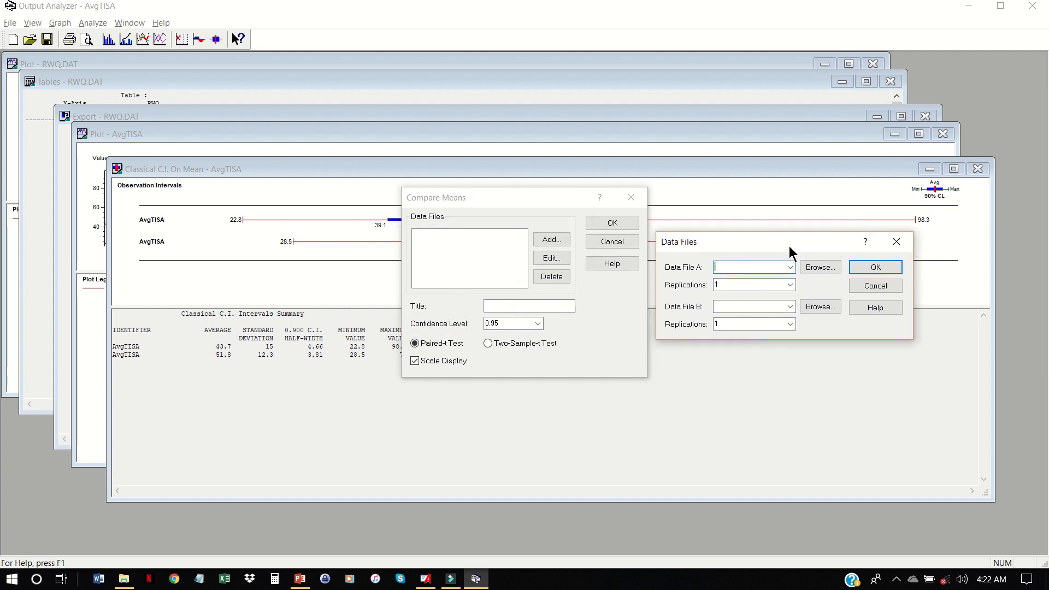
left_click(817, 267)
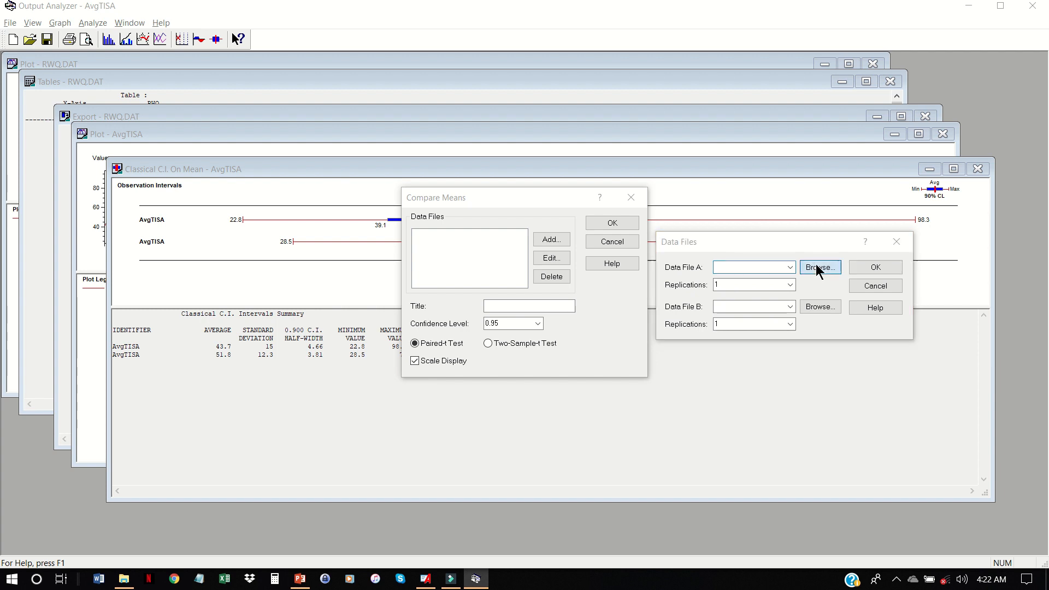
left_click(972, 388)
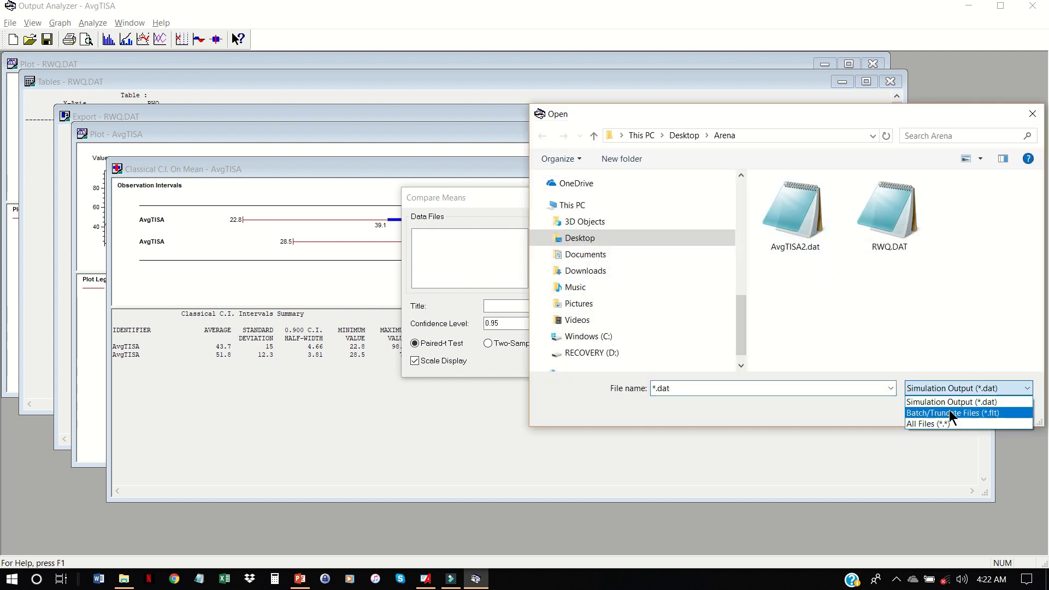
left_click(946, 424)
left_click(935, 409)
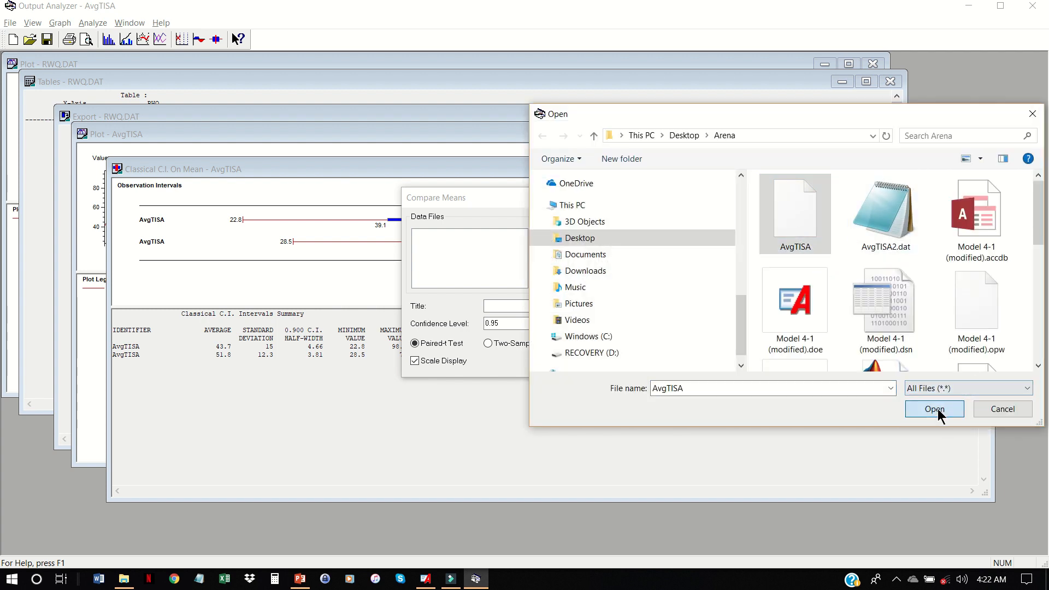
left_click(790, 285)
left_click(770, 306)
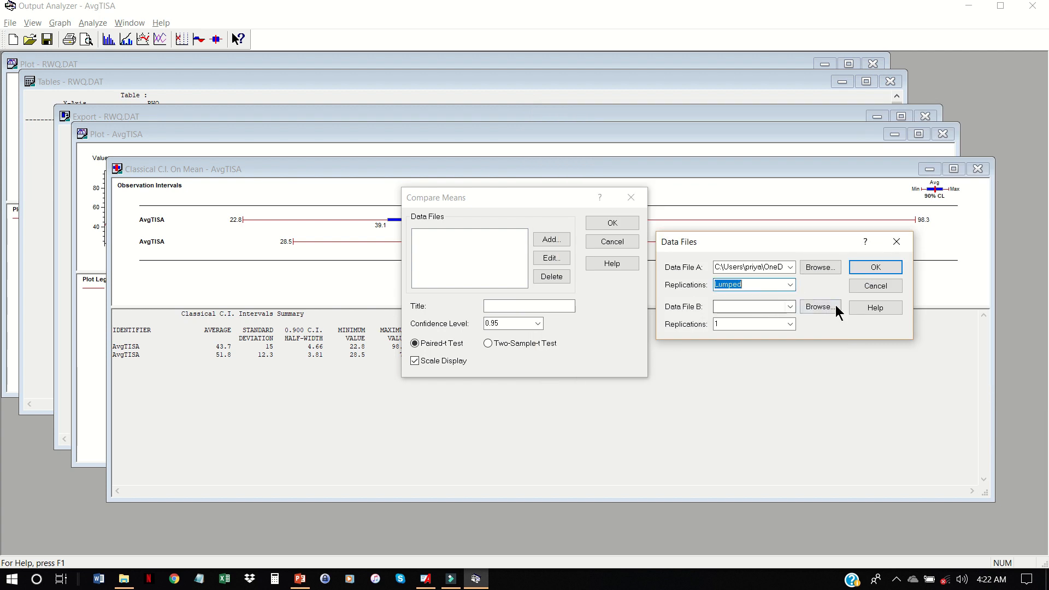
Set AvgTISA2.dat with Lumped replications as Data File B and run the paired-t comparison at the 0.95 confidence level.
left_click(836, 307)
left_click(804, 312)
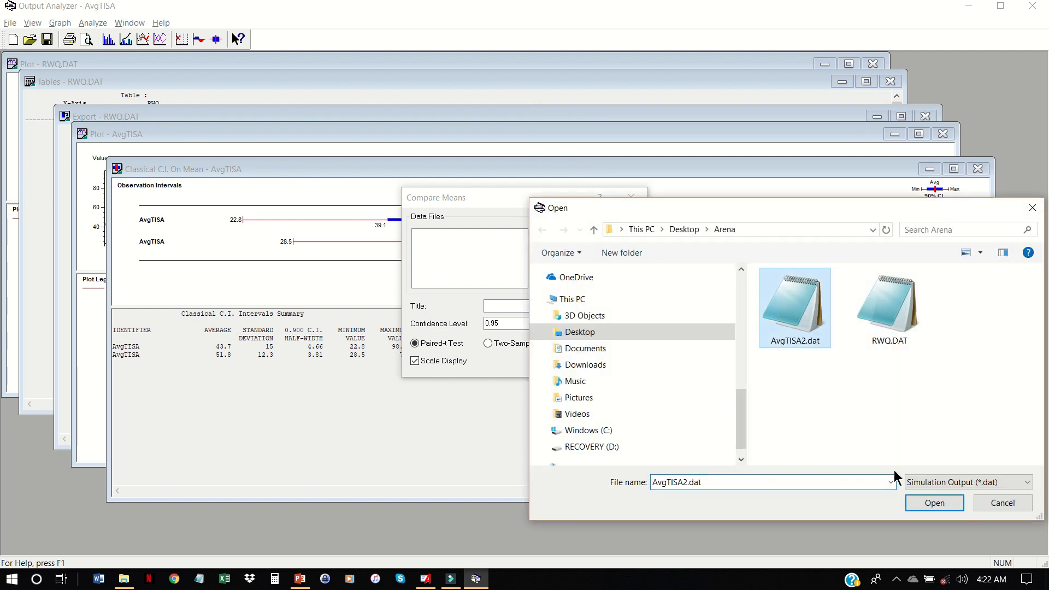
left_click(935, 503)
left_click(791, 325)
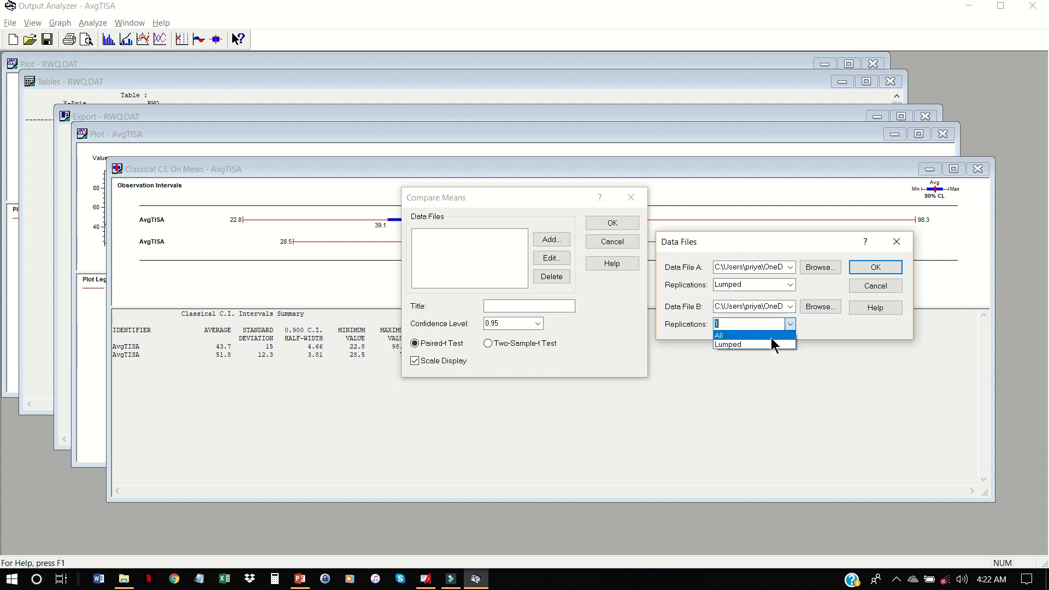
left_click(767, 346)
left_click(860, 270)
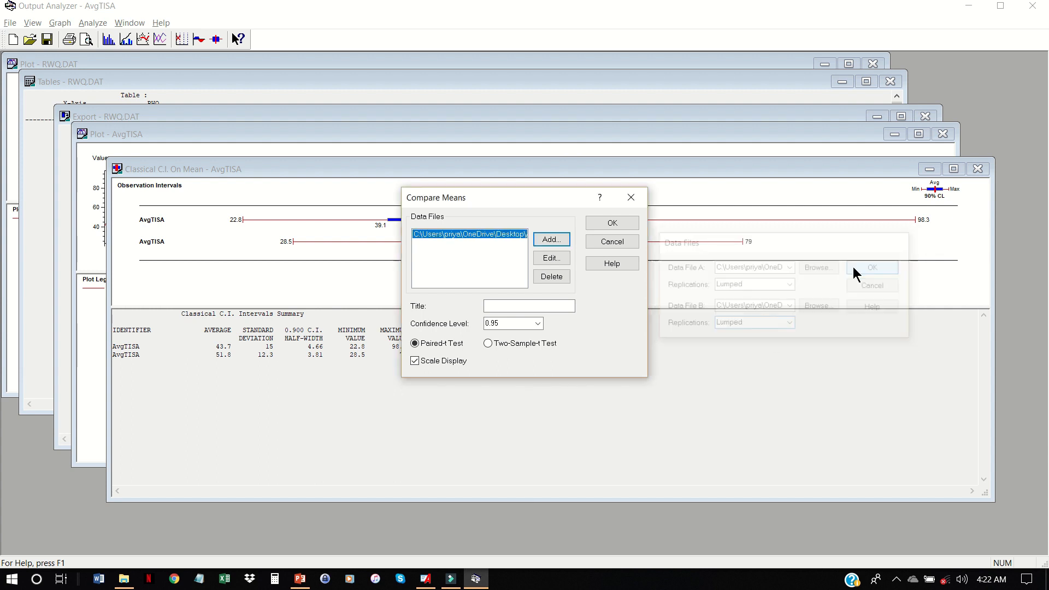
left_click(602, 221)
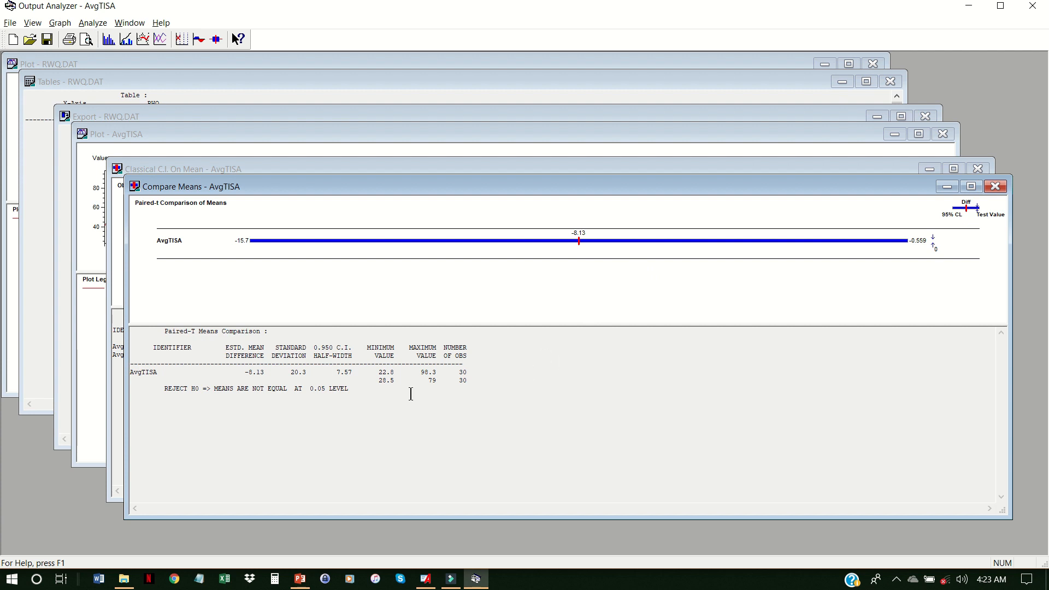
Open the recent workbook ScrapRates-4-2.xlsx in Excel and review its scrap rate values.
right_click(224, 579)
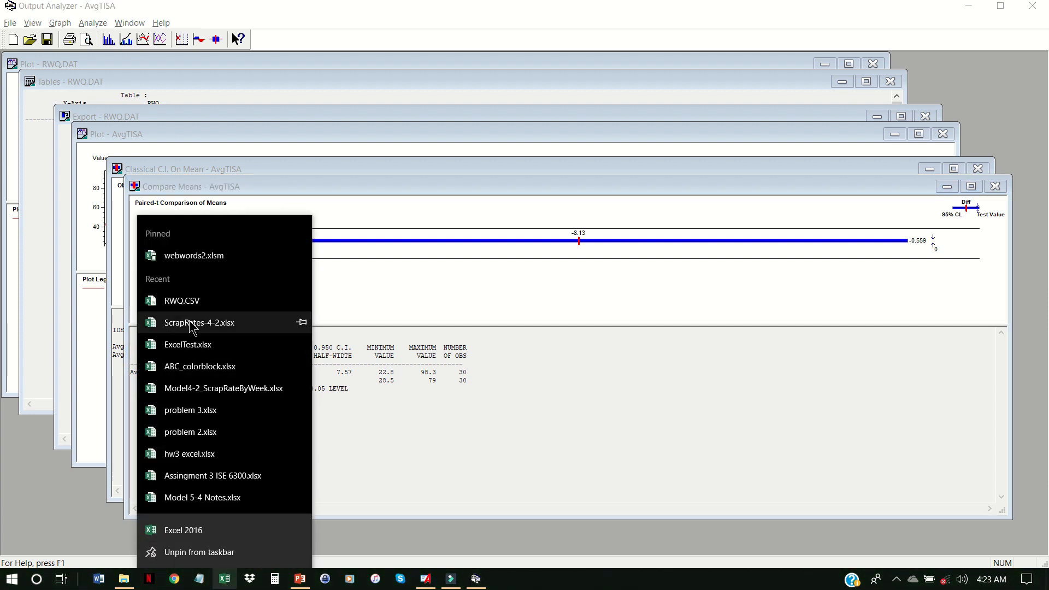
left_click(246, 323)
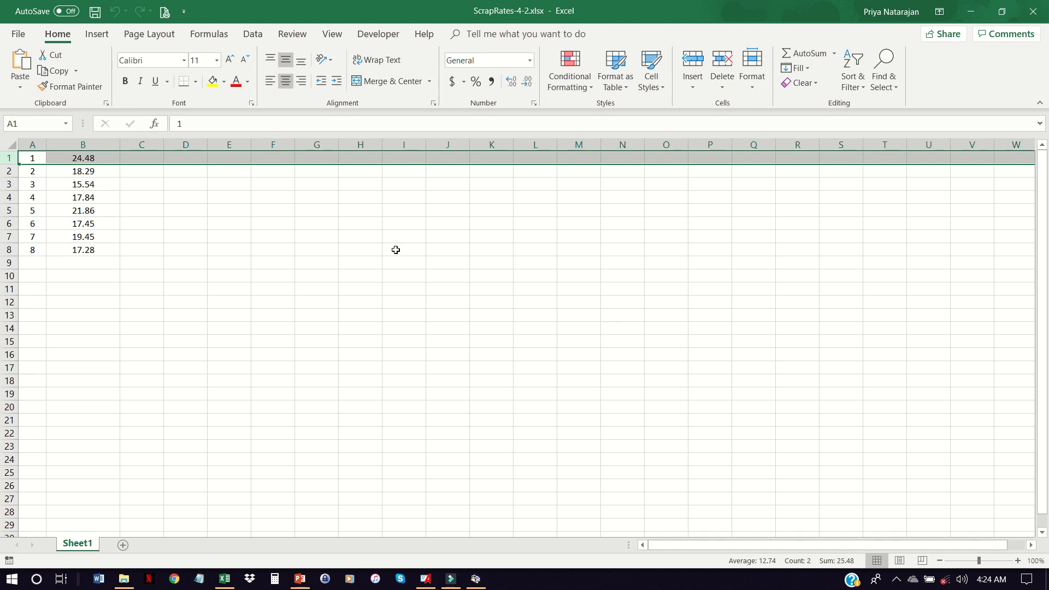
left_click(193, 234)
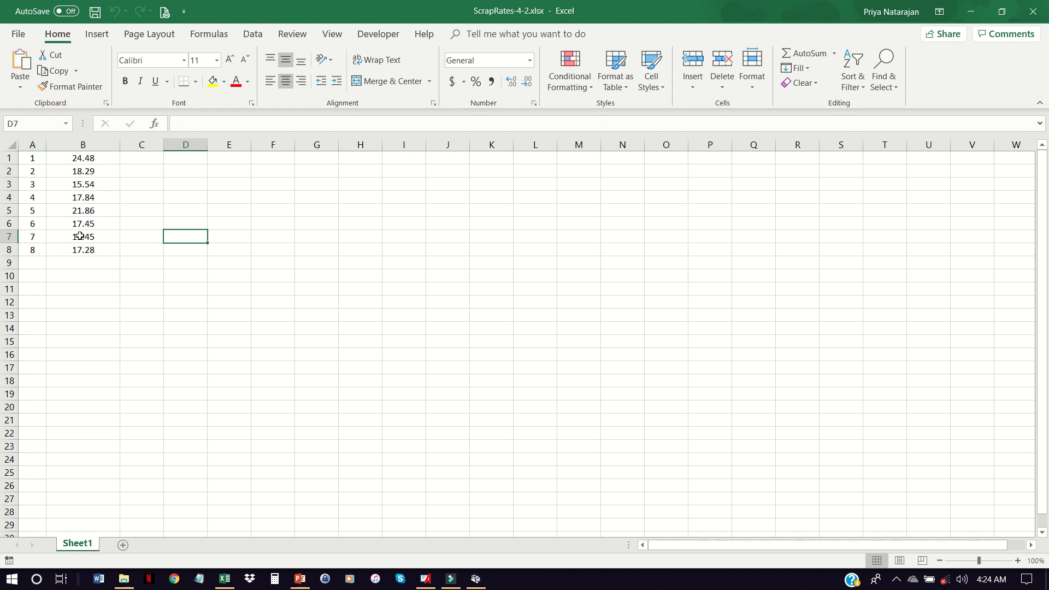
Switch to Arena, end the Model 4-2 run, and delete the AvgTISA row from the Statistic module.
left_click(426, 579)
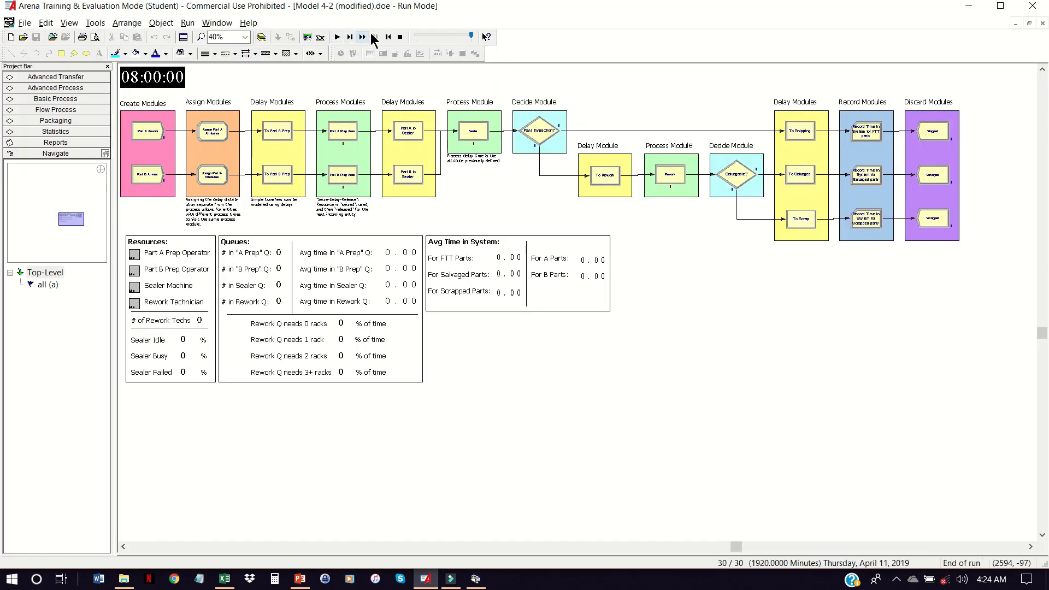
left_click(401, 37)
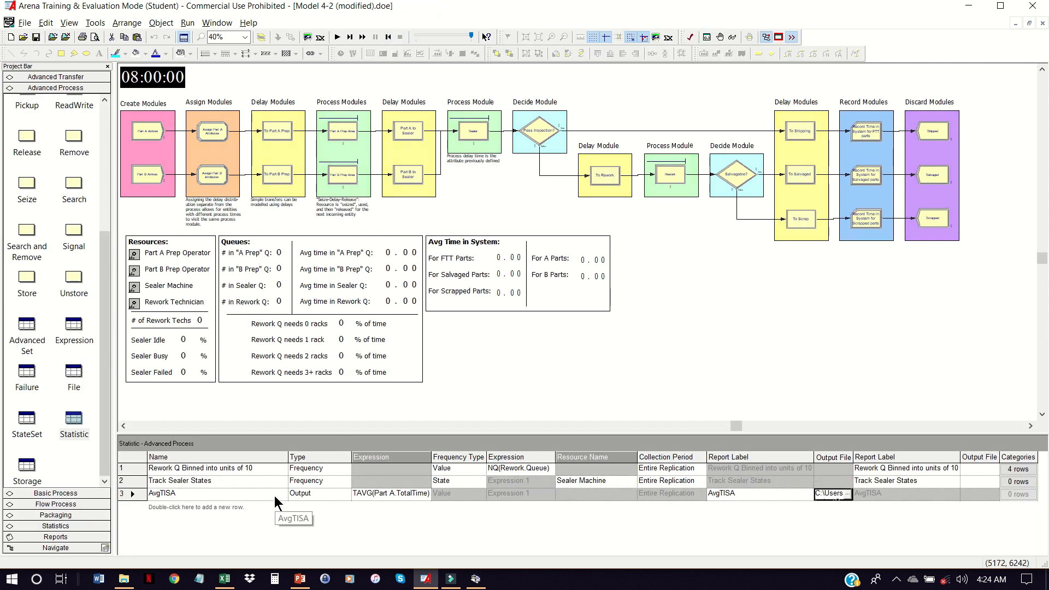
right_click(133, 494)
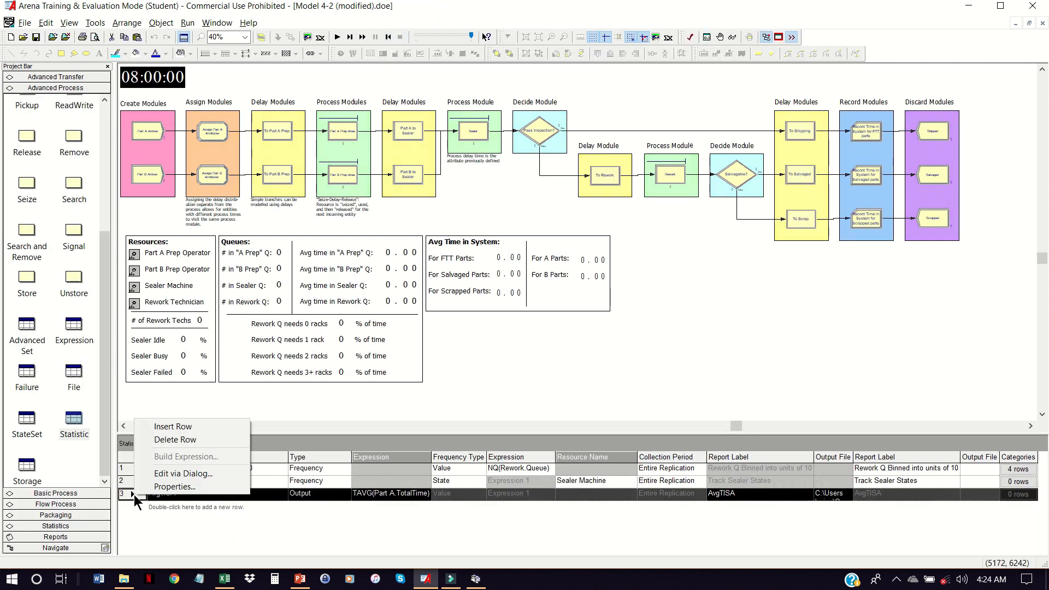
left_click(164, 439)
Add a new statistic named Scrap Rate with type Output.
double_click(198, 513)
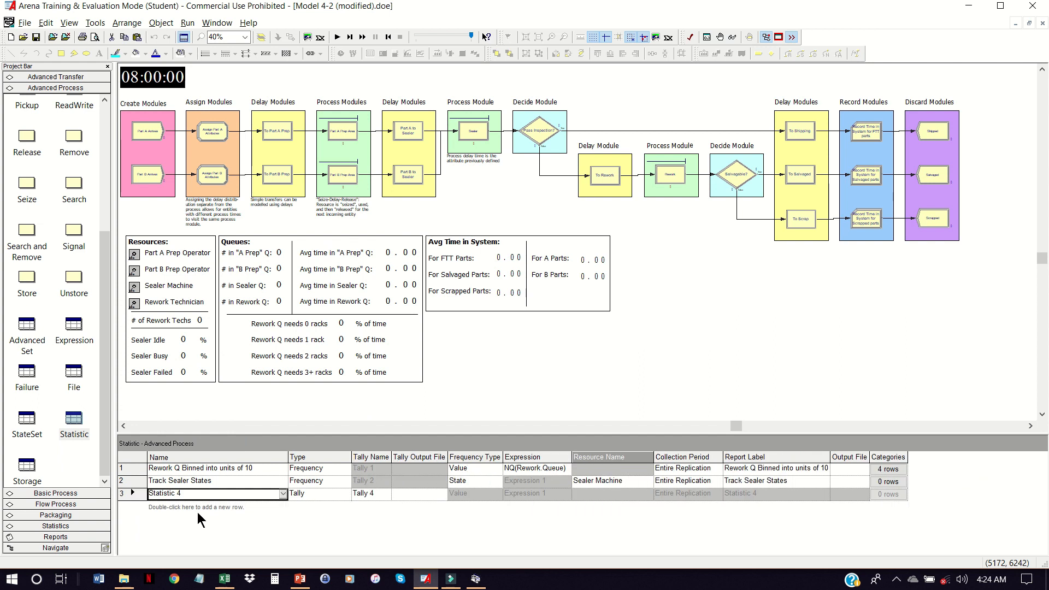
type("S")
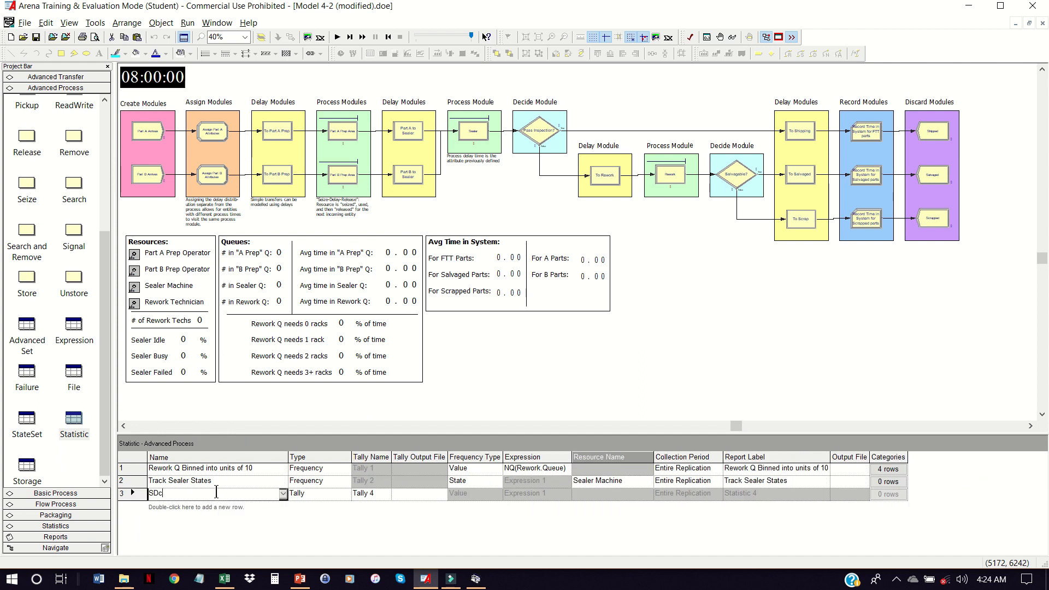
type("crap Rate")
key("Tab")
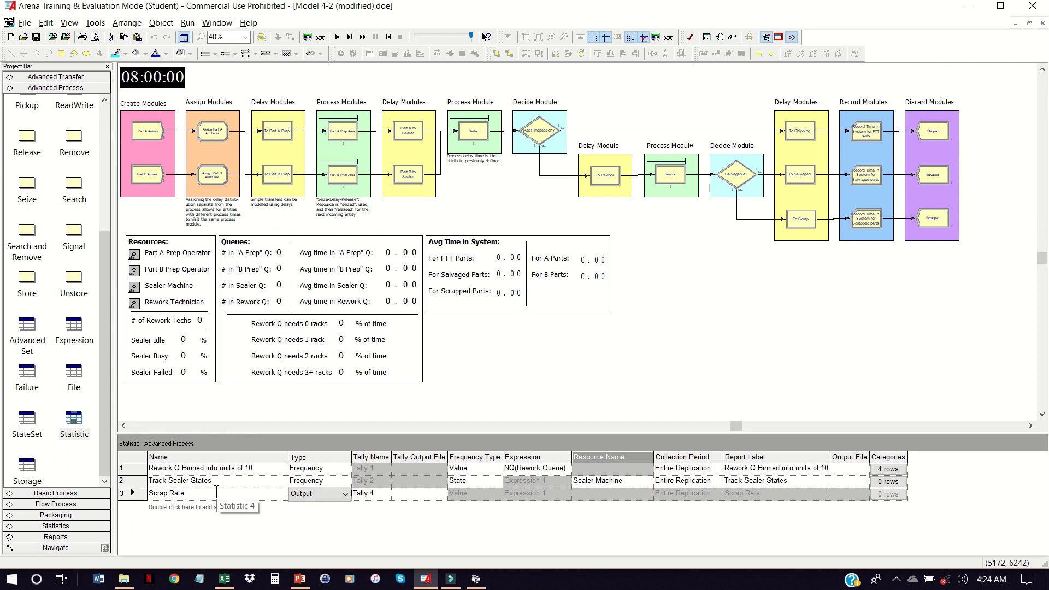
key("o")
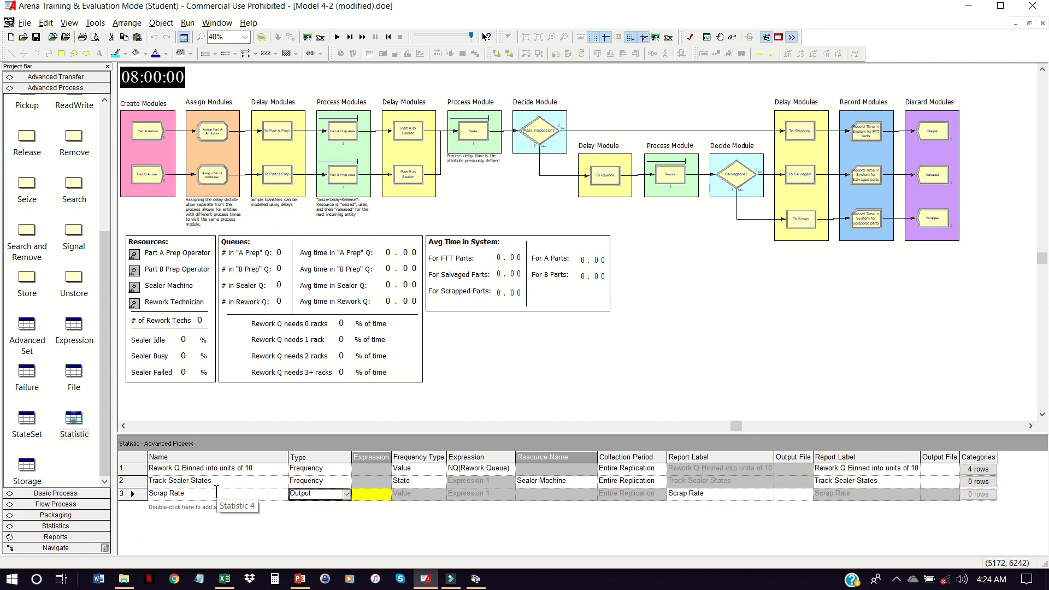
Begin building the Scrap Rate expression with the number of observations of the Scrap TIS tally.
right_click(356, 494)
left_click(392, 457)
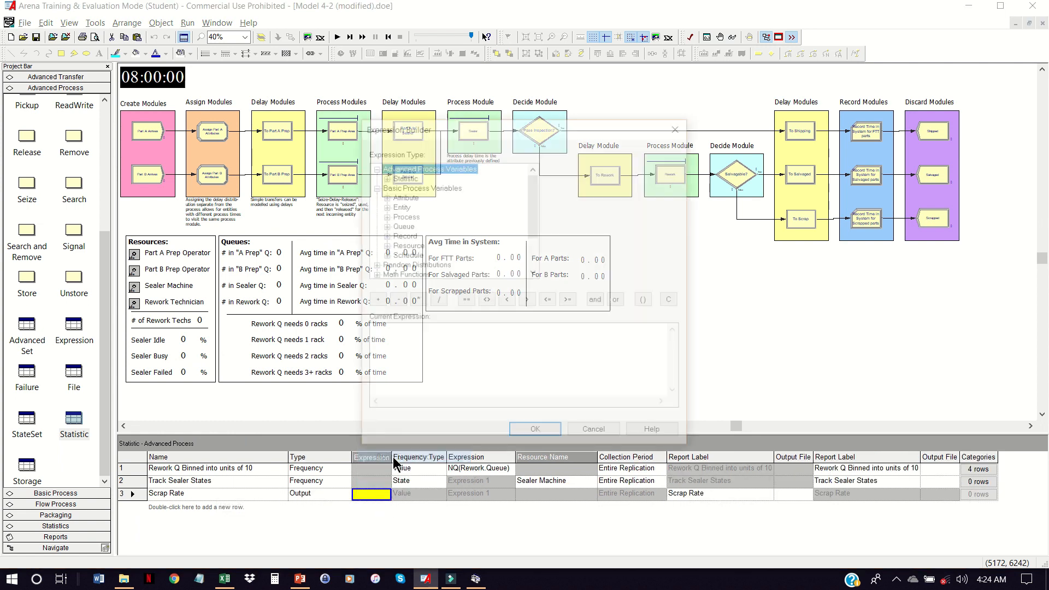
left_click(481, 334)
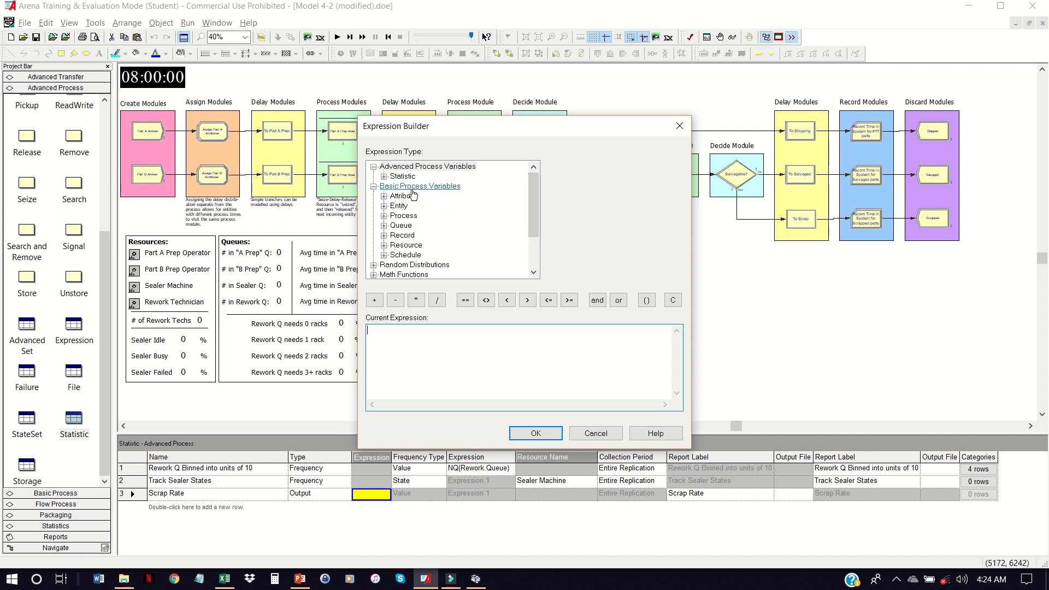
left_click(408, 234)
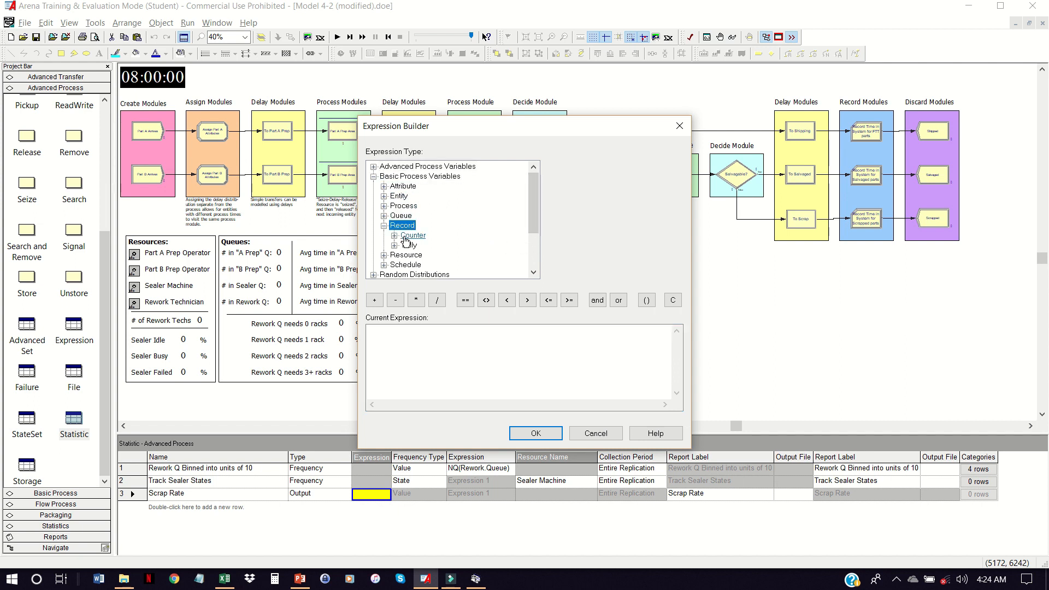
double_click(411, 246)
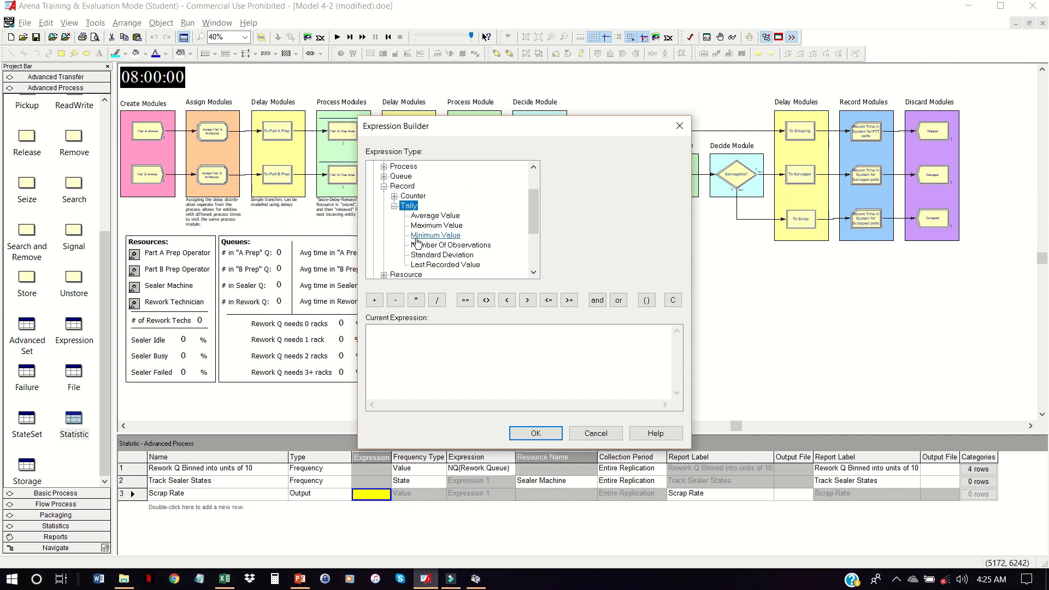
left_click(435, 246)
left_click(678, 167)
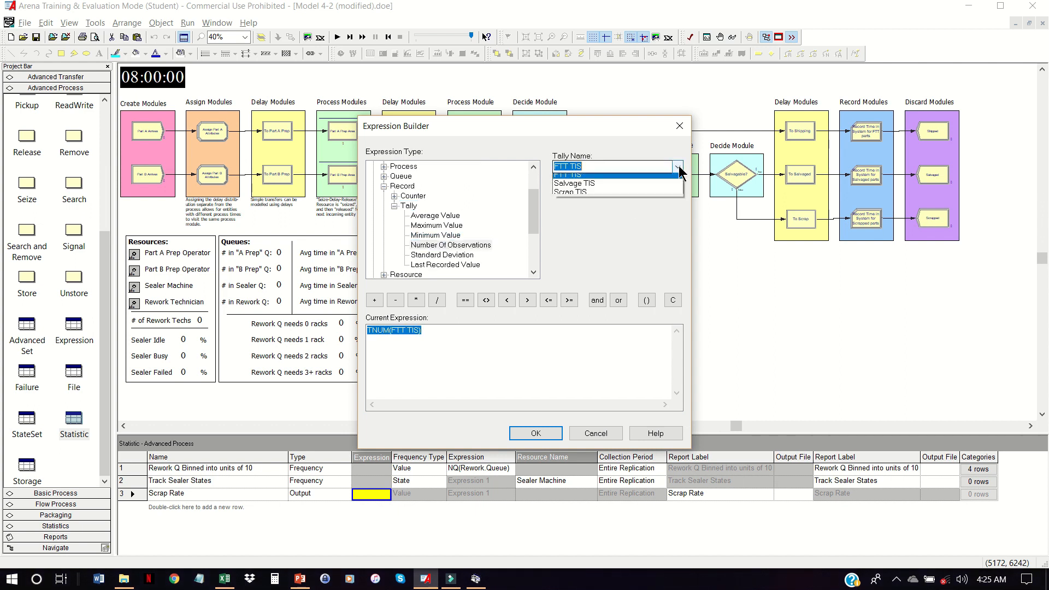
left_click(594, 195)
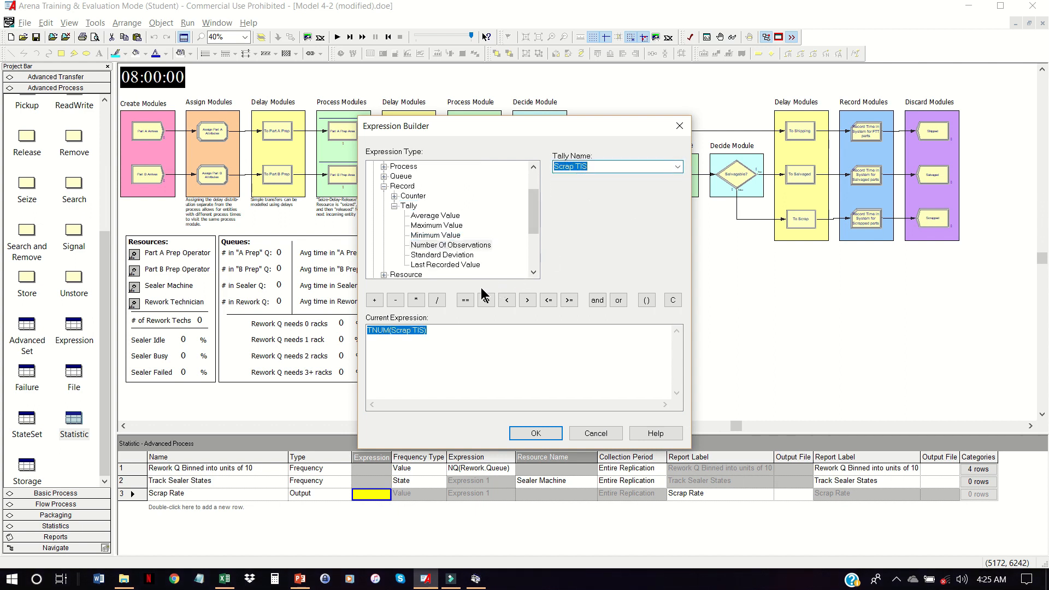
Divide the Scrap TIS count by a parenthesised sum that begins with the number of observations of the FTT TIS tally.
left_click(437, 300)
left_click(647, 300)
left_click(437, 244)
left_click(672, 168)
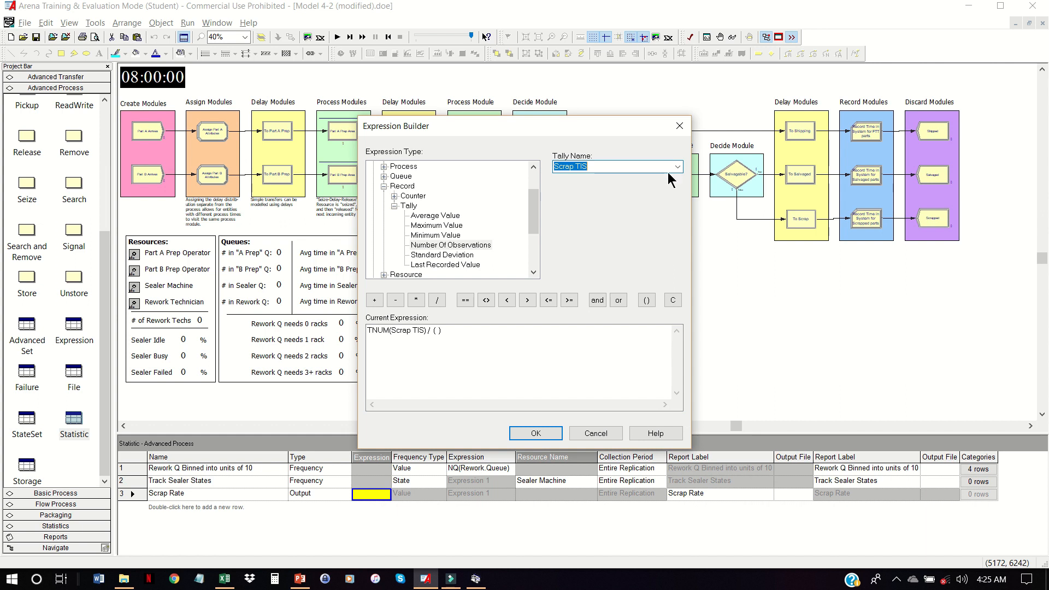
left_click(677, 166)
left_click(637, 186)
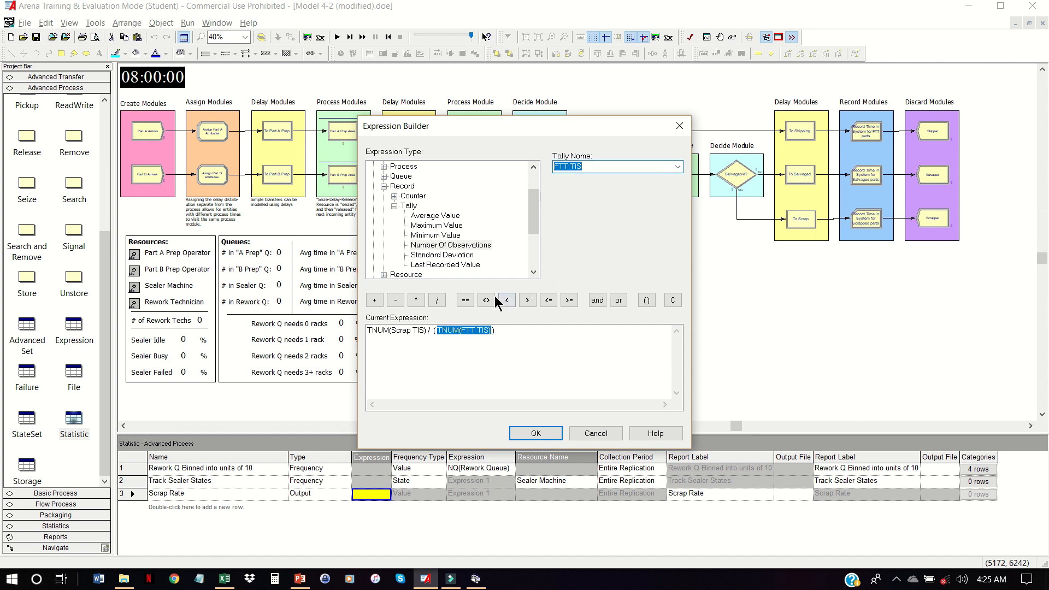
left_click(375, 301)
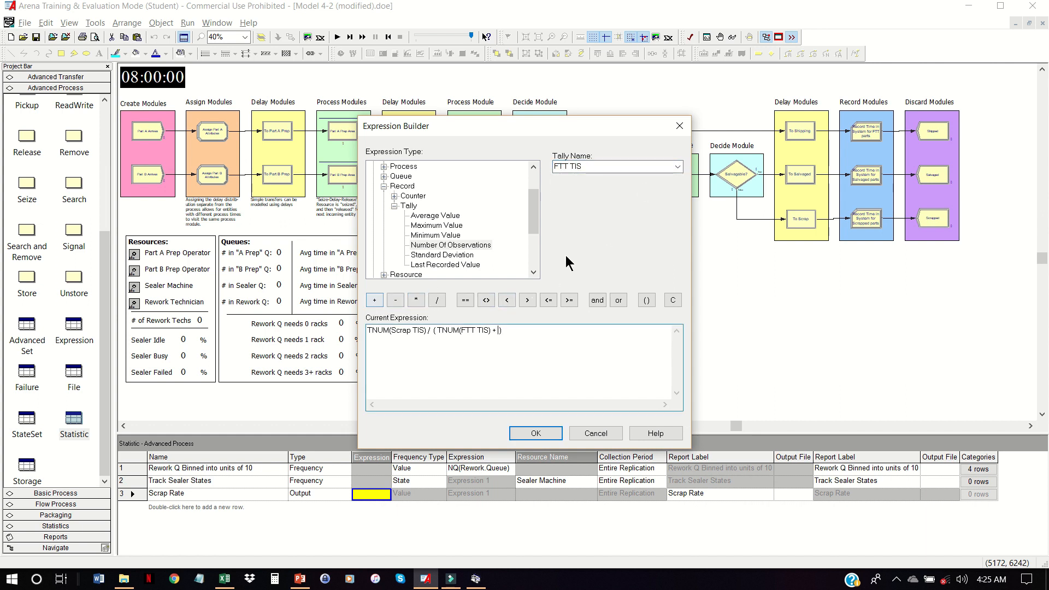
Add the numbers of observations of the Salvage TIS and Scrap TIS tallies inside the denominator's parentheses.
left_click(677, 167)
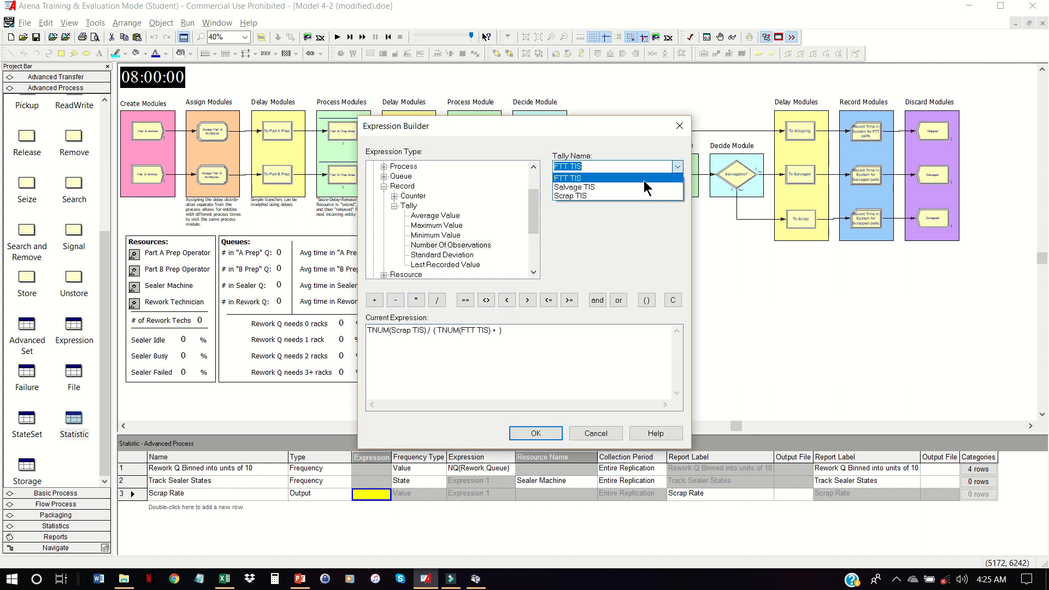
left_click(595, 187)
left_click(375, 301)
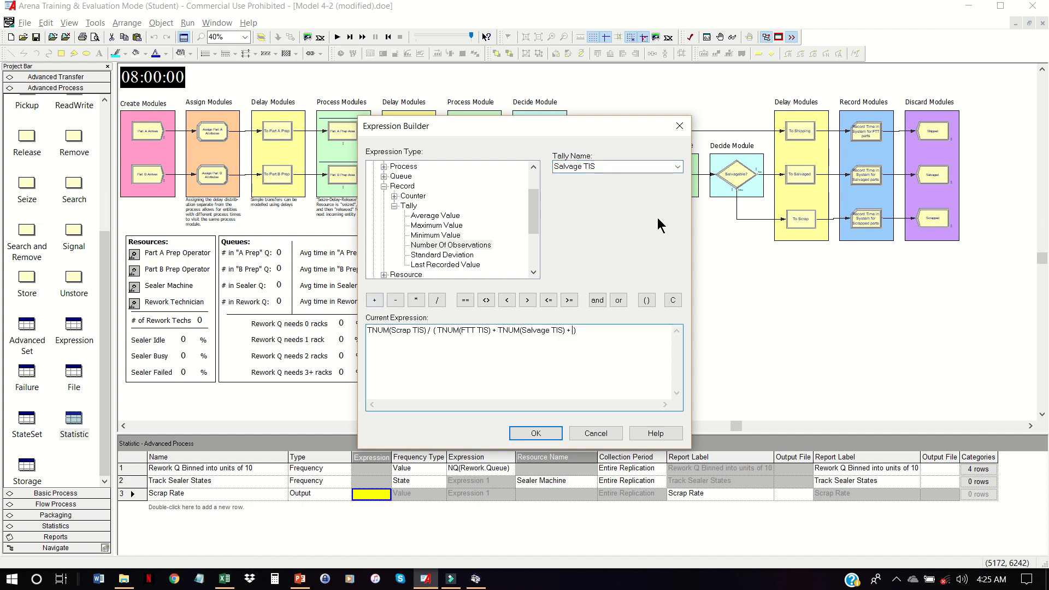
left_click(681, 167)
left_click(622, 197)
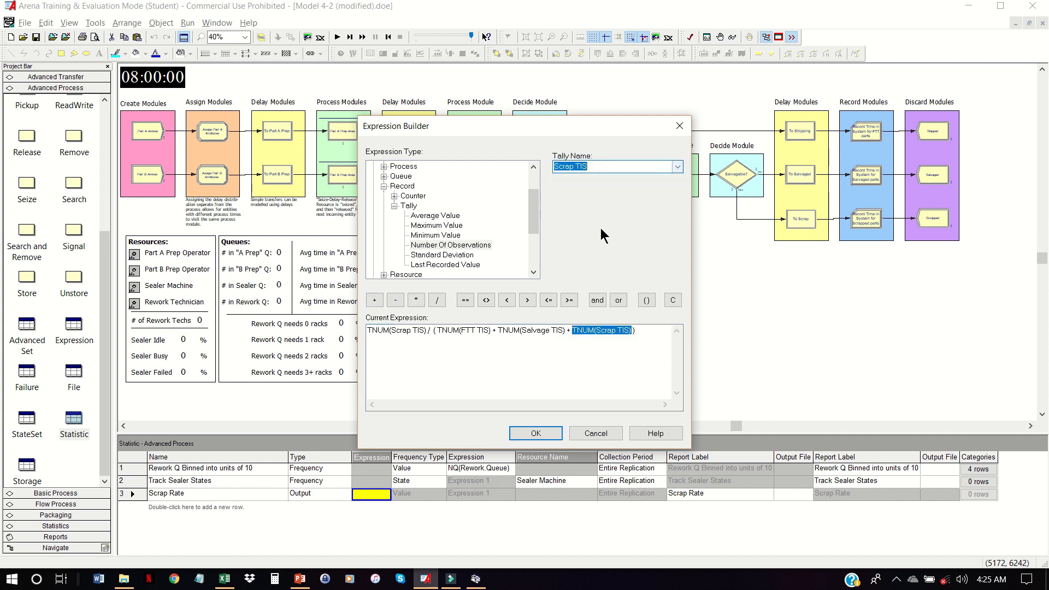
Multiply the whole ratio by 1000 and accept the Scrap Rate expression.
left_click(602, 400)
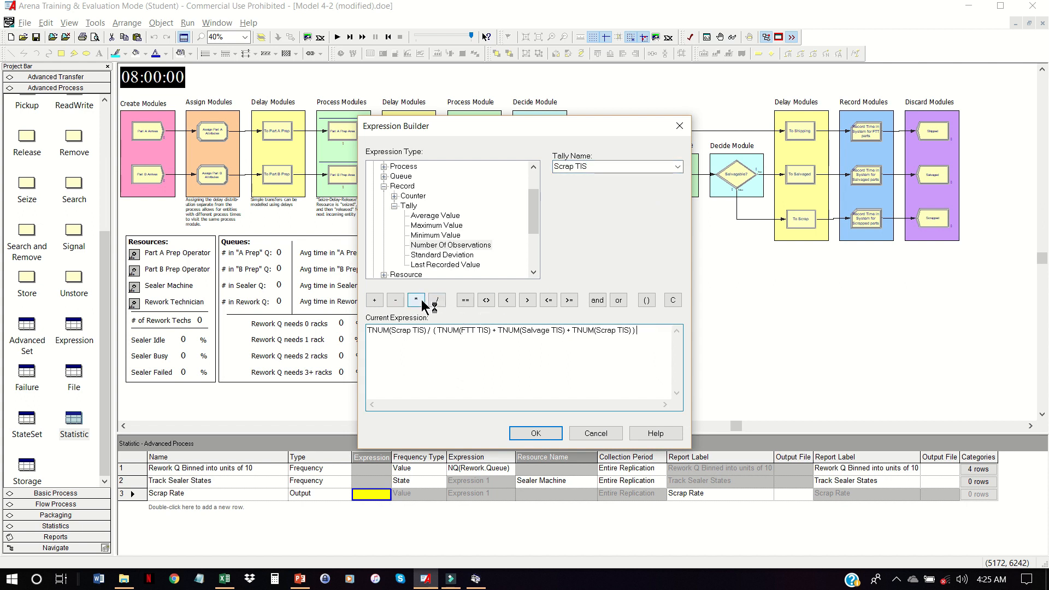
type("1000")
left_click(535, 432)
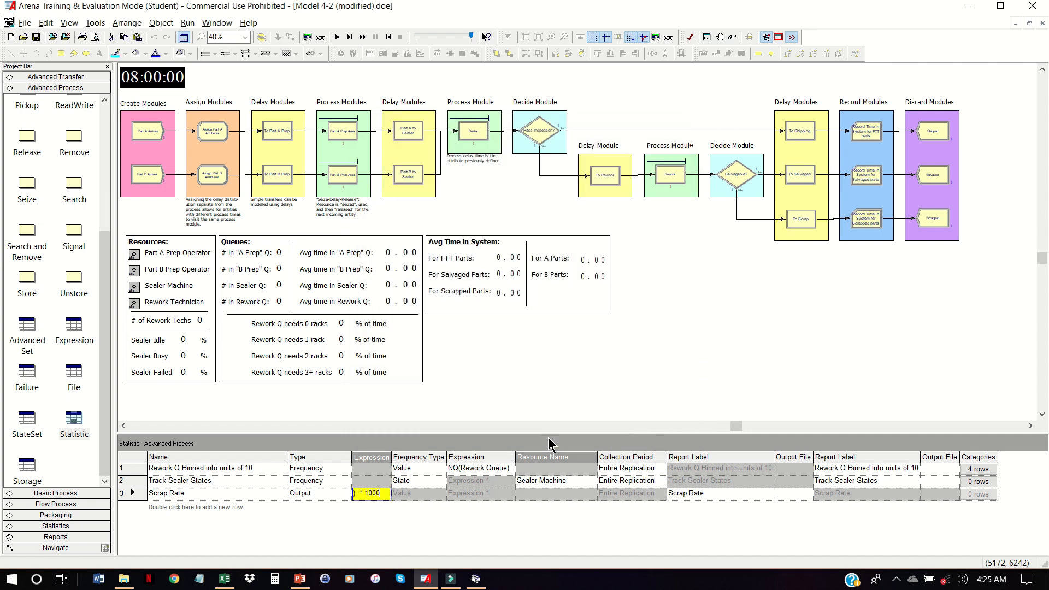
Widen the Expression column and set the Scrap Rate statistic's output file to scraprate.dat.
left_click_drag(393, 458, 455, 458)
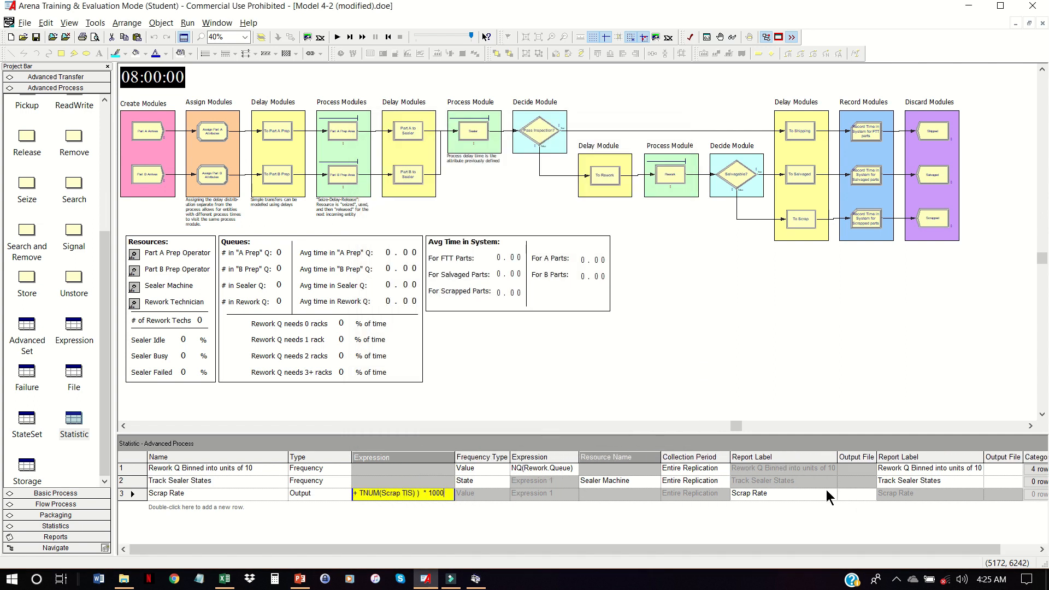
left_click(1042, 549)
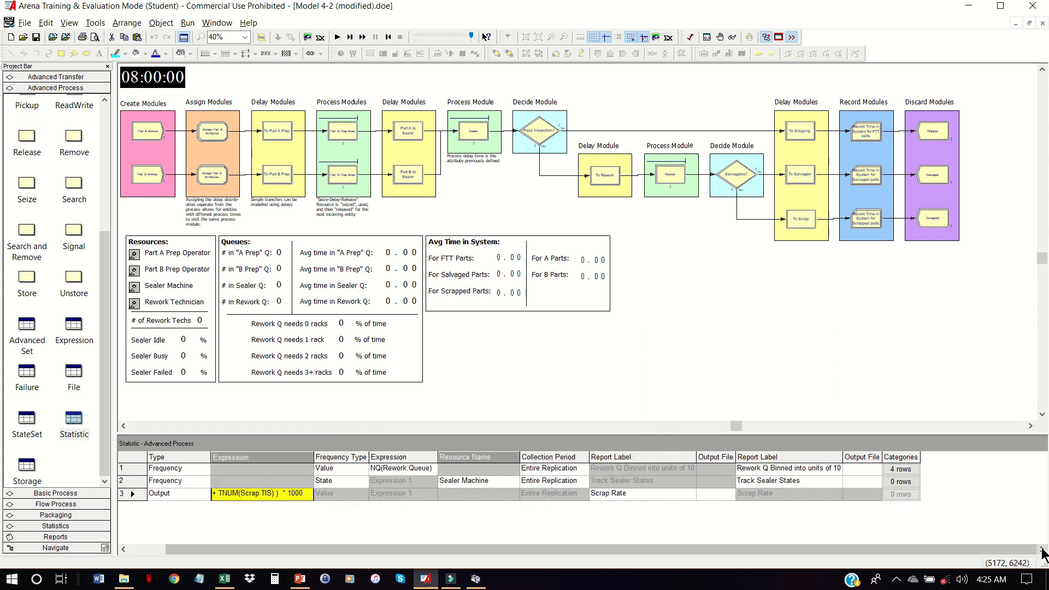
left_click(870, 497)
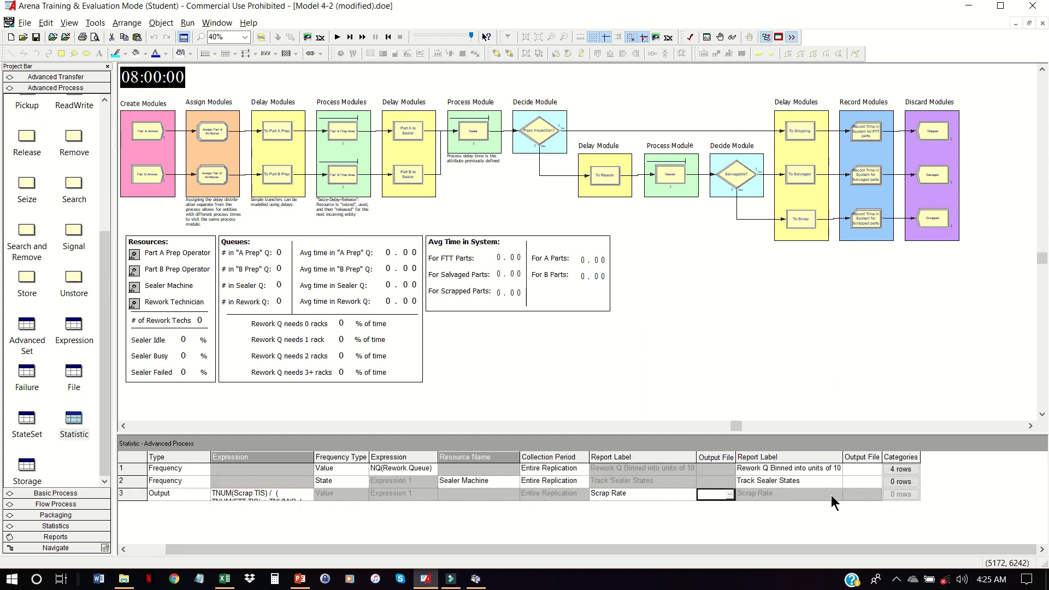
type("e.dat")
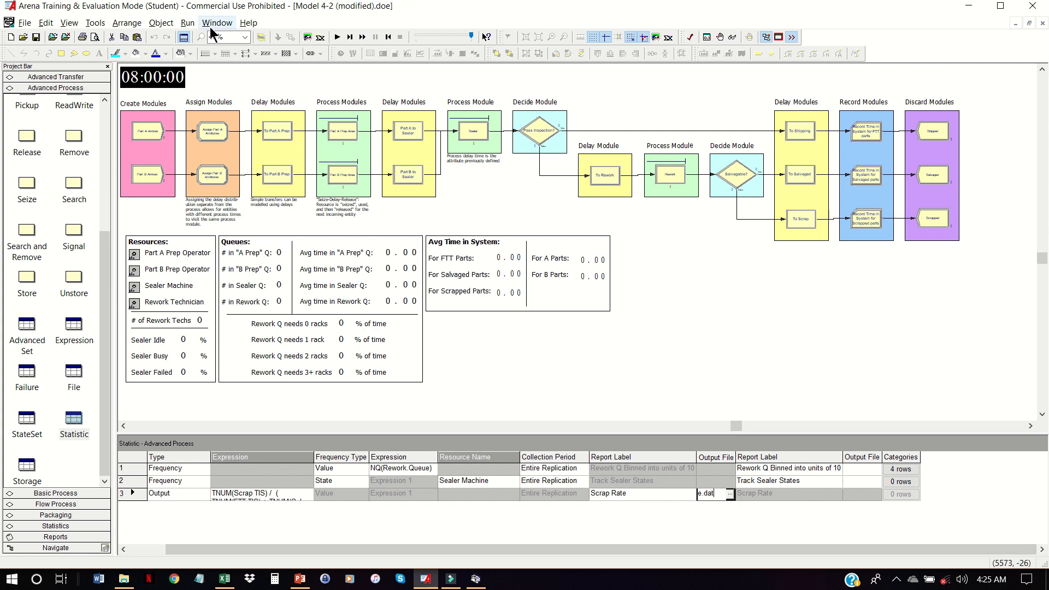
Set the replication length to 7 days in Run Setup and run the model to completion without opening the results report.
left_click(188, 23)
left_click(215, 39)
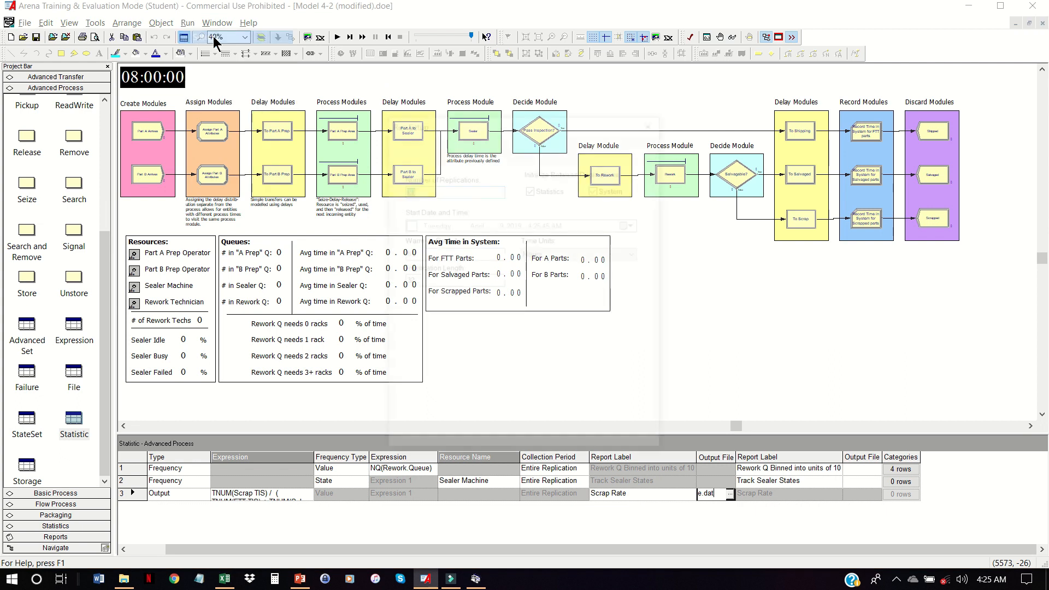
double_click(465, 281)
type("7")
key("Tab")
key("s")
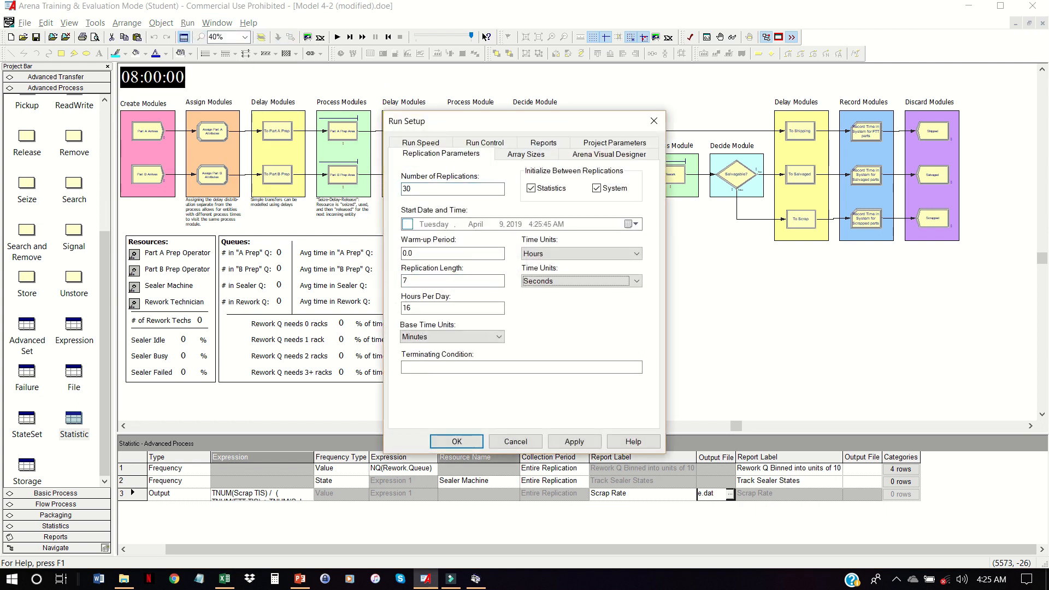
key("d")
left_click(457, 442)
left_click(337, 37)
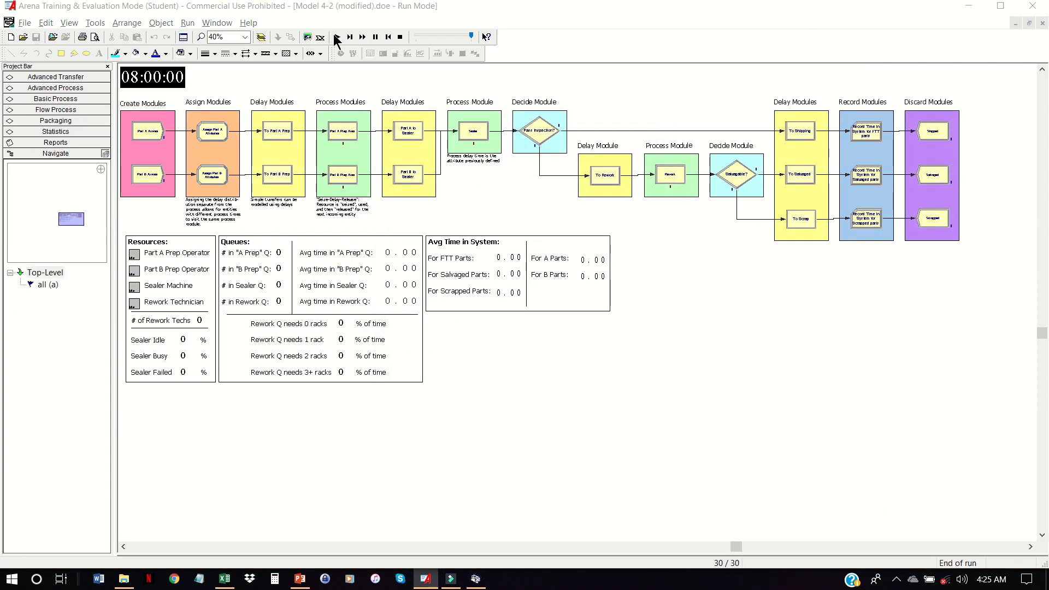
left_click(571, 323)
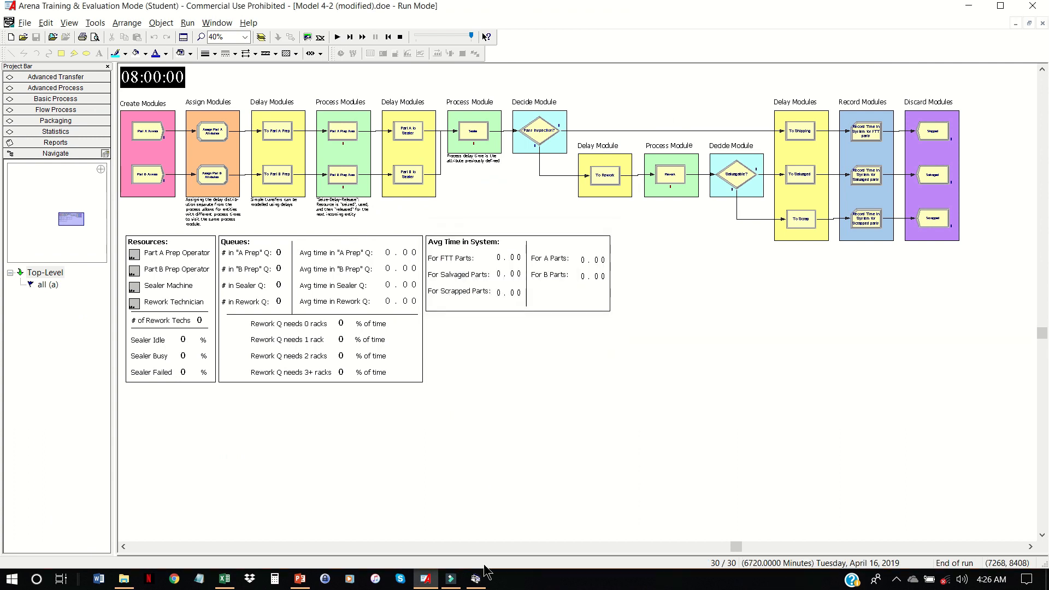
Switch to Output Analyzer and close all the open plot, table, export and analysis windows.
key("alt+Tab")
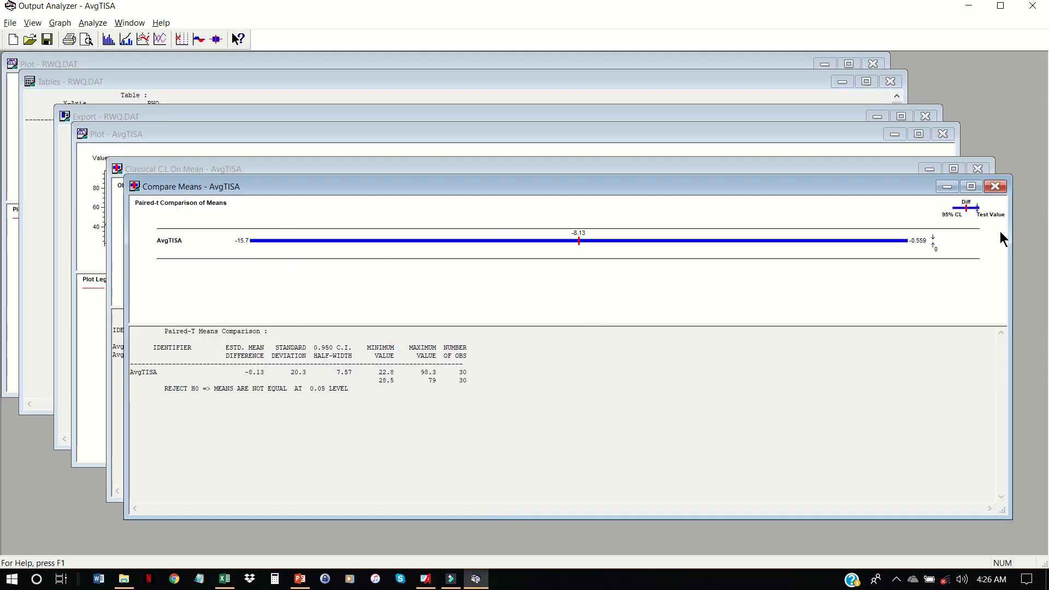
left_click(995, 187)
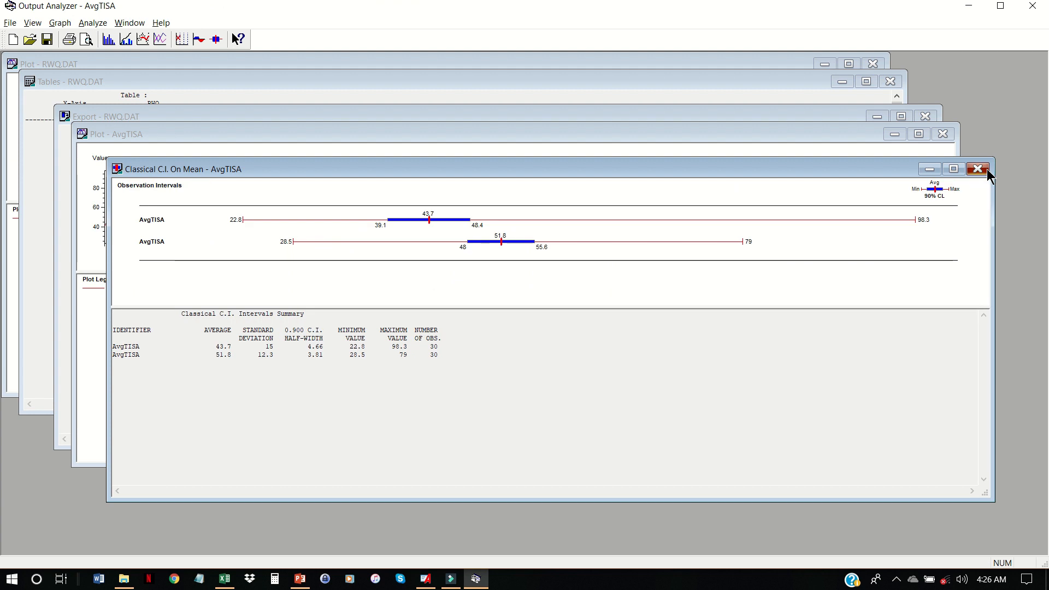
left_click(978, 169)
left_click(943, 134)
left_click(925, 117)
left_click(891, 81)
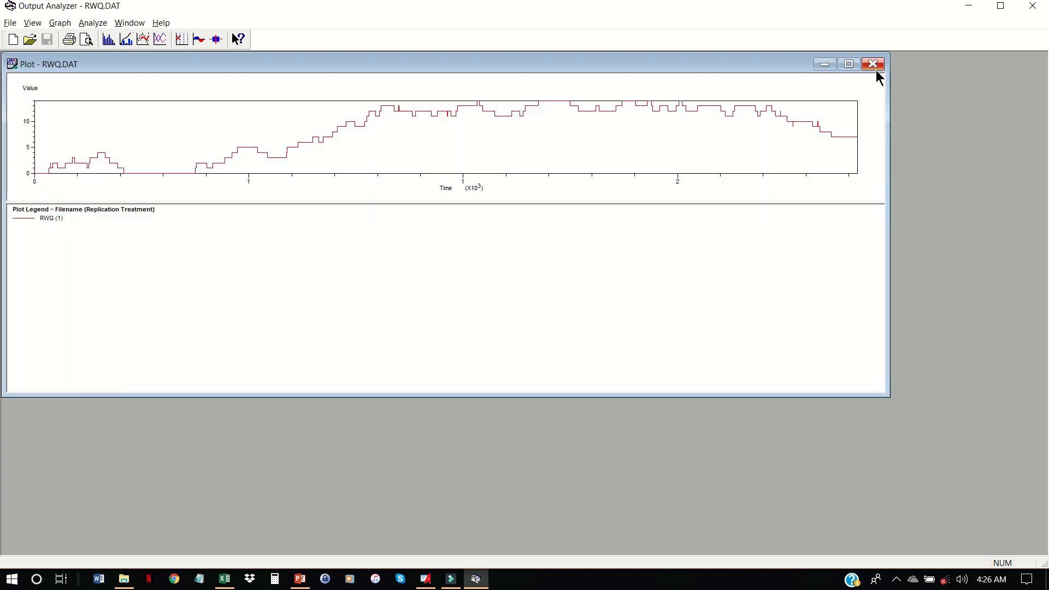
left_click(873, 65)
Plot scraprate.dat from the Arena folder, replacing the data file already listed for the plot.
left_click(161, 39)
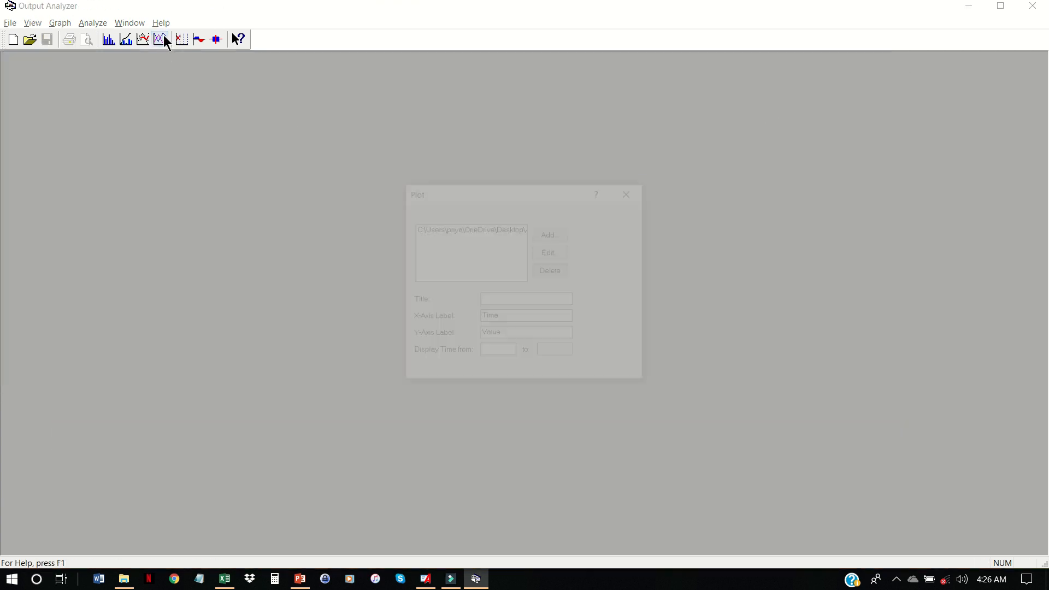
double_click(491, 227)
left_click(558, 272)
left_click(843, 310)
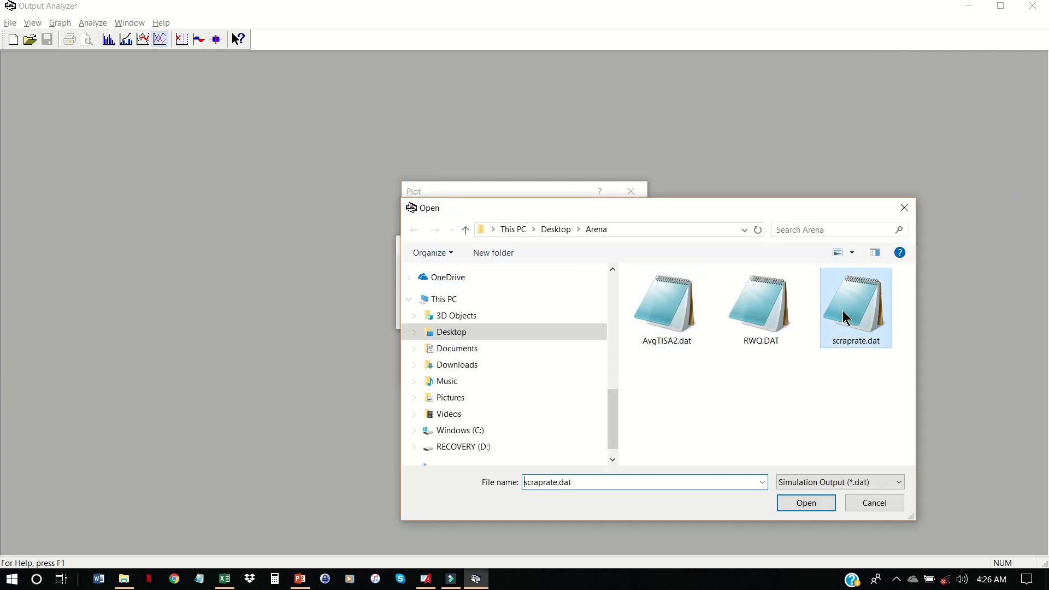
left_click(821, 501)
left_click(625, 270)
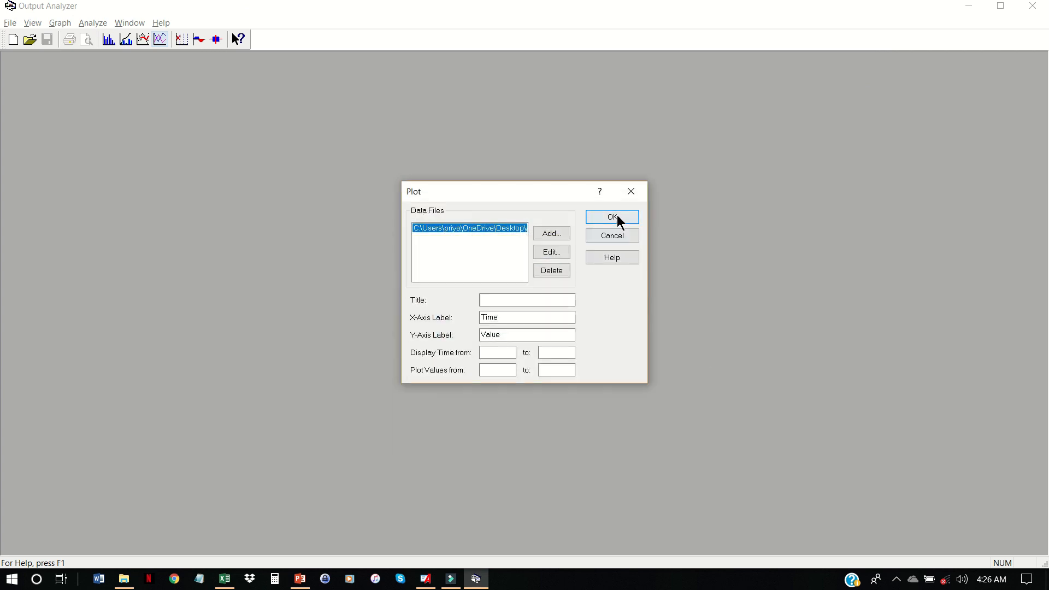
left_click(615, 217)
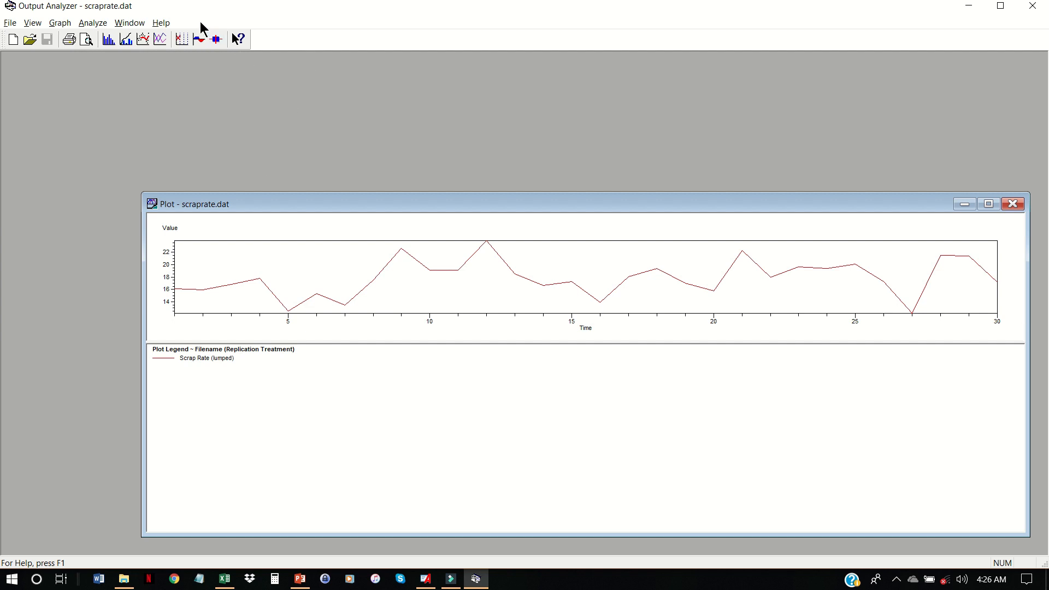
Start a classical confidence interval on the mean and remove both data files already listed.
left_click(216, 40)
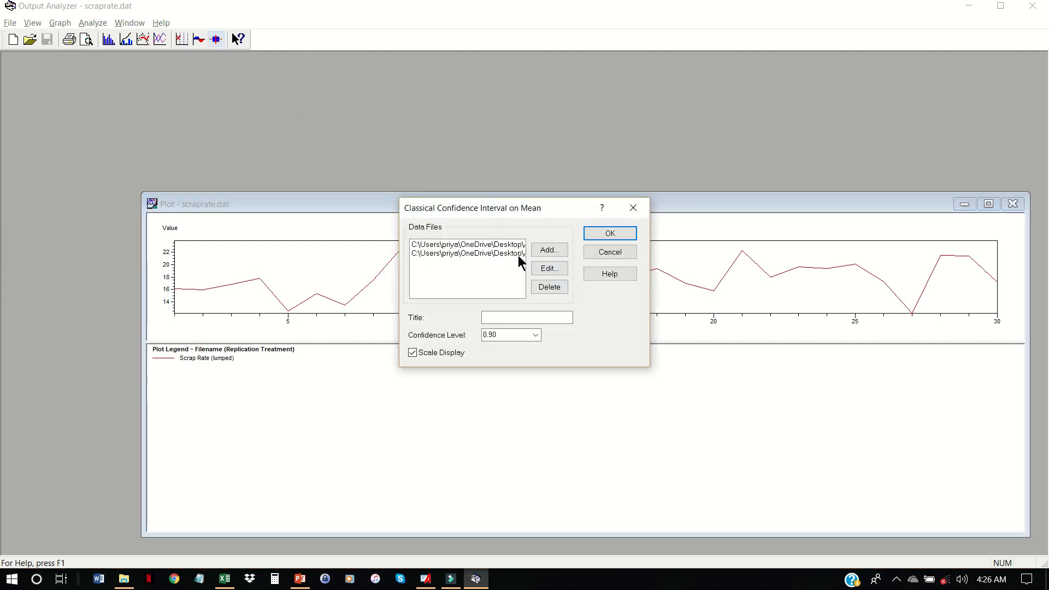
left_click(495, 245)
left_click(553, 289)
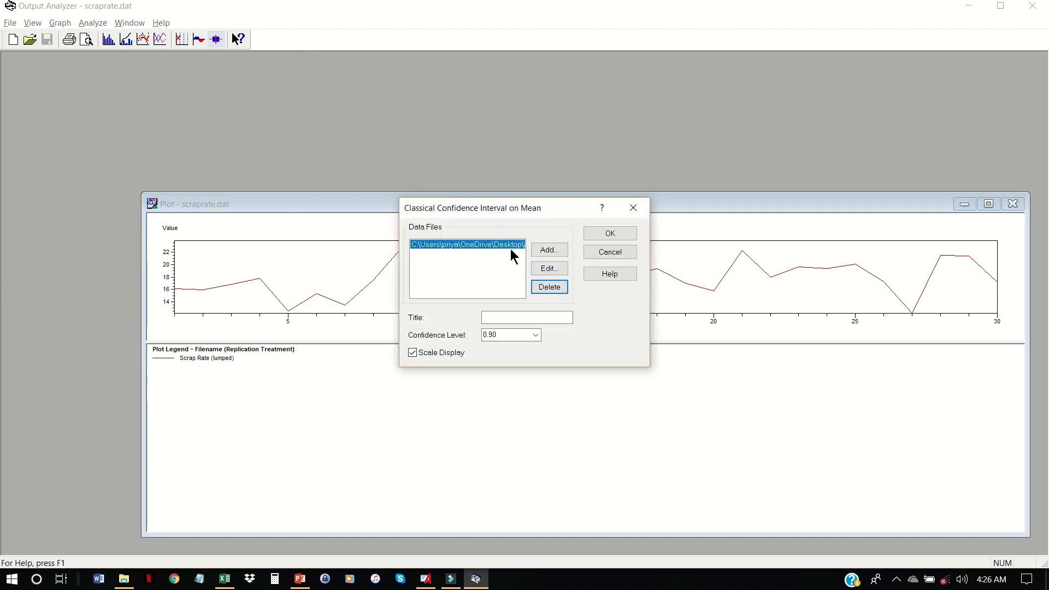
left_click(552, 290)
Add scraprate.dat with lumped replications and generate the confidence interval at the 0.90 level.
left_click(542, 251)
left_click(558, 270)
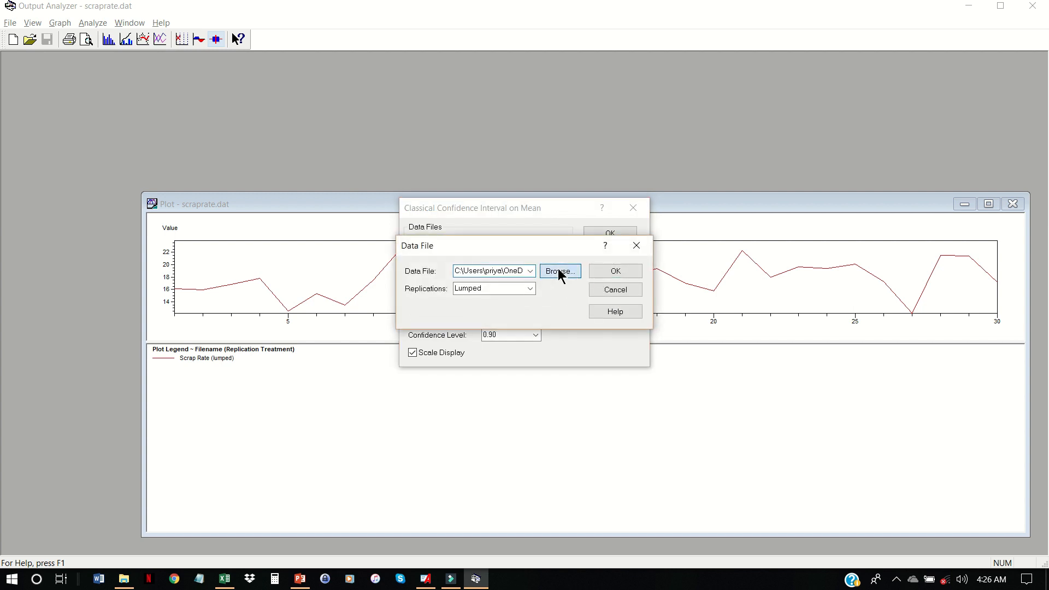
left_click(843, 316)
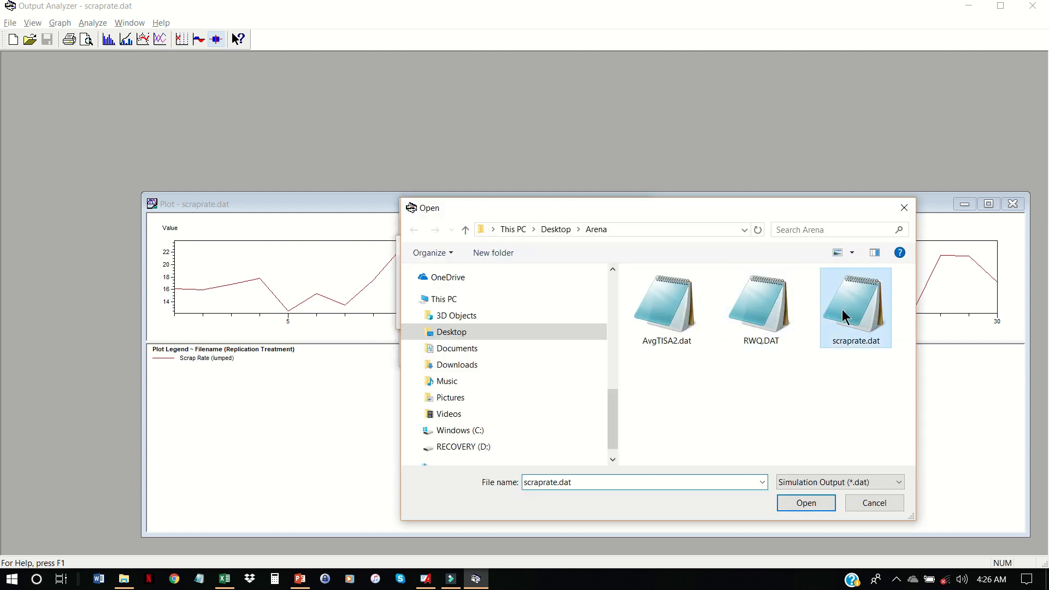
left_click(805, 503)
left_click(638, 270)
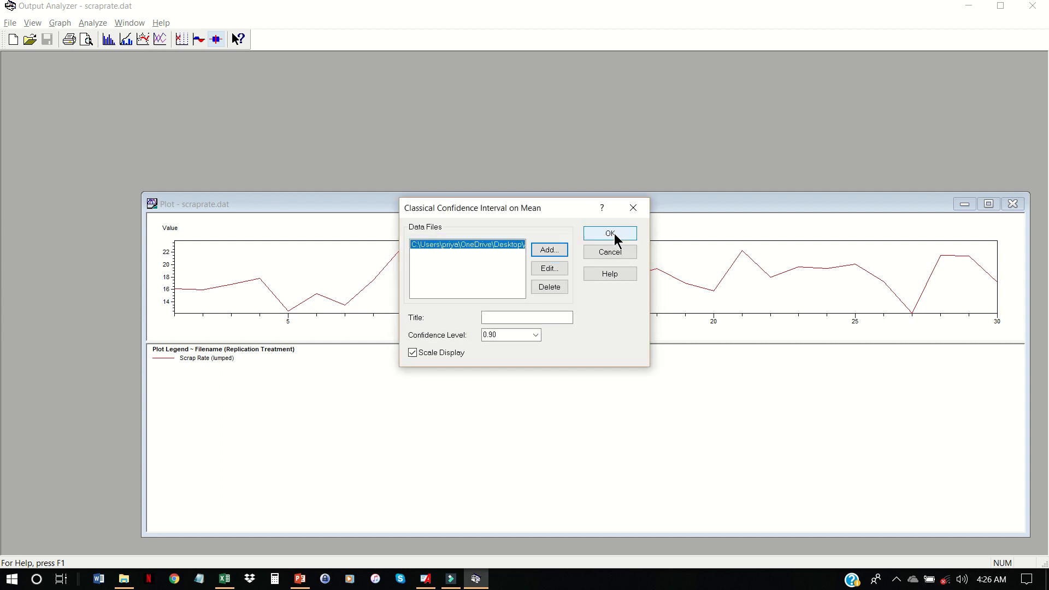
left_click(614, 234)
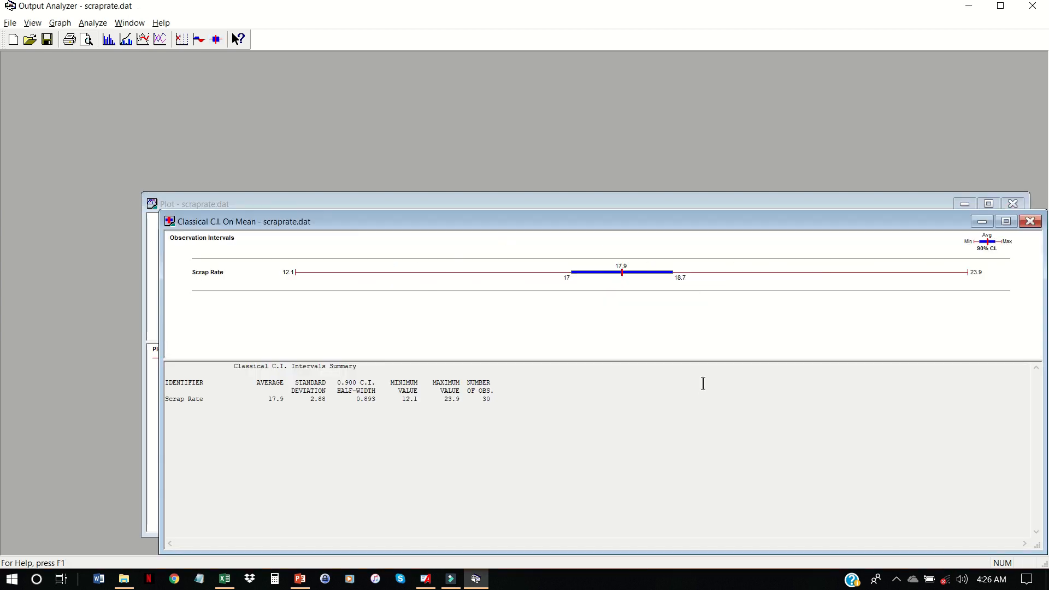
Copy cells A1:B8 of ScrapRates-4-2.xlsx in Excel and paste them into a blank Notepad document.
left_click(232, 584)
left_click_drag(36, 158, 90, 249)
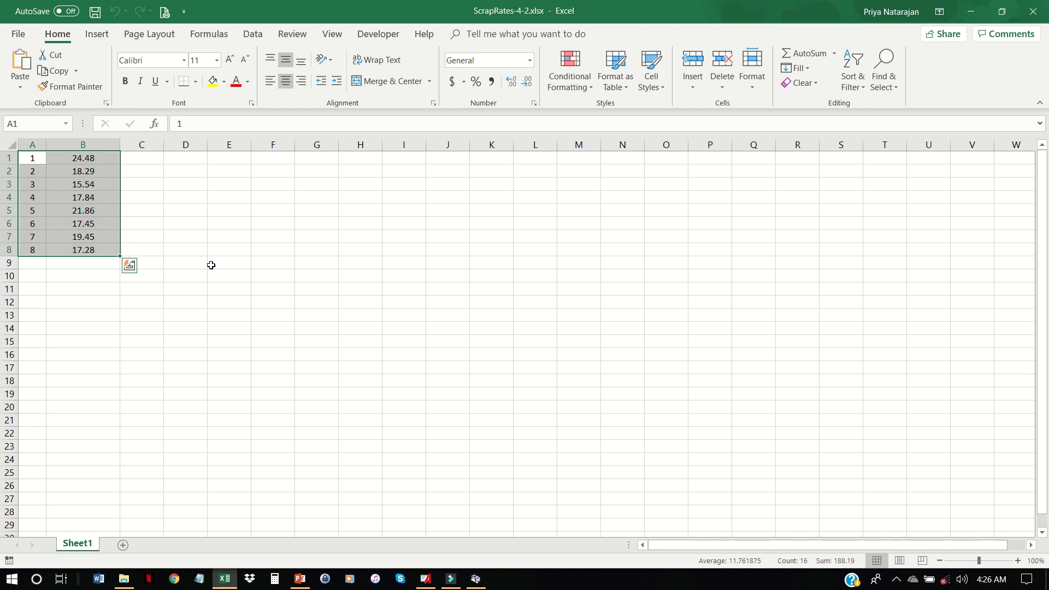
key("ctrl+c")
left_click(208, 582)
key("ctrl+v")
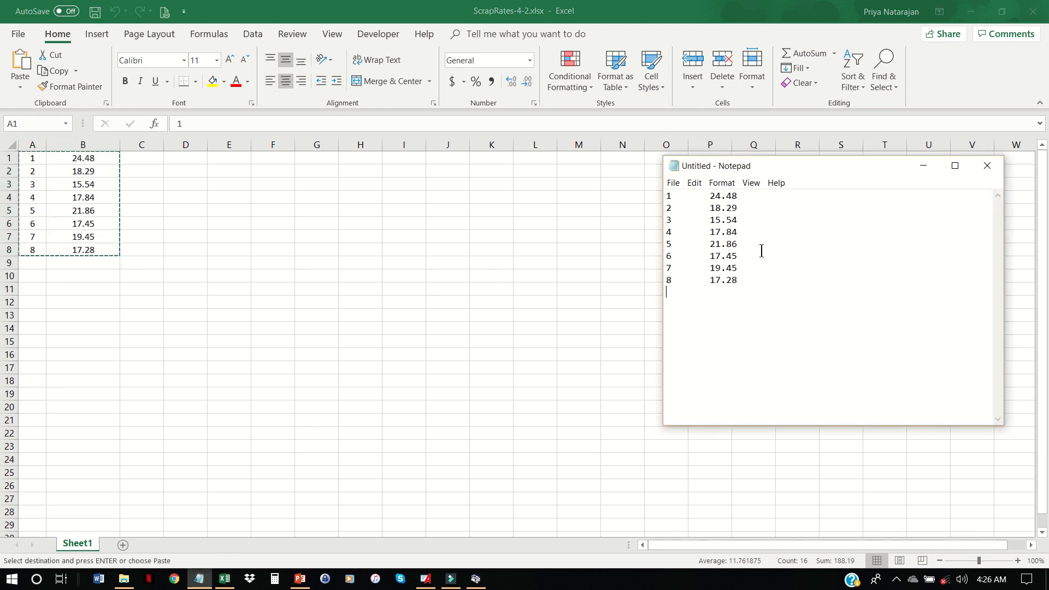
Save the Notepad document with the pasted scrap rates as Realscrap.txt in the Arena folder.
left_click_drag(765, 169, 519, 194)
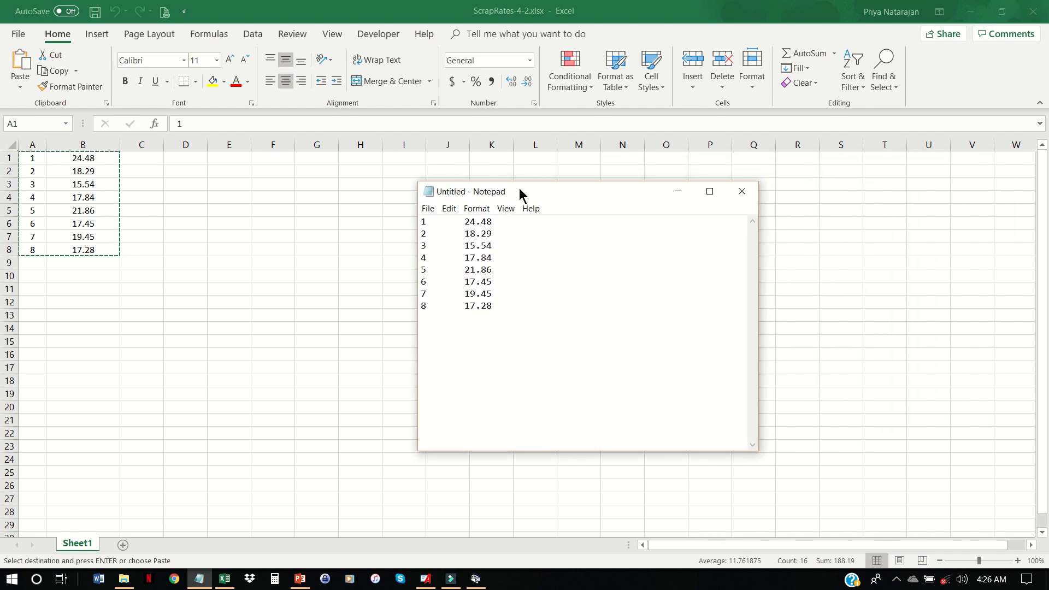
left_click(431, 212)
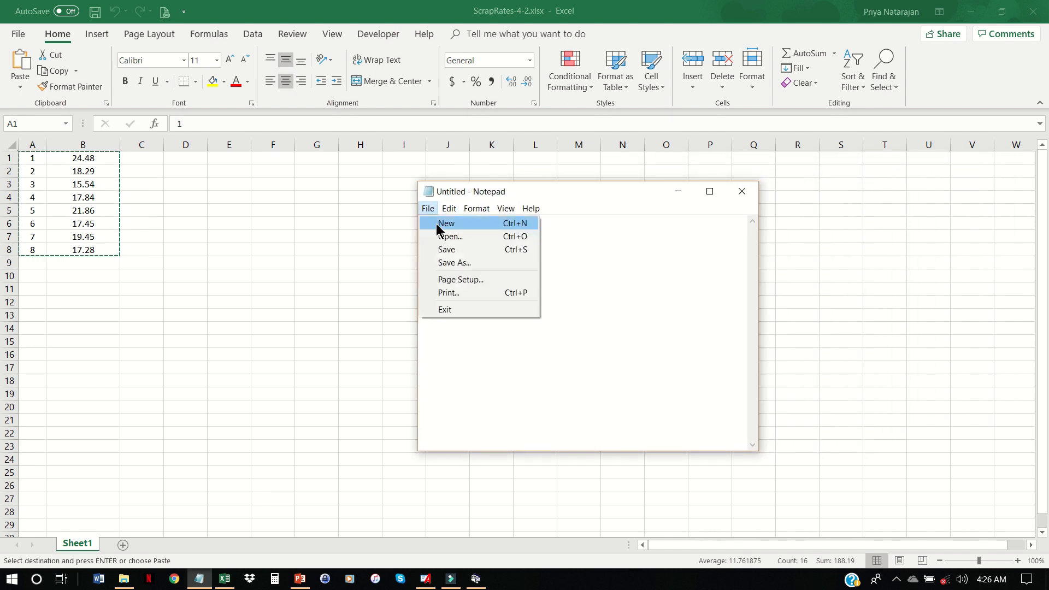
left_click(449, 253)
type("Realscrea")
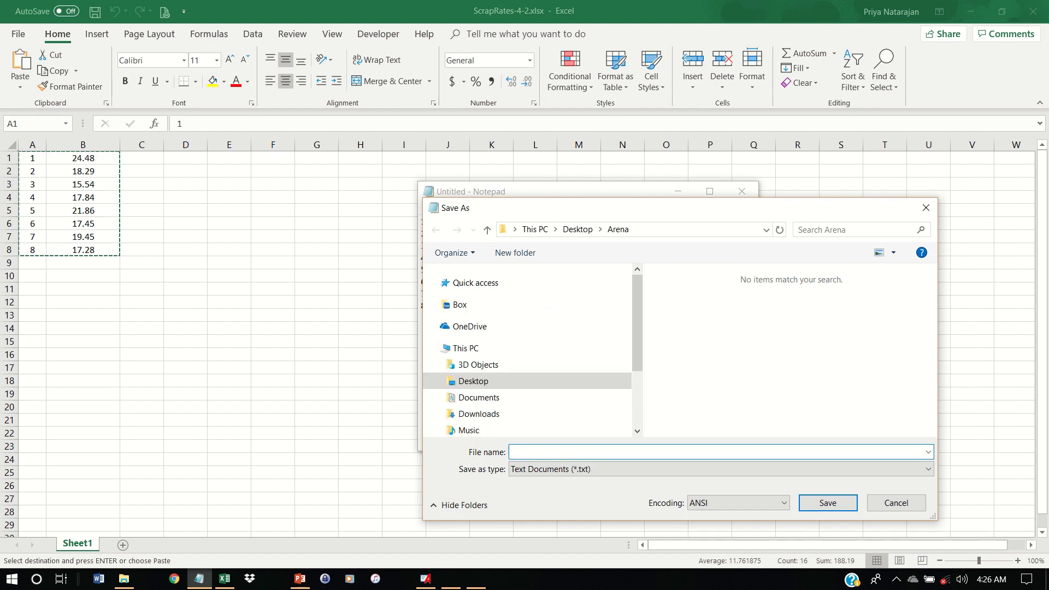
key("BackSpace")
key("BackSpace")
type("ap")
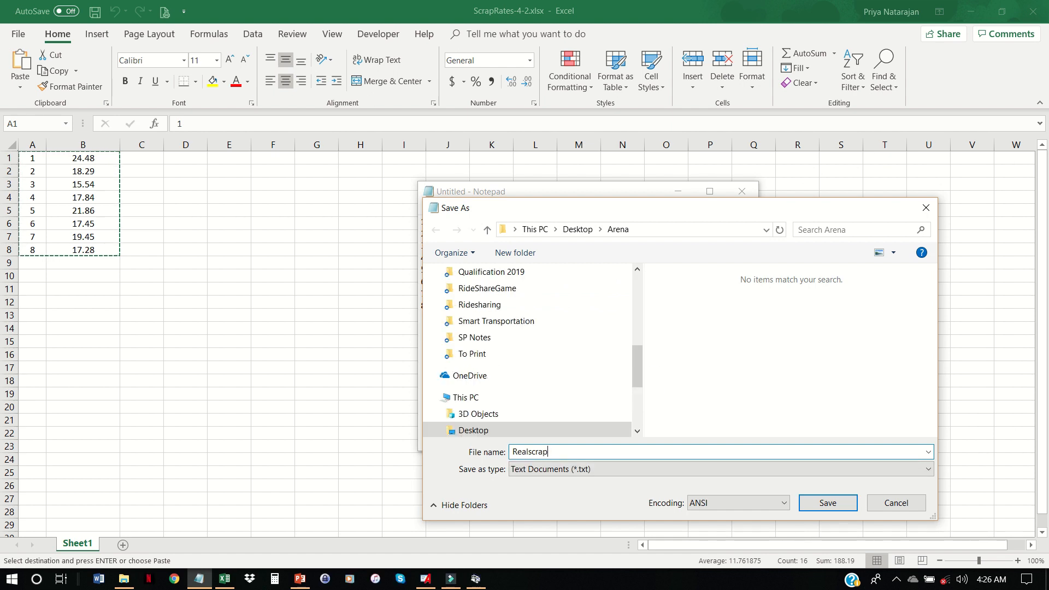
type(".txt")
key("Return")
Switch to Output Analyzer and start loading an ASCII data file, choosing Realscrap.txt as the source with lumped replications.
key("alt+Tab")
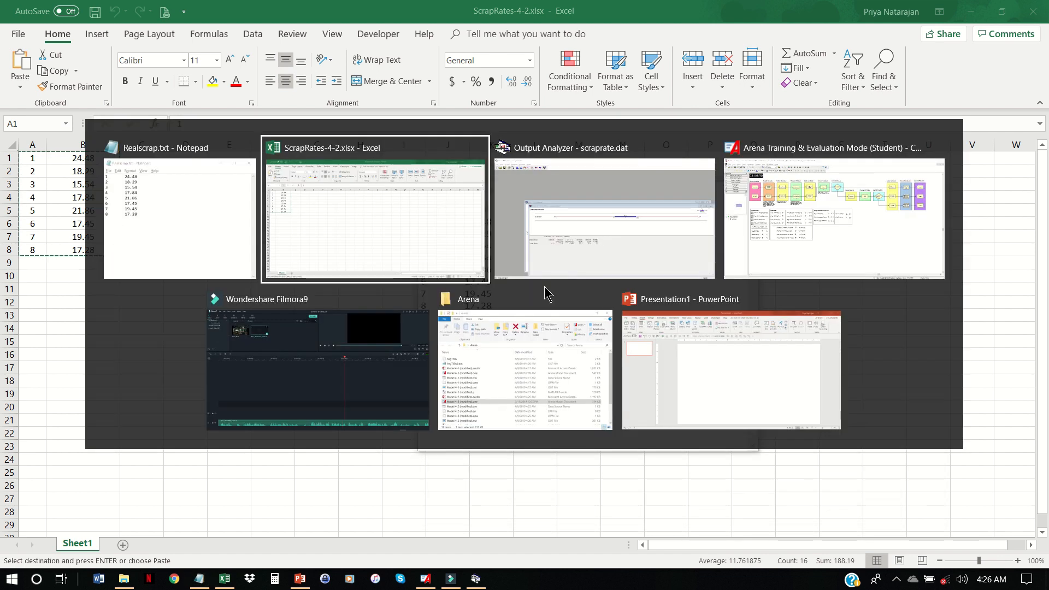
key("Tab")
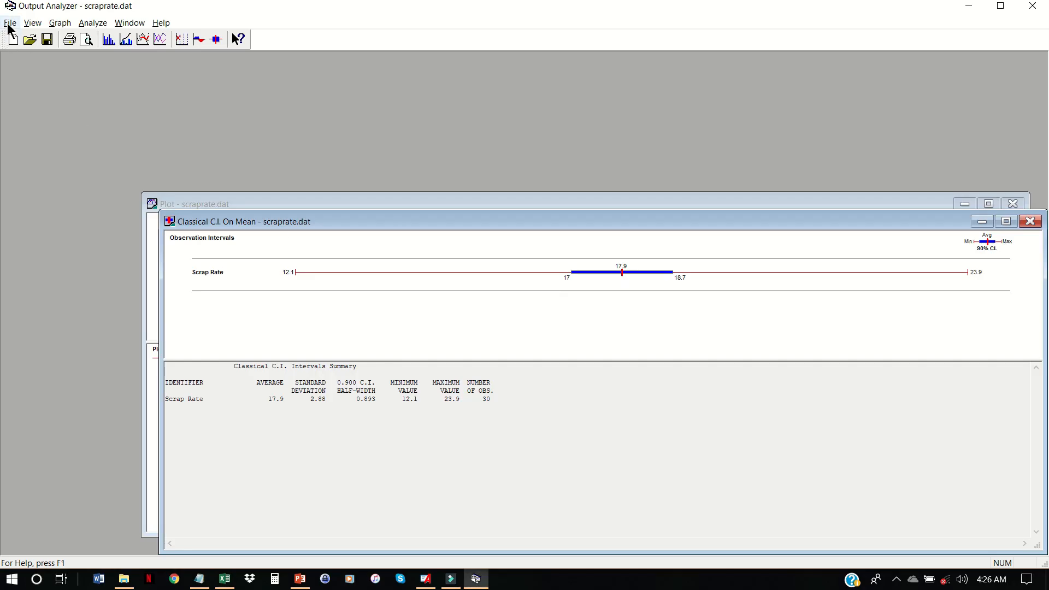
left_click(10, 22)
mouse_move(159, 121)
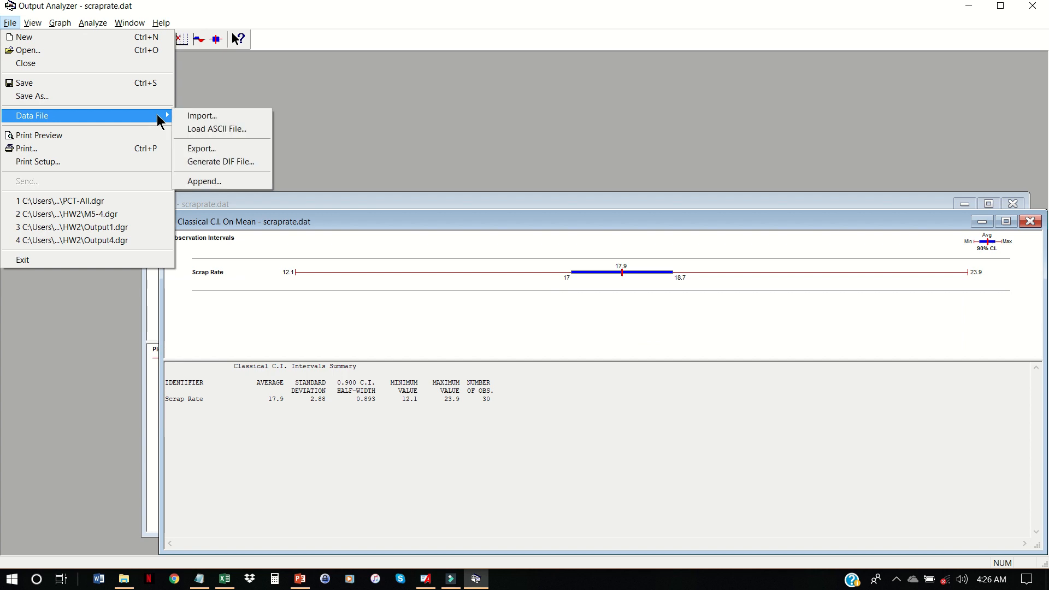
left_click(210, 129)
left_click(551, 249)
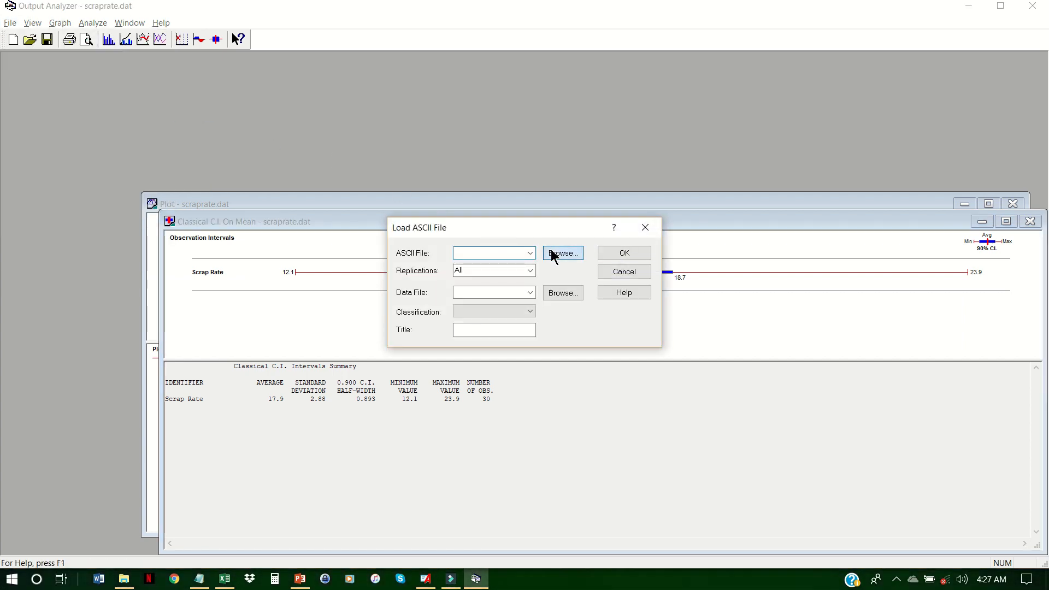
left_click(581, 205)
left_click(716, 405)
Name the output data file Realscrap.dat in the Arena folder, load the ASCII data as Tally, and close the load summary.
left_click(558, 291)
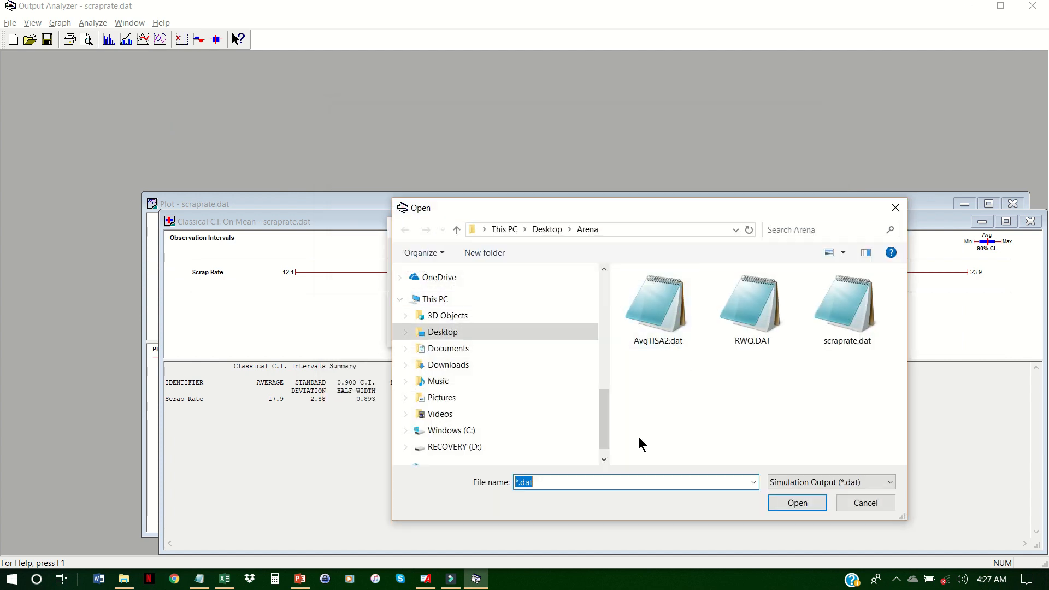
type("reals")
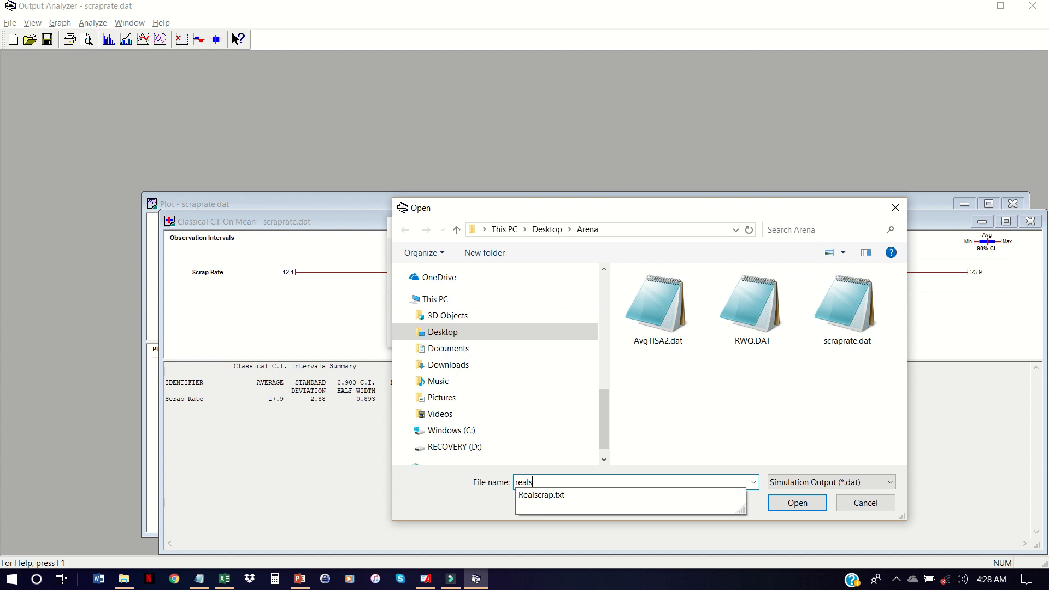
key("Down")
key("BackSpace")
key("BackSpace")
key("BackSpace")
type("dat")
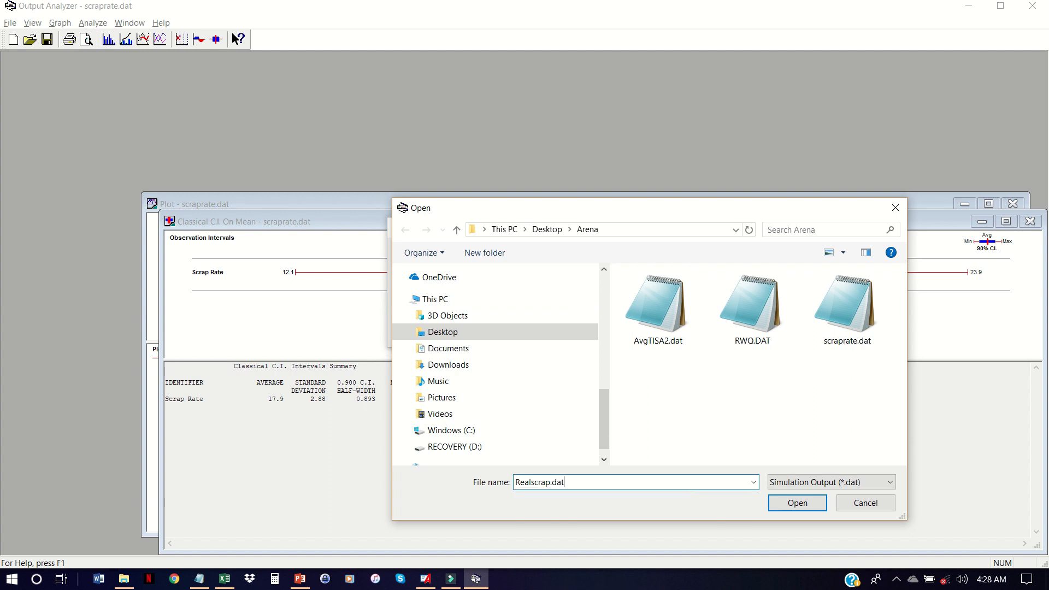
left_click(816, 503)
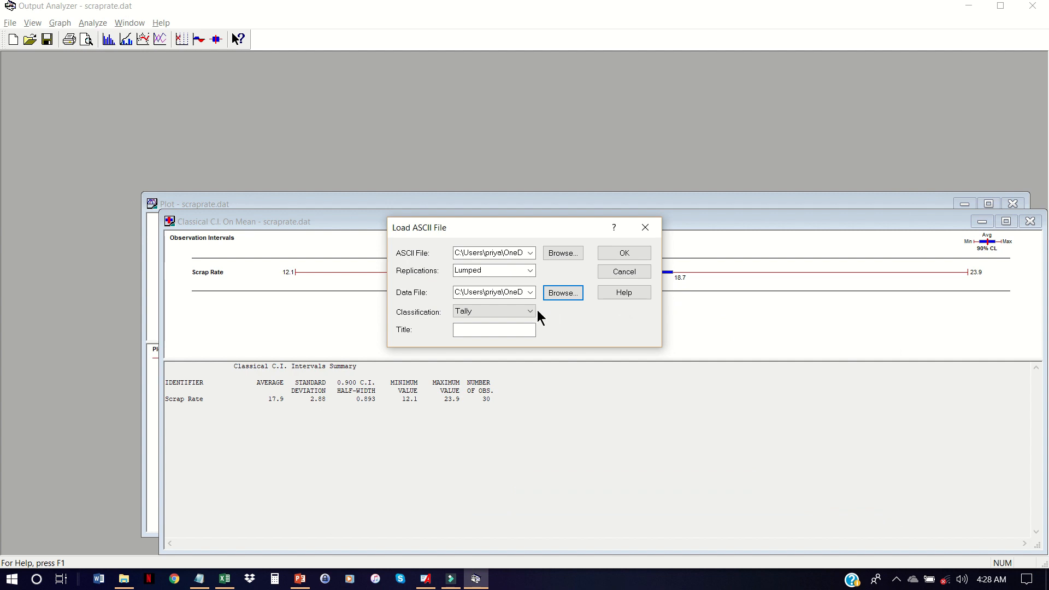
left_click(623, 254)
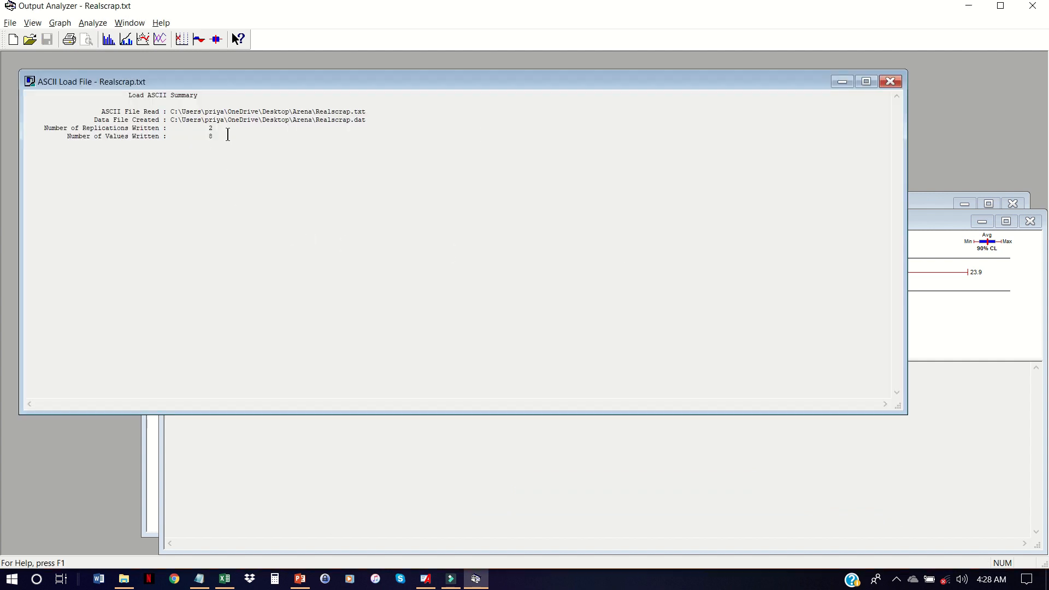
left_click(889, 82)
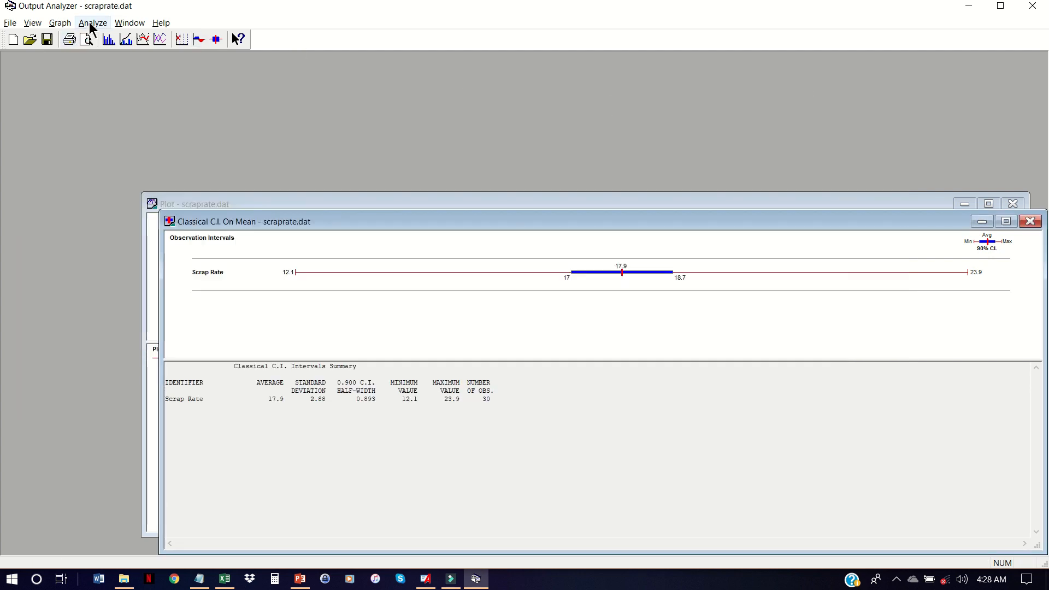
Start a Compare Means analysis and replace data file A of the listed pair with Realscrap.dat.
left_click(90, 23)
left_click(104, 109)
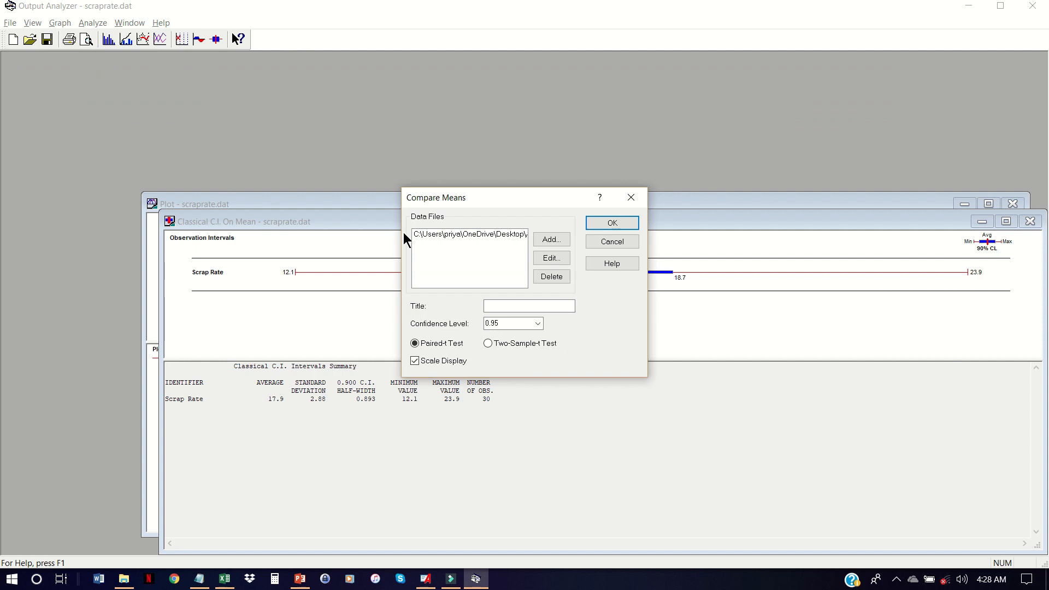
double_click(486, 232)
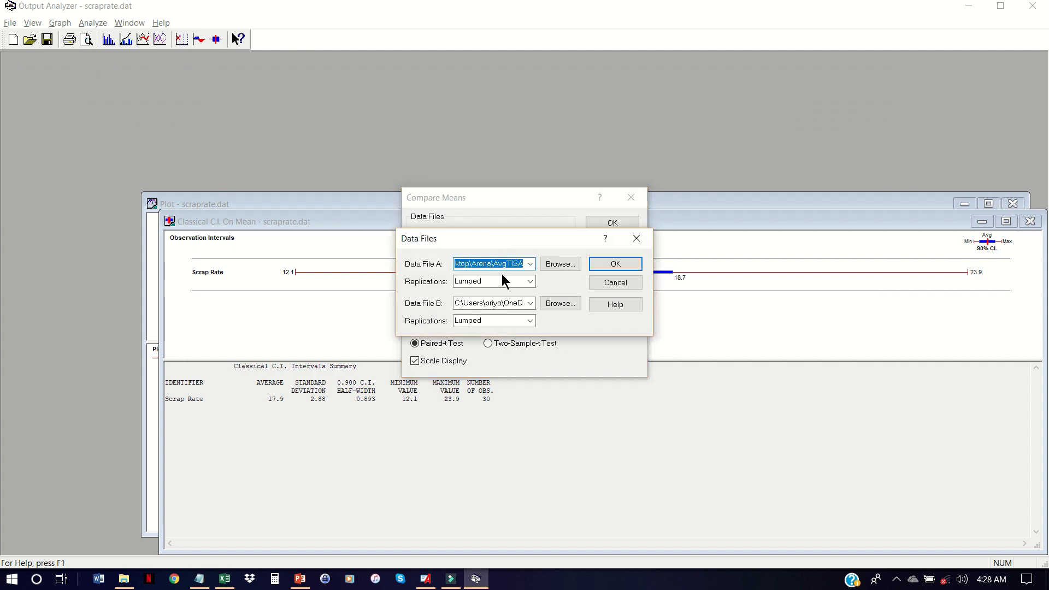
left_click(549, 265)
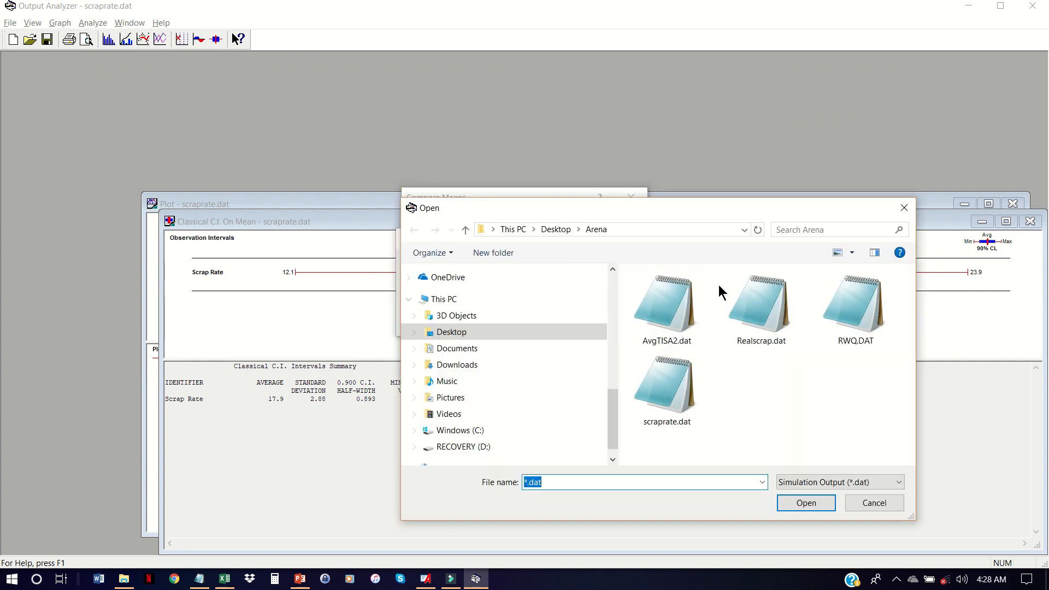
left_click(761, 312)
left_click(806, 503)
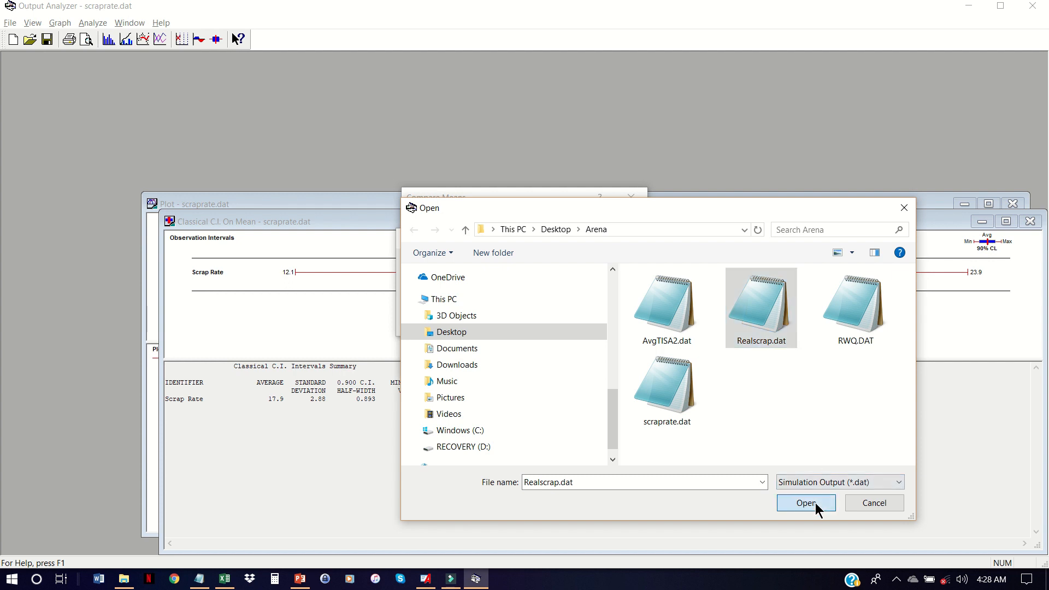
Set data file B to scraprate.dat and run the comparison as a Two-Sample-t Test at the 0.95 confidence level.
left_click(560, 303)
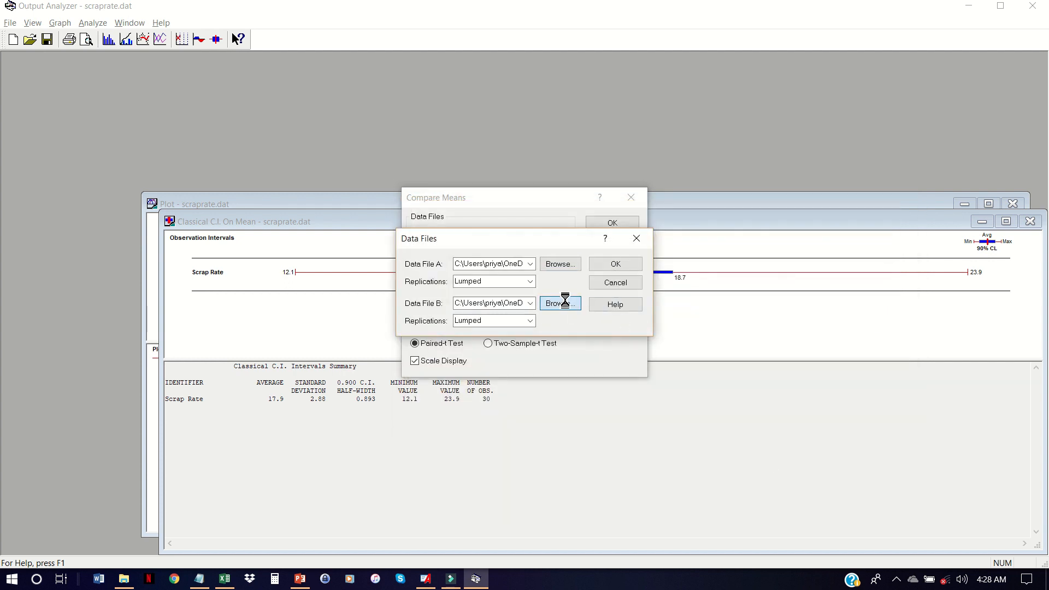
left_click(679, 391)
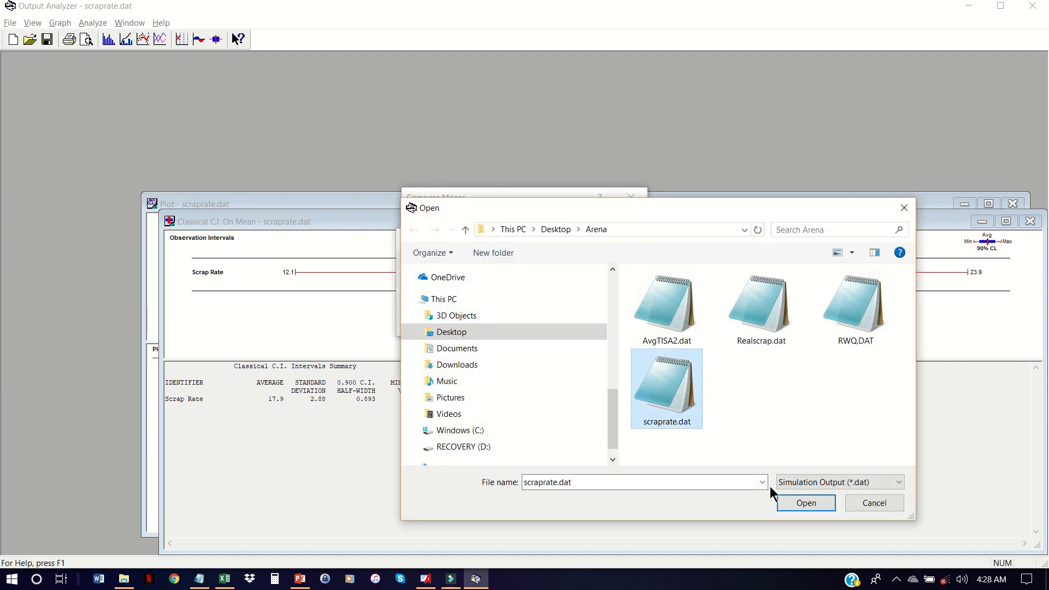
left_click(787, 504)
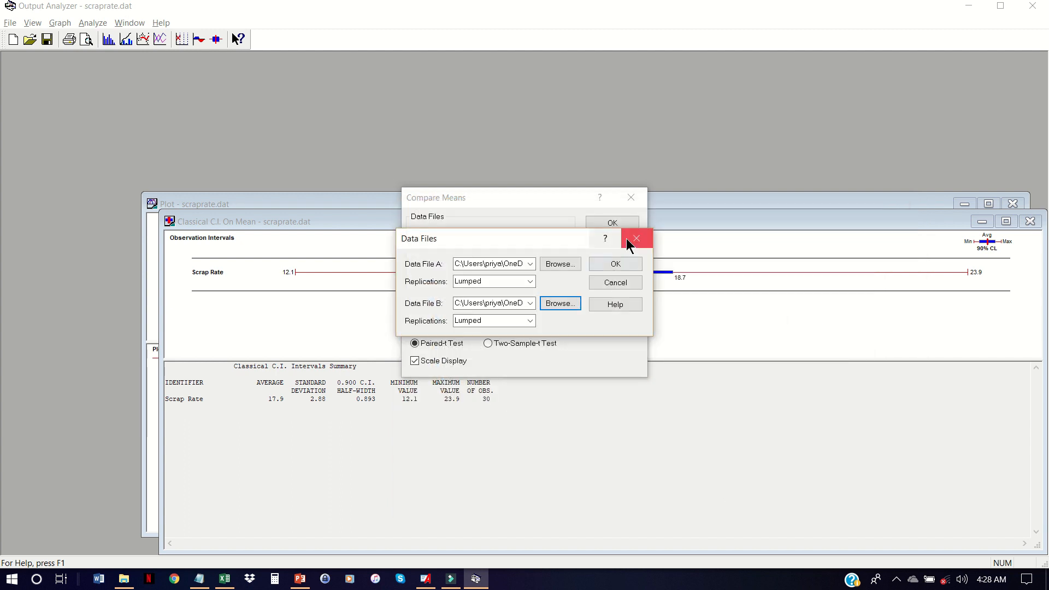
left_click(617, 266)
left_click(487, 344)
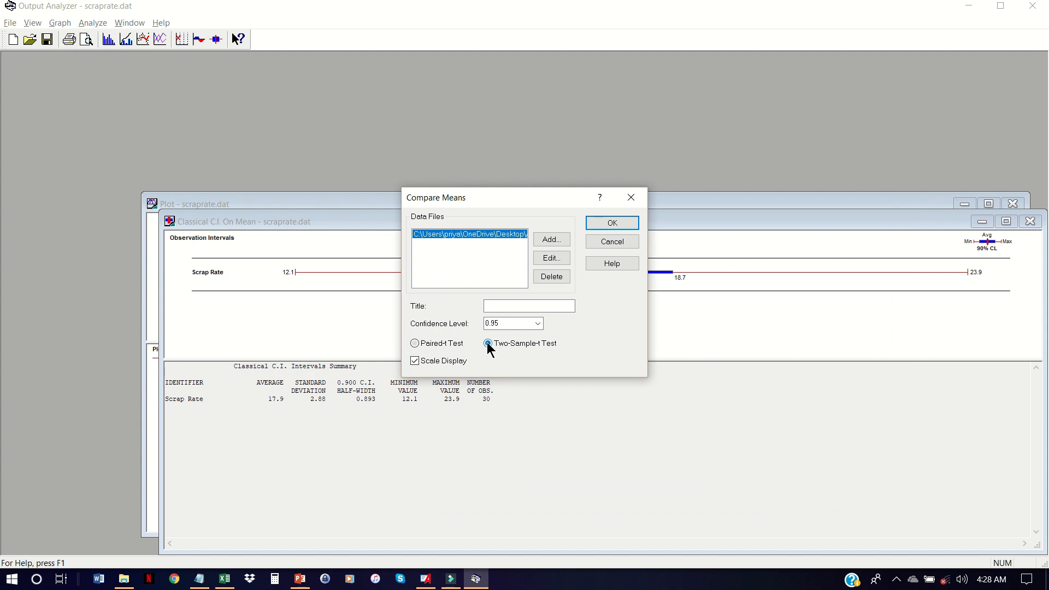
left_click(602, 225)
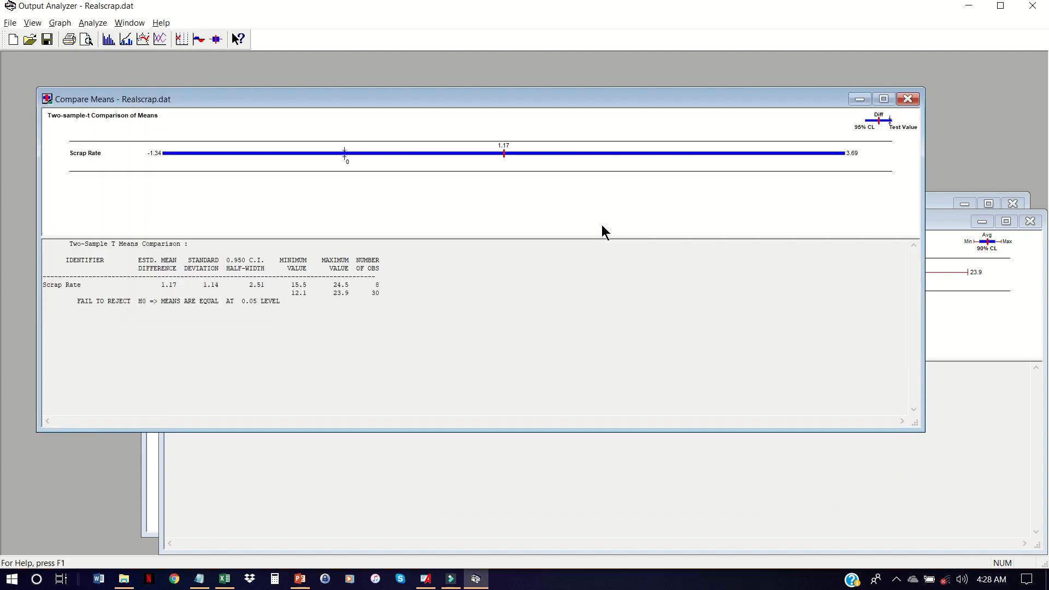